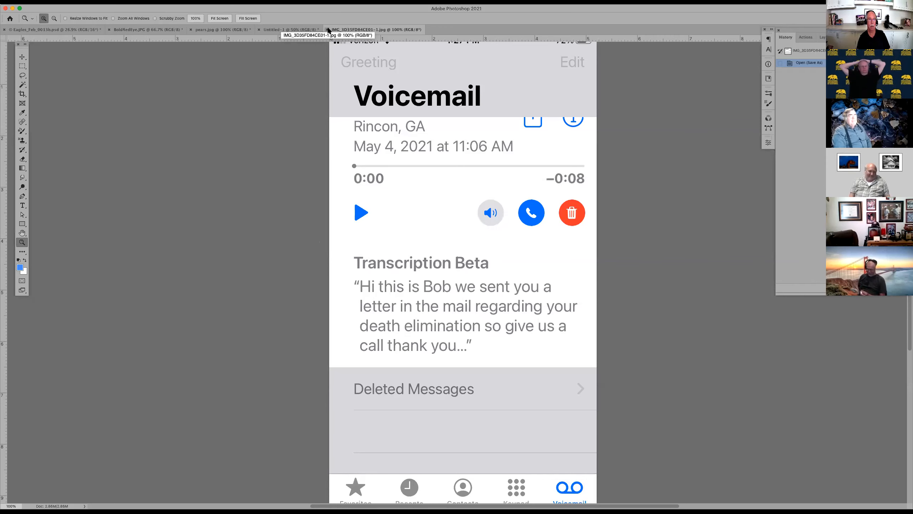
Close the voicemail screenshot document and bring the Eagles_Feb_0013b.psd image to the front
{"action": "left_click", "coordinate": [328, 29]}
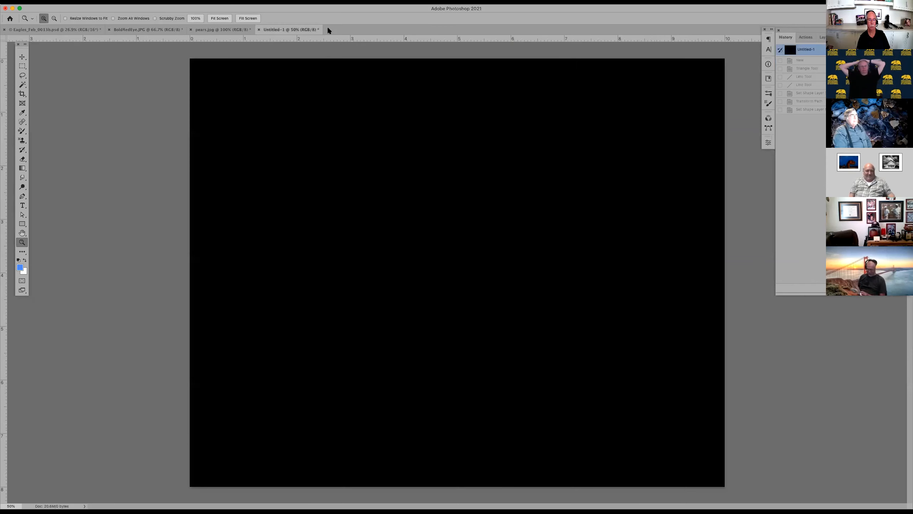
{"action": "left_click", "coordinate": [64, 30]}
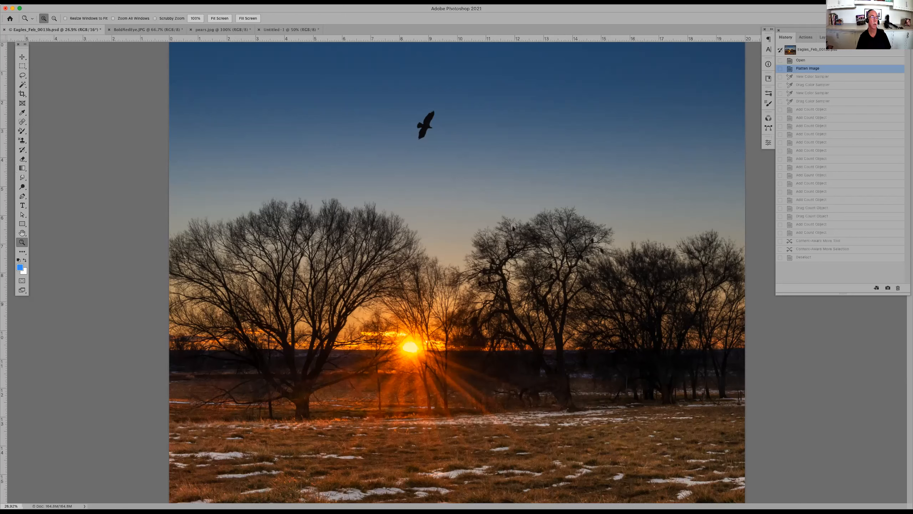
{"action": "left_click", "coordinate": [70, 2]}
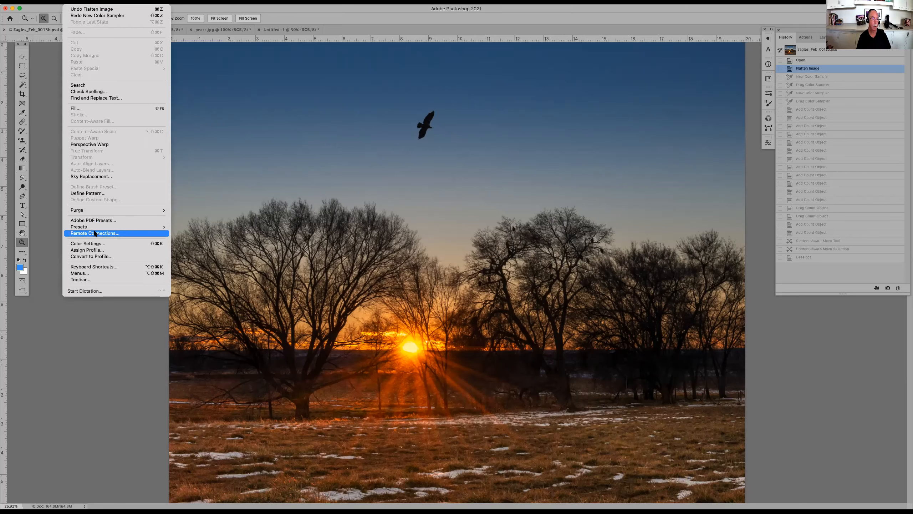
{"action": "left_click", "coordinate": [94, 281]}
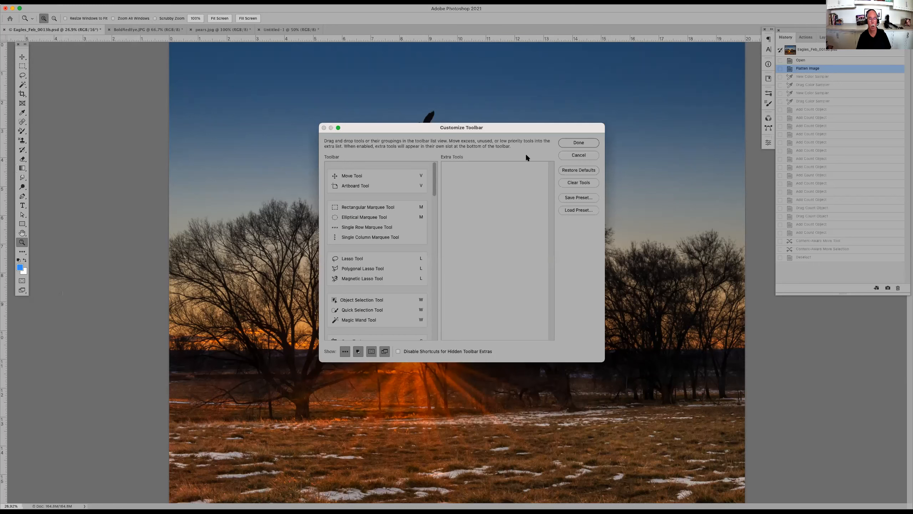
{"action": "left_click", "coordinate": [575, 156]}
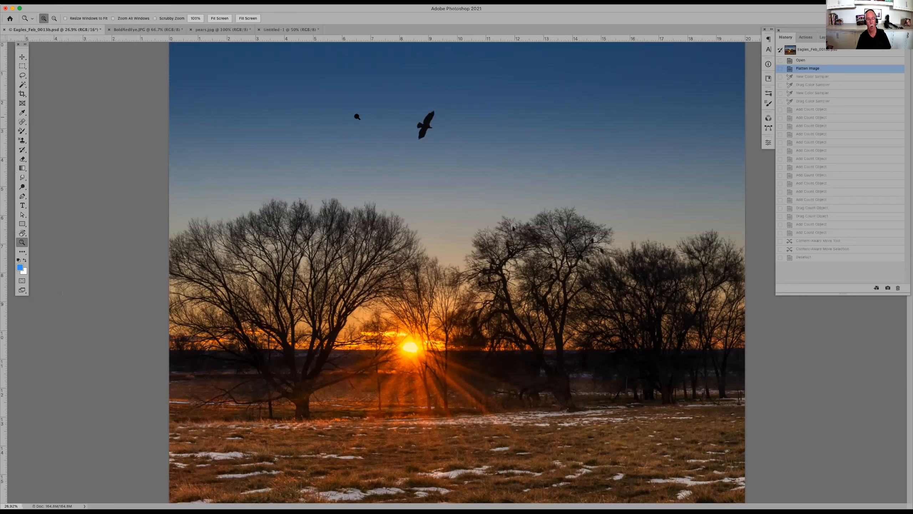
Open the toolbar customization settings and move the Artboard Tool out of the toolbar into Extra Tools
{"action": "left_click", "coordinate": [23, 253]}
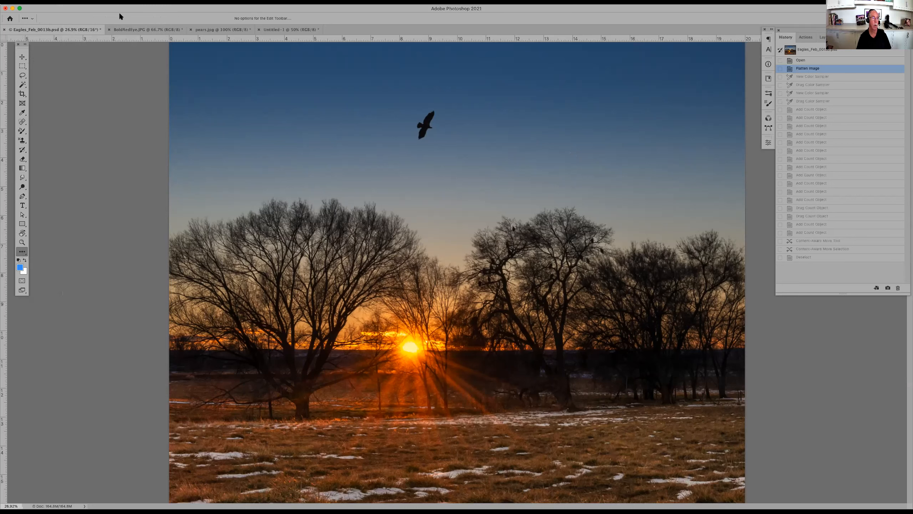
{"action": "left_click", "coordinate": [72, 2]}
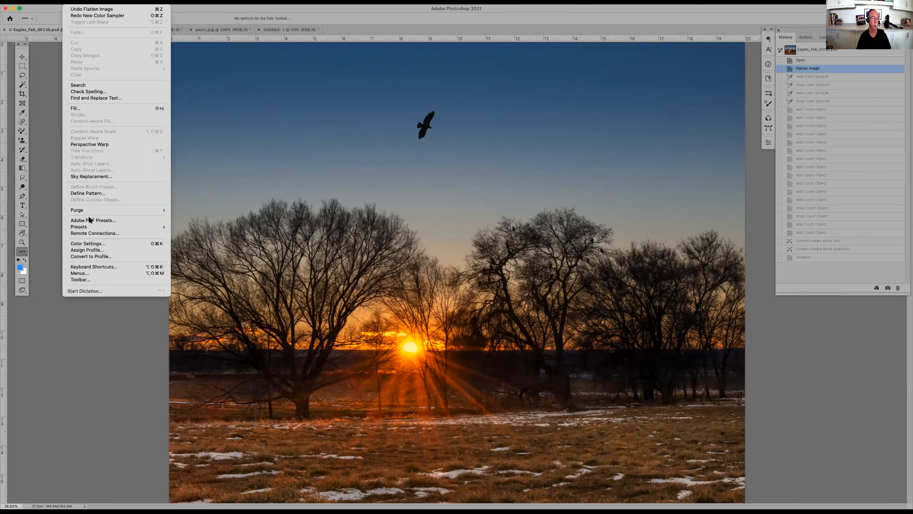
{"action": "left_click", "coordinate": [89, 283]}
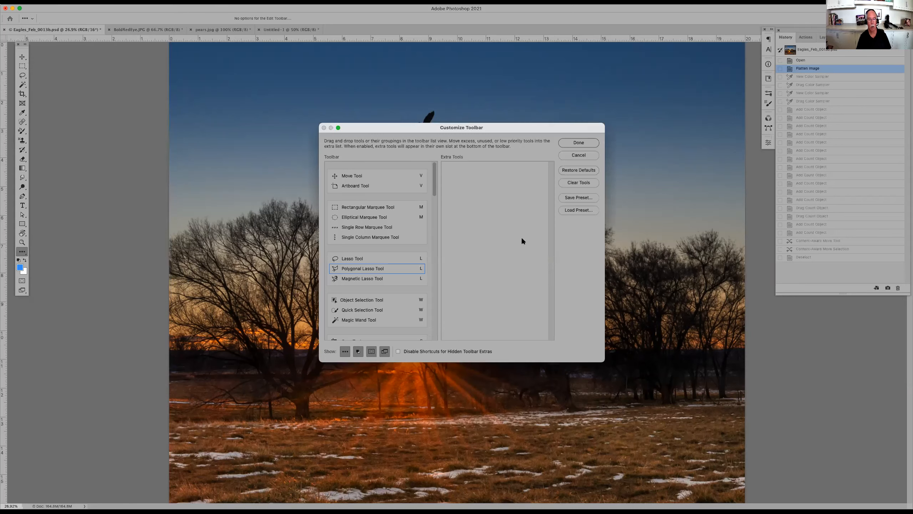
{"action": "left_click", "coordinate": [380, 186]}
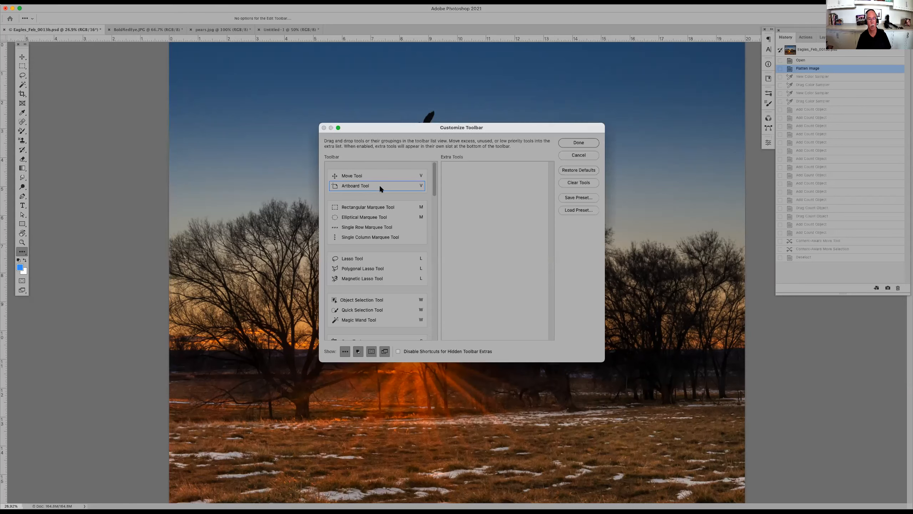
{"action": "left_click_drag", "start_coordinate": [383, 183], "coordinate": [507, 184]}
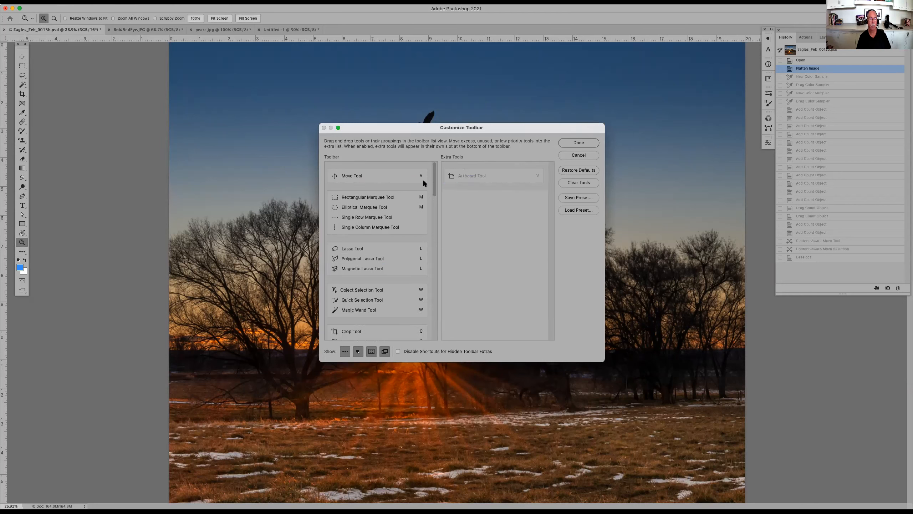
Move the Single Row Marquee Tool and the Single Column Marquee Tool from the toolbar to Extra Tools
{"action": "left_click", "coordinate": [352, 212]}
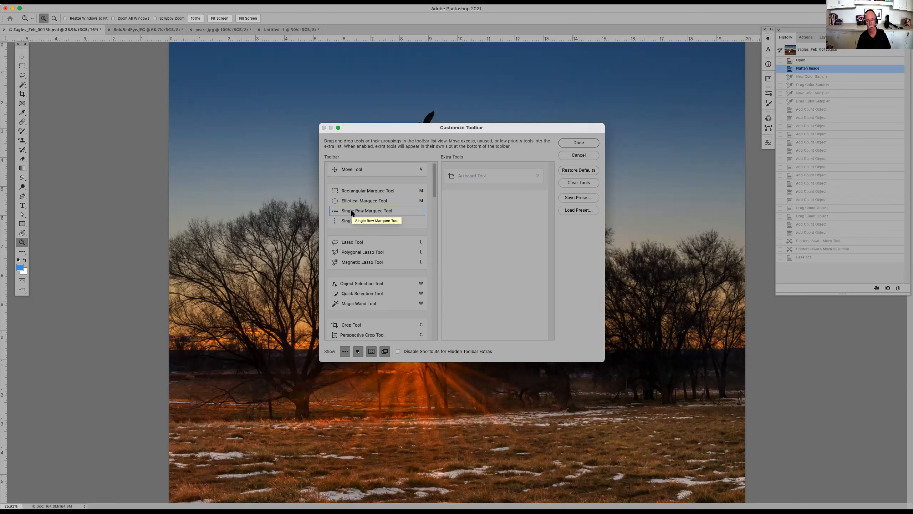
{"action": "left_click_drag", "start_coordinate": [353, 213], "coordinate": [466, 197]}
{"action": "left_click_drag", "start_coordinate": [401, 211], "coordinate": [493, 218]}
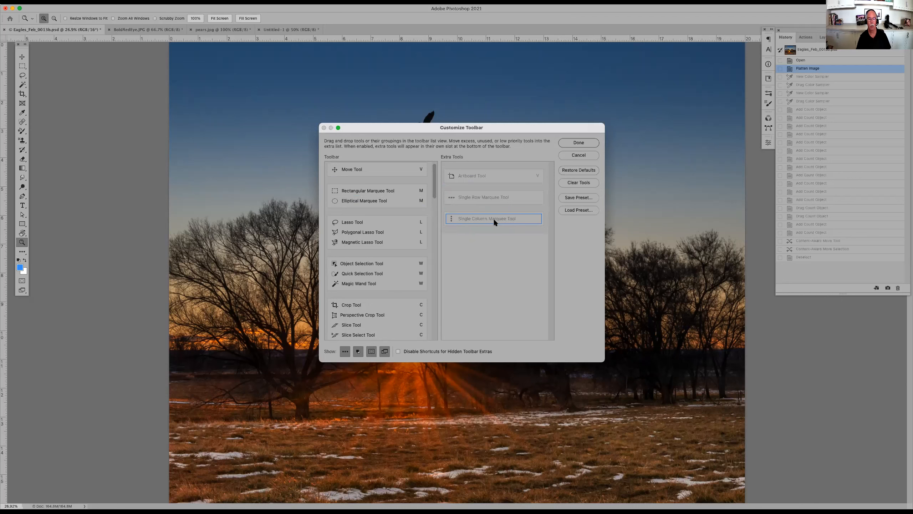
Move the Polygonal Lasso Tool and the Magnetic Lasso Tool from the toolbar to Extra Tools
{"action": "left_click", "coordinate": [384, 230]}
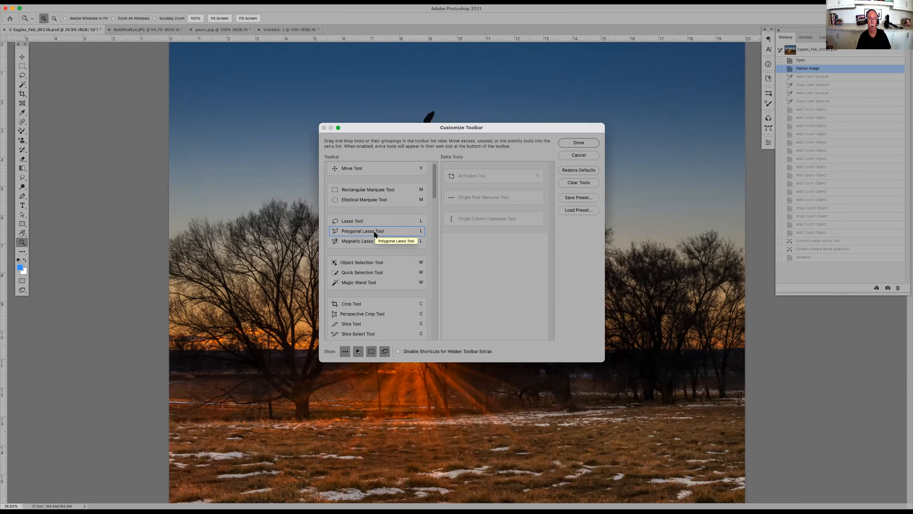
{"action": "left_click_drag", "start_coordinate": [376, 234], "coordinate": [482, 234]}
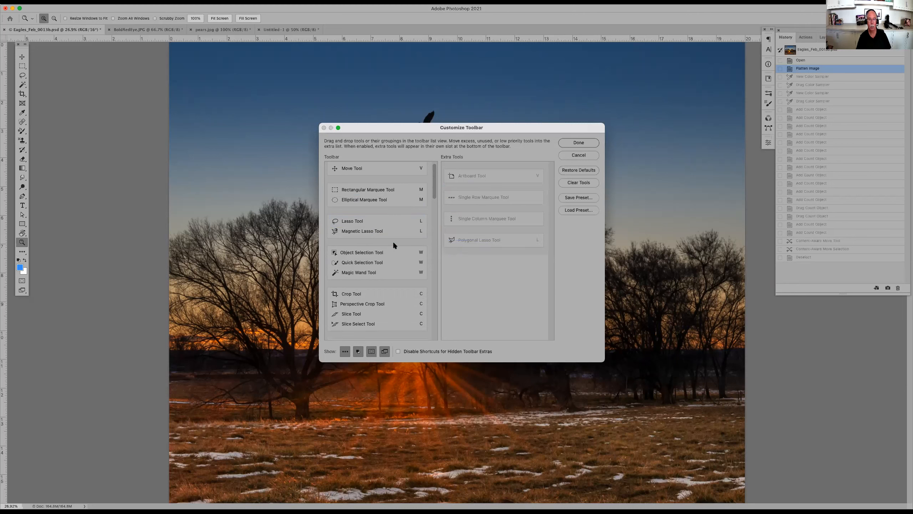
{"action": "left_click_drag", "start_coordinate": [371, 233], "coordinate": [488, 262]}
Move the Slice Tool and the Slice Select Tool out of the crop group into Extra Tools
{"action": "scroll", "coordinate": [398, 240], "scroll_direction": "down", "scroll_amount": 3}
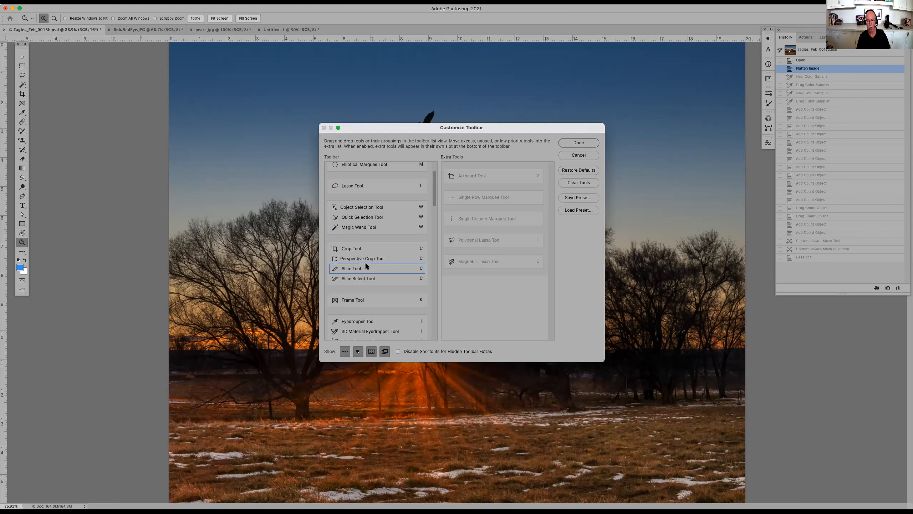
{"action": "left_click_drag", "start_coordinate": [366, 265], "coordinate": [454, 281]}
{"action": "left_click", "coordinate": [374, 266]}
{"action": "left_click_drag", "start_coordinate": [371, 270], "coordinate": [491, 301]}
Move the 3D Material Eyedropper Tool out of the eyedropper group into Extra Tools
{"action": "scroll", "coordinate": [414, 258], "scroll_direction": "down", "scroll_amount": 3}
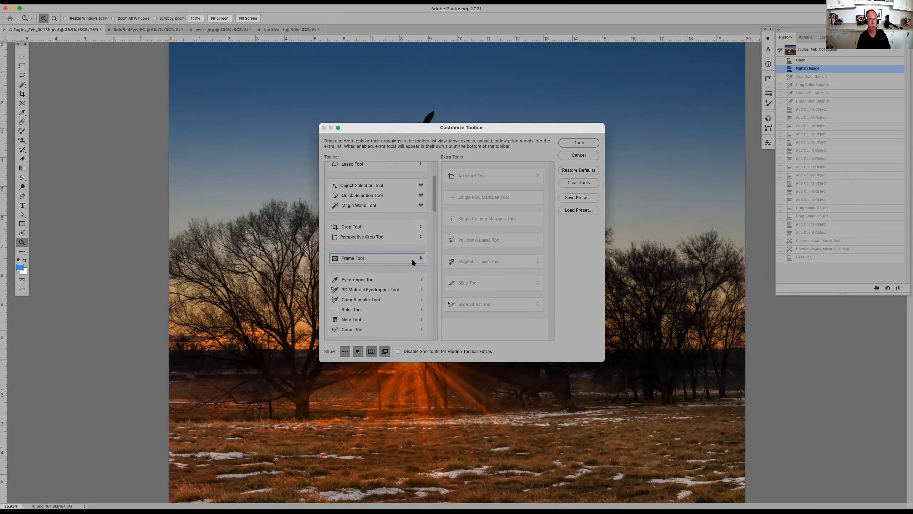
{"action": "left_click", "coordinate": [390, 247]}
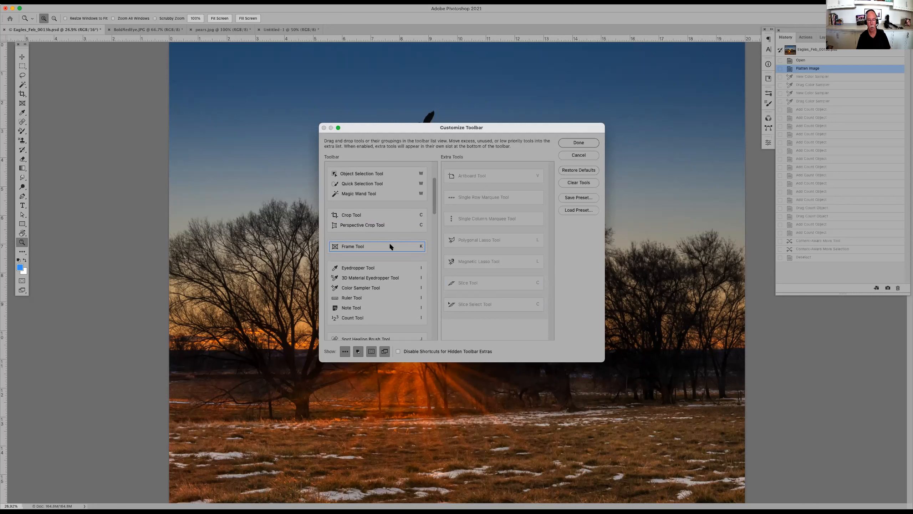
{"action": "left_click", "coordinate": [388, 266]}
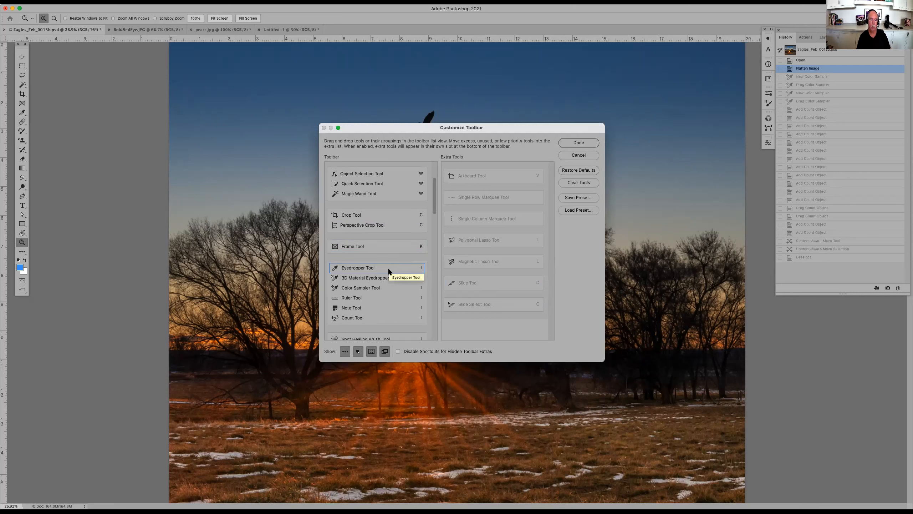
{"action": "left_click", "coordinate": [388, 278]}
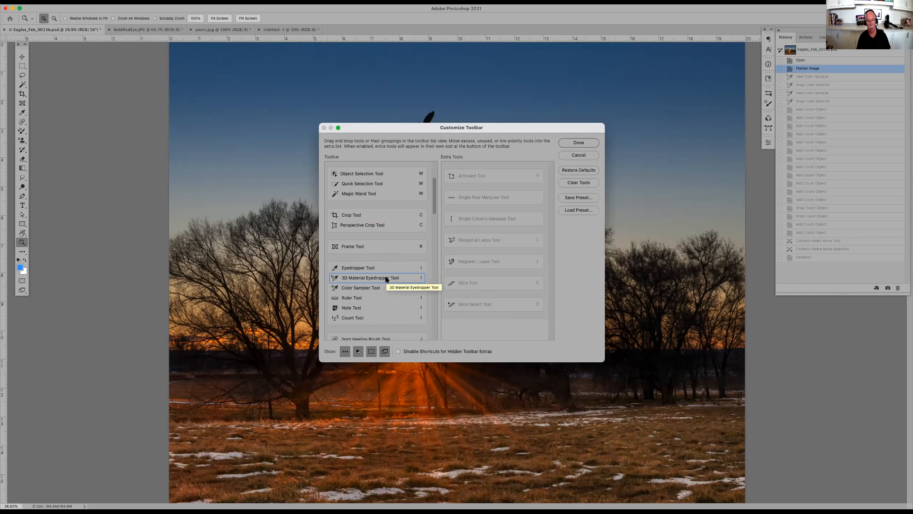
{"action": "left_click_drag", "start_coordinate": [377, 280], "coordinate": [501, 327]}
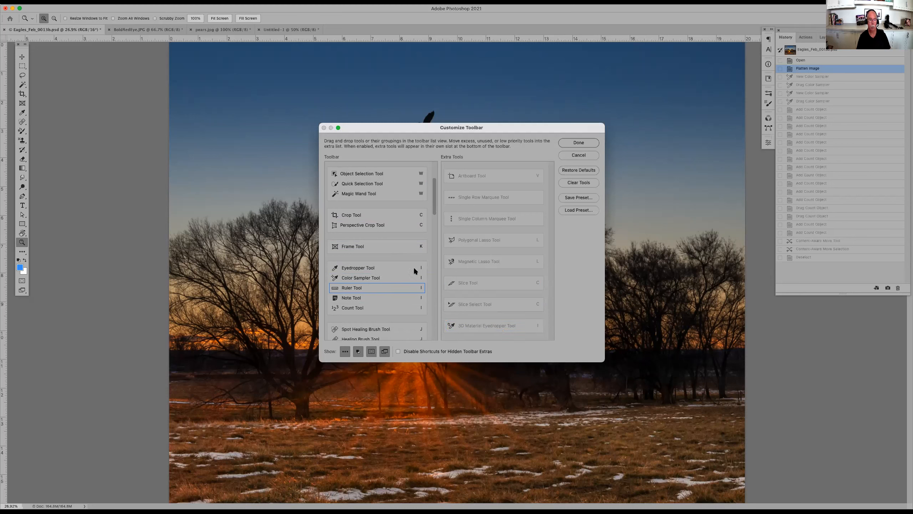
Move the Pattern Stamp Tool from the toolbar to Extra Tools, keeping the Clone Stamp Tool in its group
{"action": "left_click", "coordinate": [369, 280]}
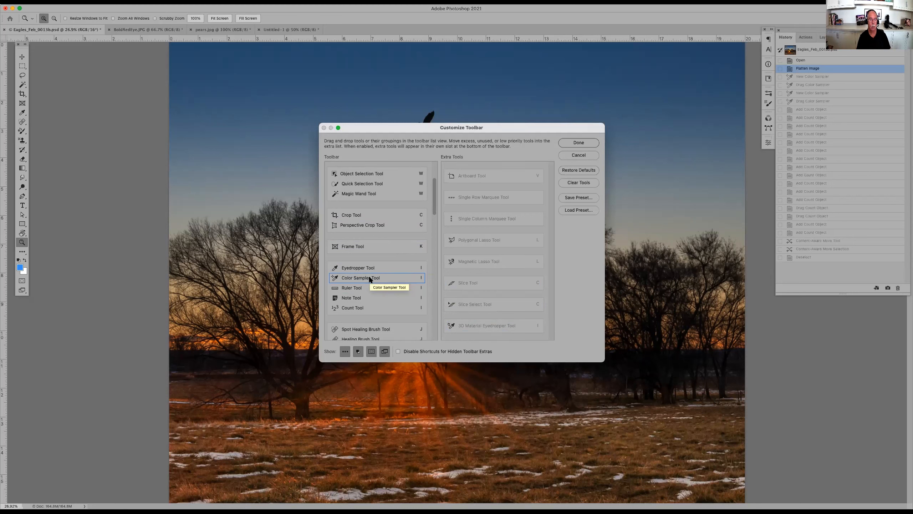
{"action": "scroll", "coordinate": [370, 271], "scroll_direction": "down", "scroll_amount": 4}
{"action": "scroll", "coordinate": [374, 261], "scroll_direction": "down", "scroll_amount": 1}
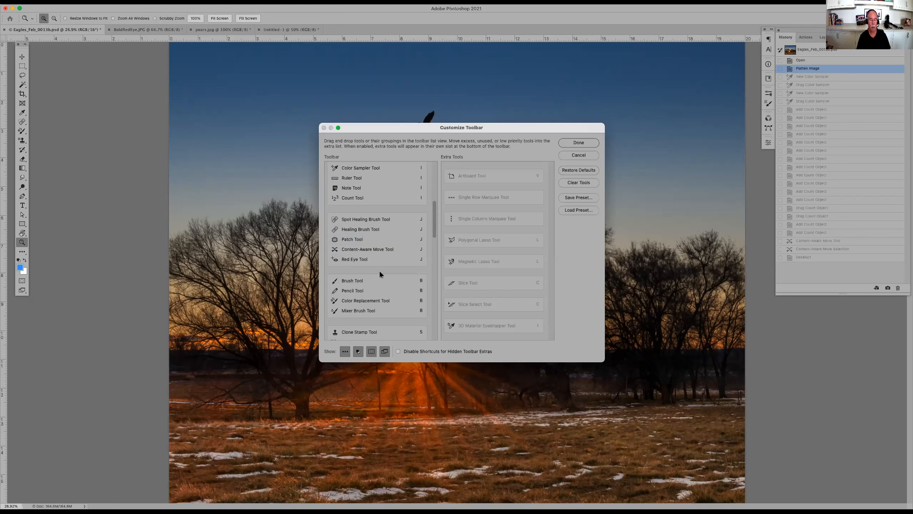
{"action": "scroll", "coordinate": [382, 284], "scroll_direction": "down", "scroll_amount": 2}
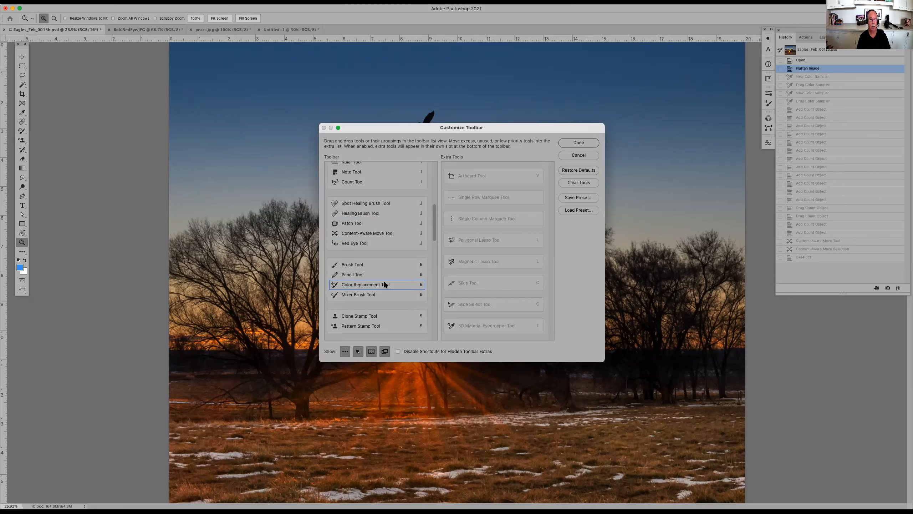
{"action": "scroll", "coordinate": [384, 283], "scroll_direction": "down", "scroll_amount": 1}
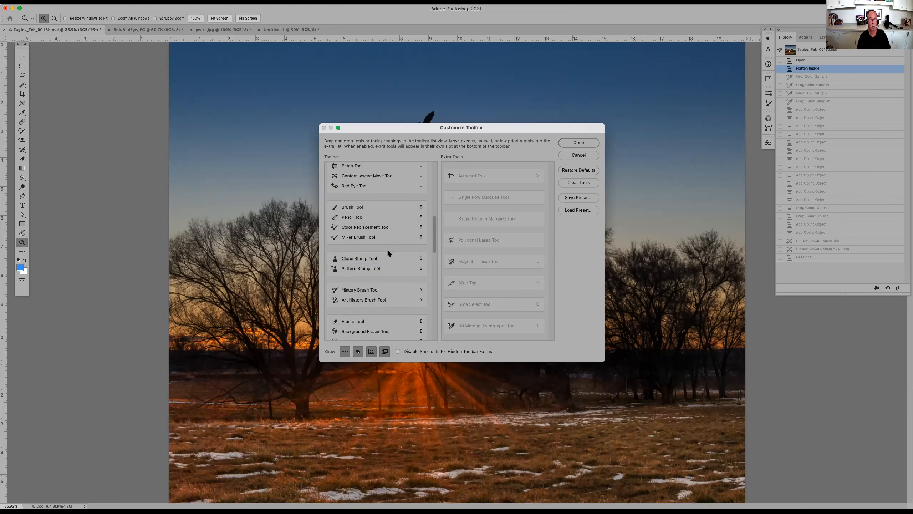
{"action": "scroll", "coordinate": [373, 264], "scroll_direction": "down", "scroll_amount": 1}
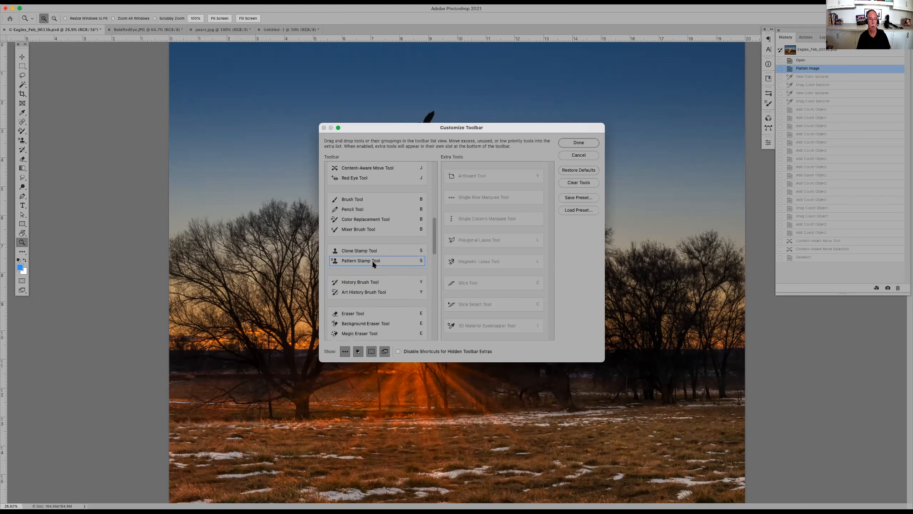
{"action": "left_click_drag", "start_coordinate": [351, 261], "coordinate": [474, 335]}
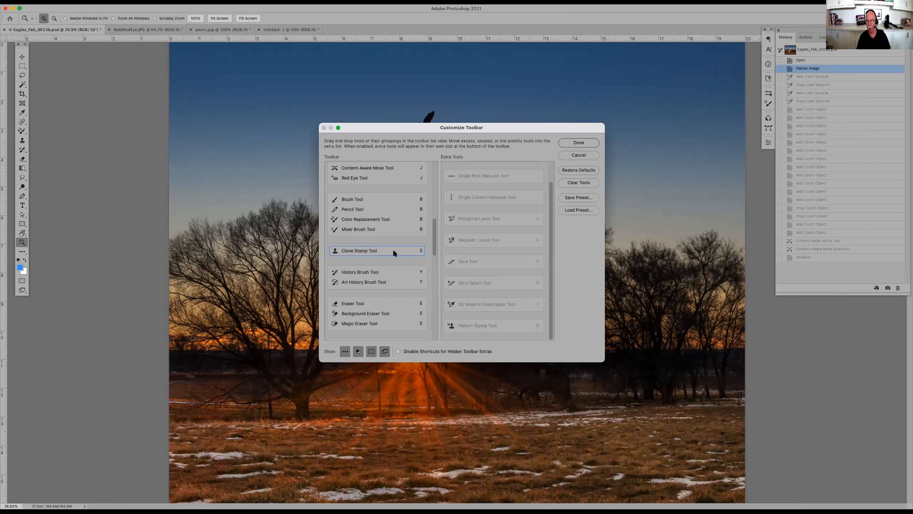
Move the 3D Material Drop Tool out of the gradient group into Extra Tools
{"action": "scroll", "coordinate": [393, 251], "scroll_direction": "down", "scroll_amount": 3}
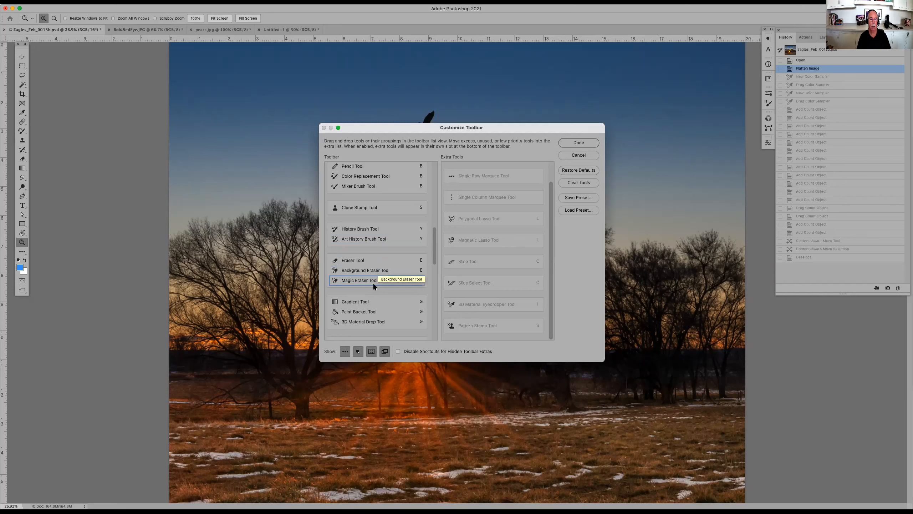
{"action": "scroll", "coordinate": [370, 274], "scroll_direction": "down", "scroll_amount": 3}
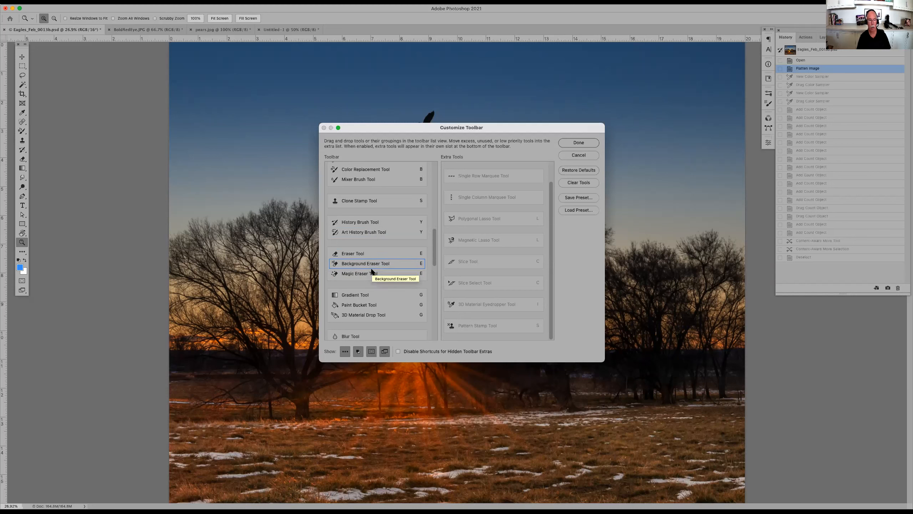
{"action": "scroll", "coordinate": [372, 267], "scroll_direction": "down", "scroll_amount": 1}
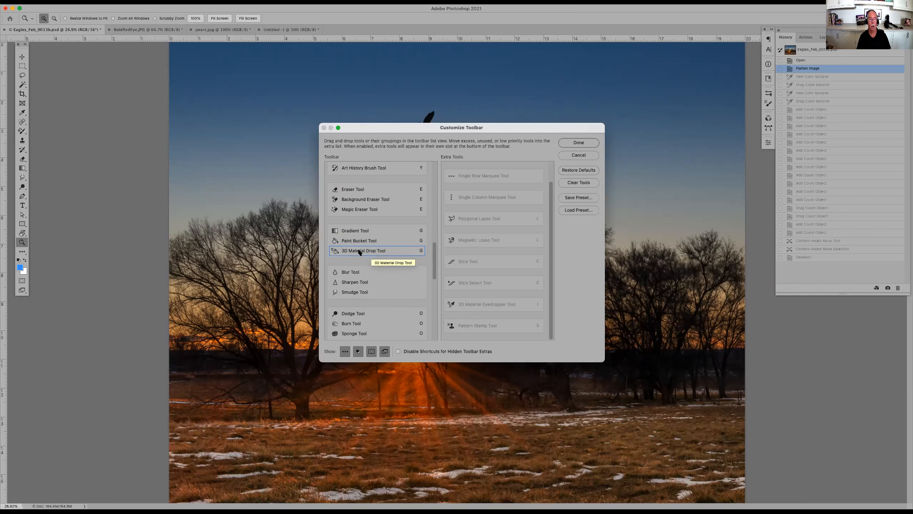
{"action": "left_click_drag", "start_coordinate": [360, 252], "coordinate": [482, 336]}
Move the whole pen group to Extra Tools: Pen, Freeform Pen, Curvature Pen, Add Anchor Point, Convert Point and Delete Anchor Point tools
{"action": "scroll", "coordinate": [397, 266], "scroll_direction": "down", "scroll_amount": 3}
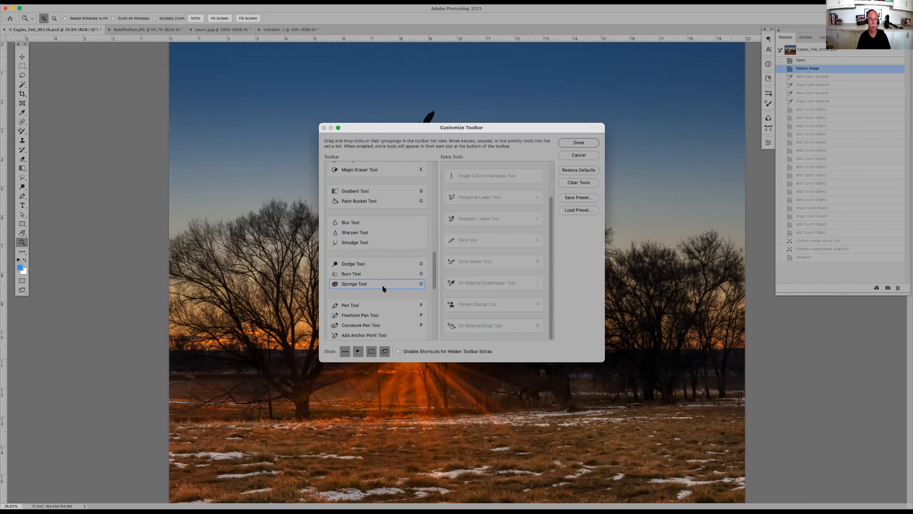
{"action": "scroll", "coordinate": [382, 280], "scroll_direction": "down", "scroll_amount": 4}
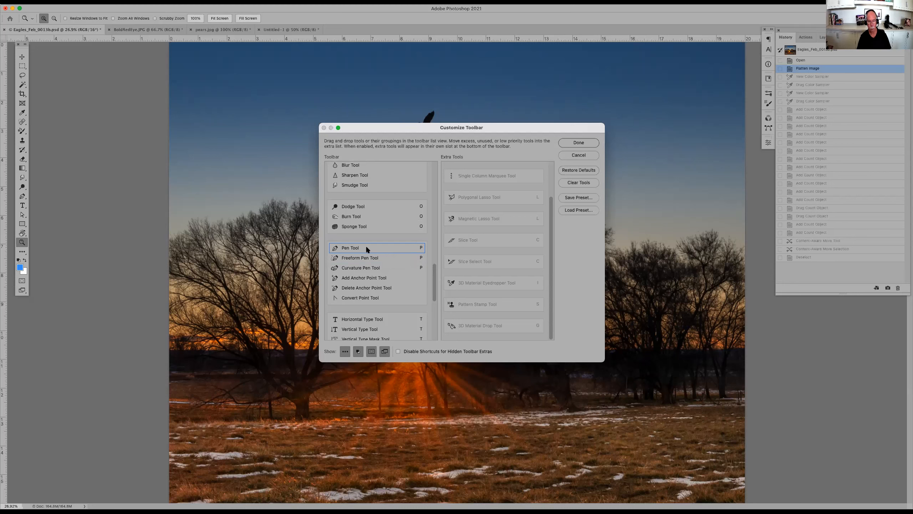
{"action": "left_click_drag", "start_coordinate": [365, 248], "coordinate": [468, 327]}
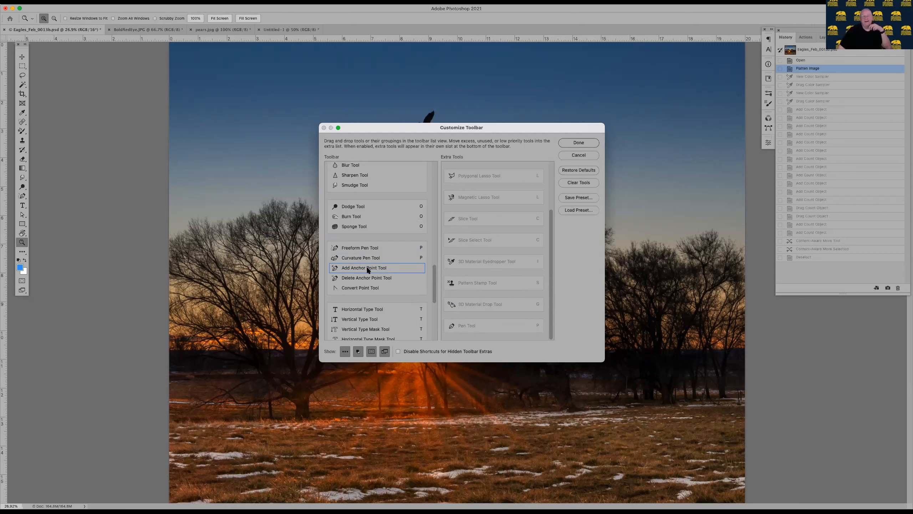
{"action": "left_click_drag", "start_coordinate": [385, 248], "coordinate": [487, 332]}
{"action": "left_click_drag", "start_coordinate": [363, 247], "coordinate": [485, 334]}
{"action": "left_click_drag", "start_coordinate": [387, 247], "coordinate": [495, 340]}
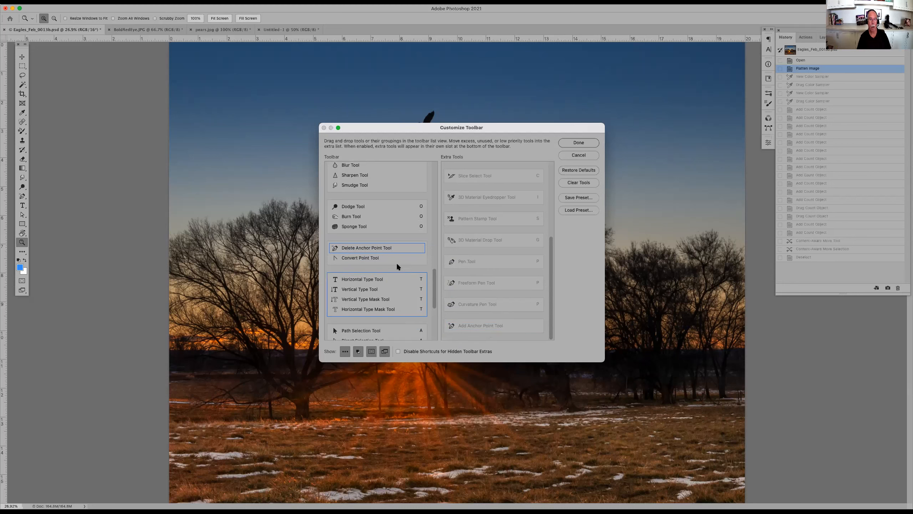
{"action": "left_click_drag", "start_coordinate": [374, 258], "coordinate": [498, 333]}
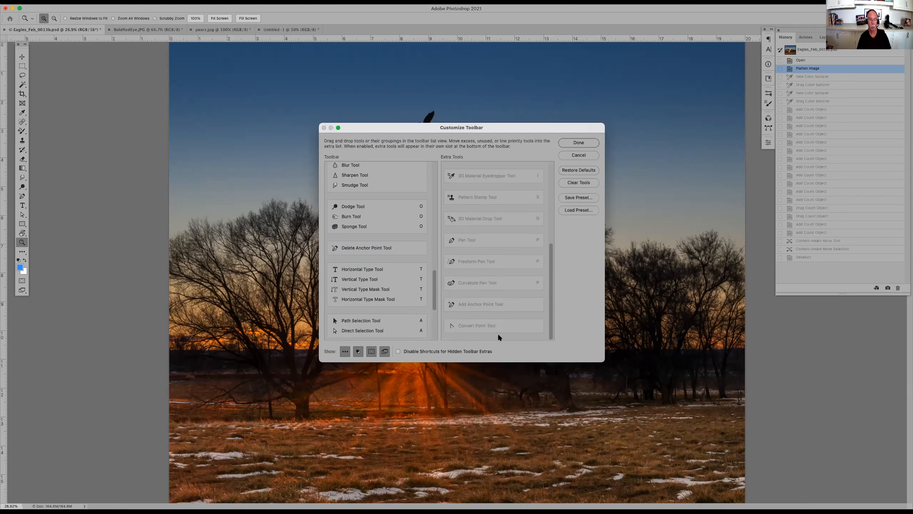
{"action": "left_click_drag", "start_coordinate": [388, 249], "coordinate": [501, 336]}
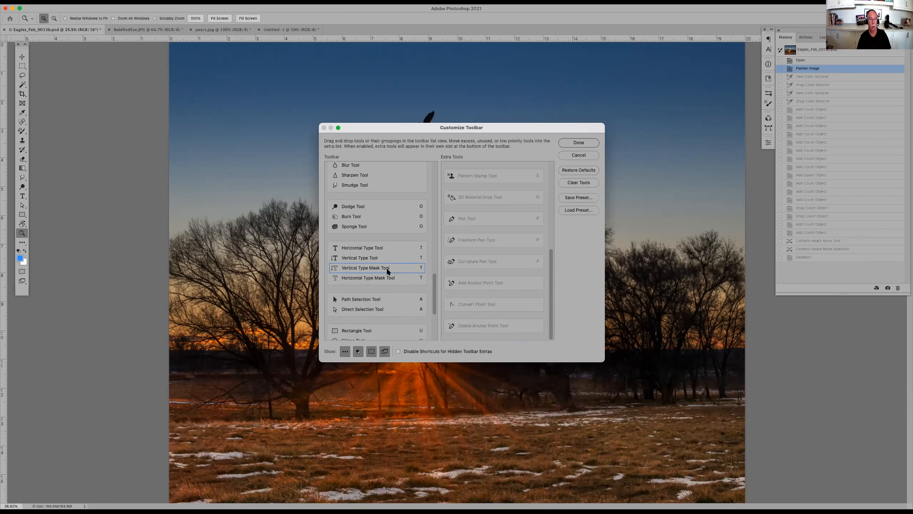
Move the Vertical and Horizontal Type Mask tools and the Path and Direct Selection tools to Extra Tools, and apply the toolbar customization
{"action": "left_click_drag", "start_coordinate": [375, 269], "coordinate": [478, 331]}
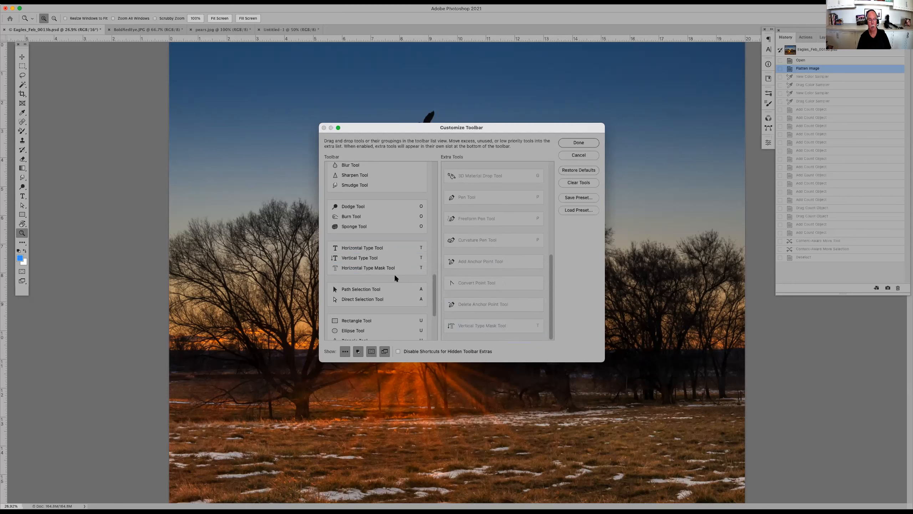
{"action": "left_click_drag", "start_coordinate": [386, 269], "coordinate": [486, 332]}
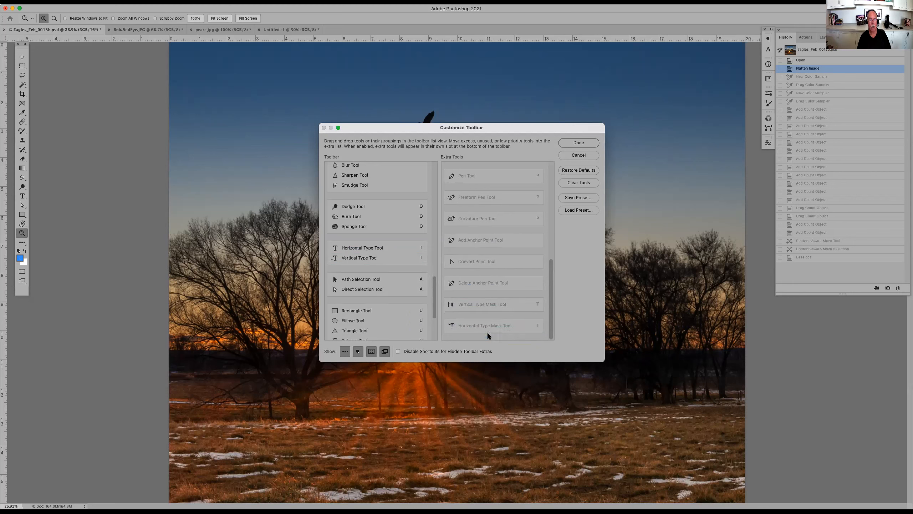
{"action": "left_click_drag", "start_coordinate": [376, 280], "coordinate": [489, 339]}
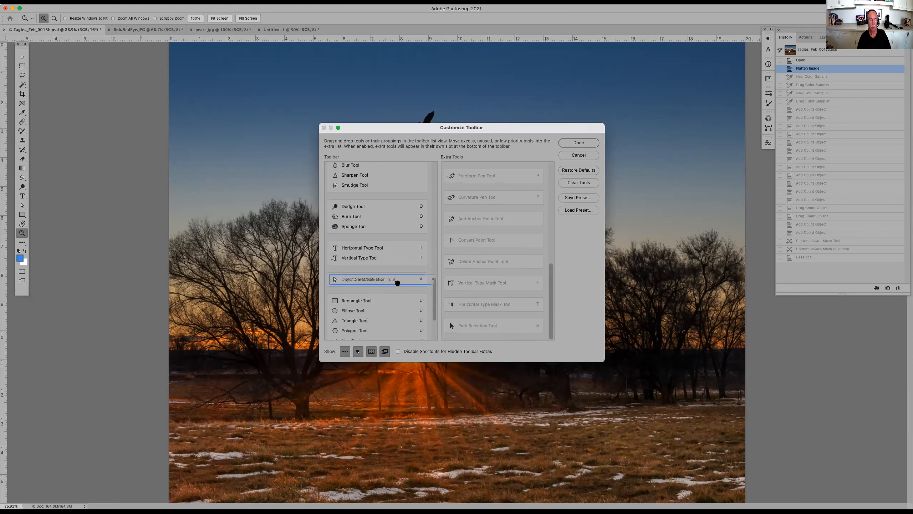
{"action": "left_click_drag", "start_coordinate": [396, 283], "coordinate": [499, 337]}
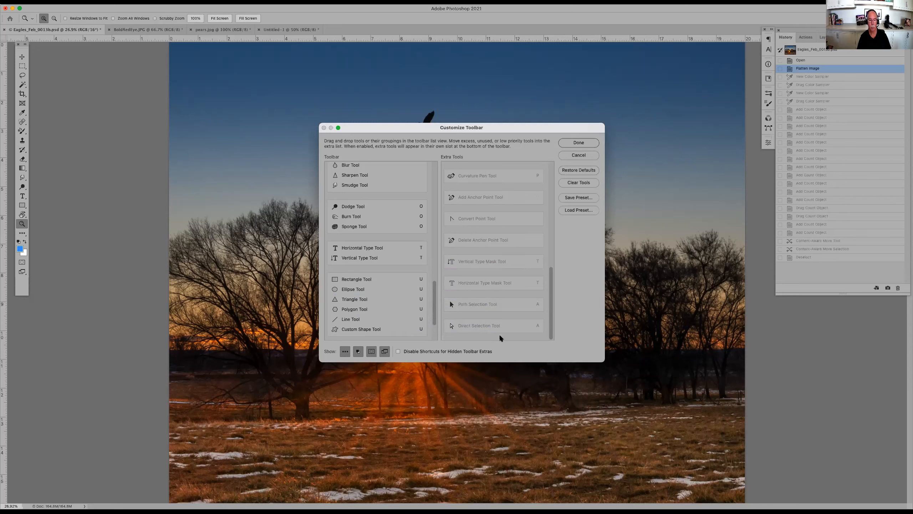
{"action": "scroll", "coordinate": [405, 280], "scroll_direction": "down", "scroll_amount": 3}
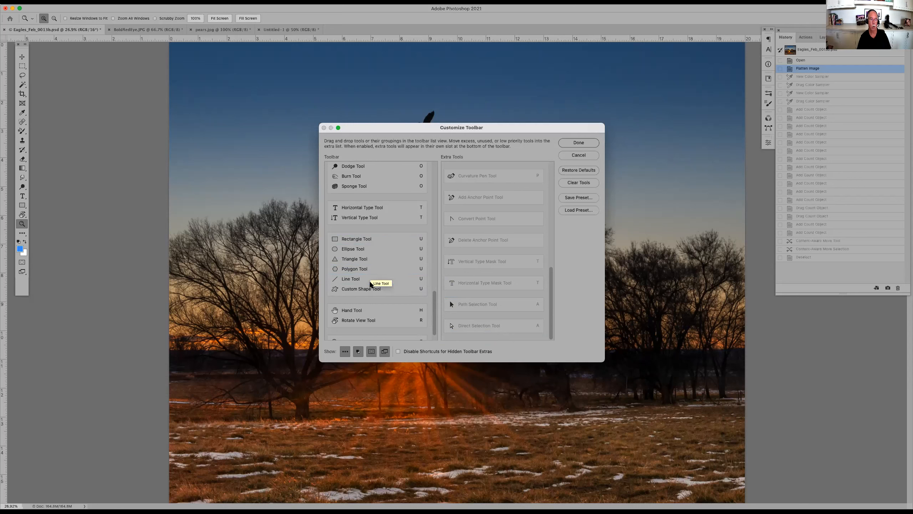
{"action": "scroll", "coordinate": [374, 287], "scroll_direction": "down", "scroll_amount": 1}
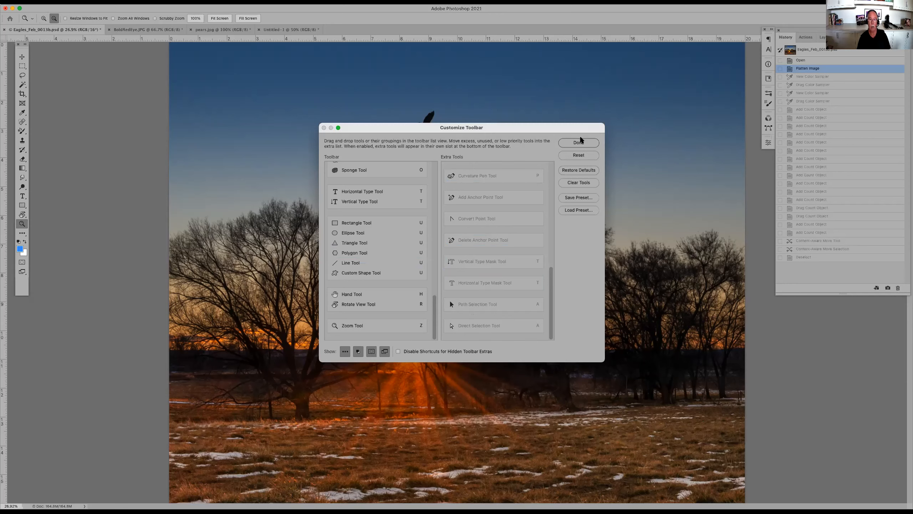
{"action": "left_click", "coordinate": [578, 143]}
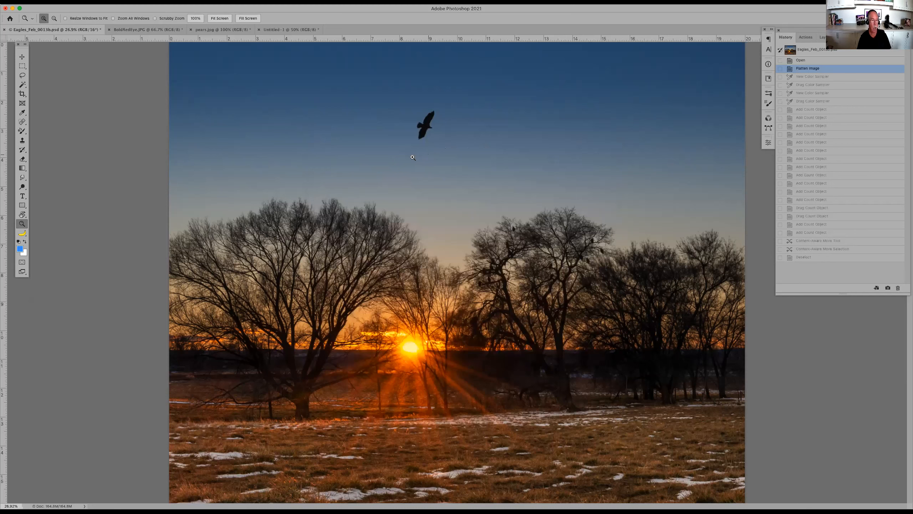
Review the tools moved into the extra tools slot and check where the toolbar customization can be reopened
{"action": "left_click", "coordinate": [22, 234]}
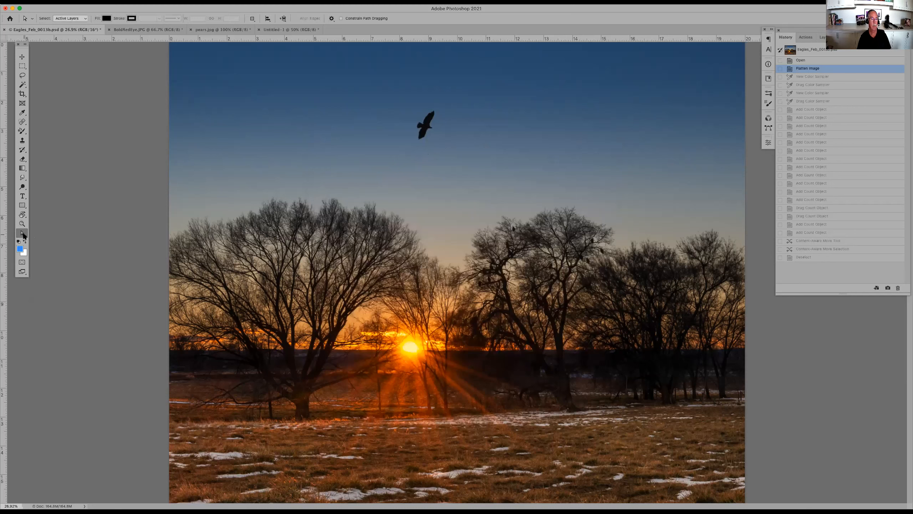
{"action": "left_click", "coordinate": [23, 234]}
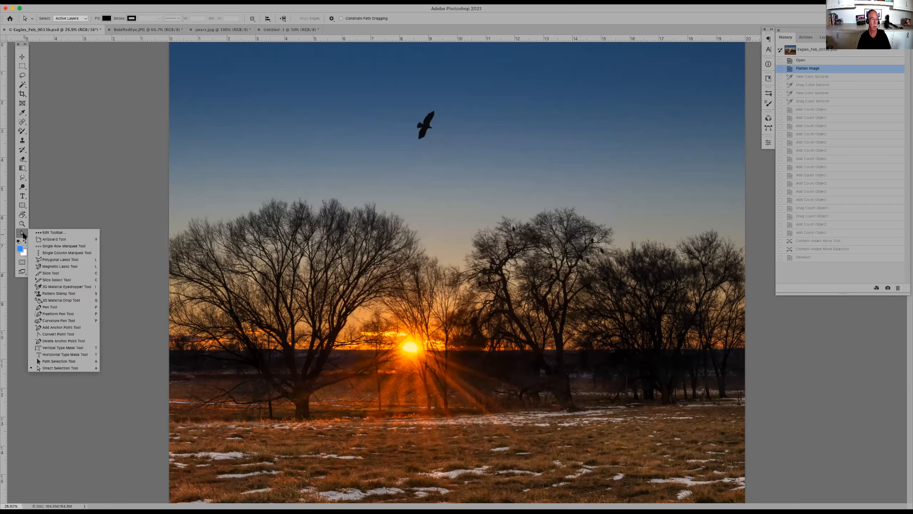
{"action": "left_click", "coordinate": [47, 235]}
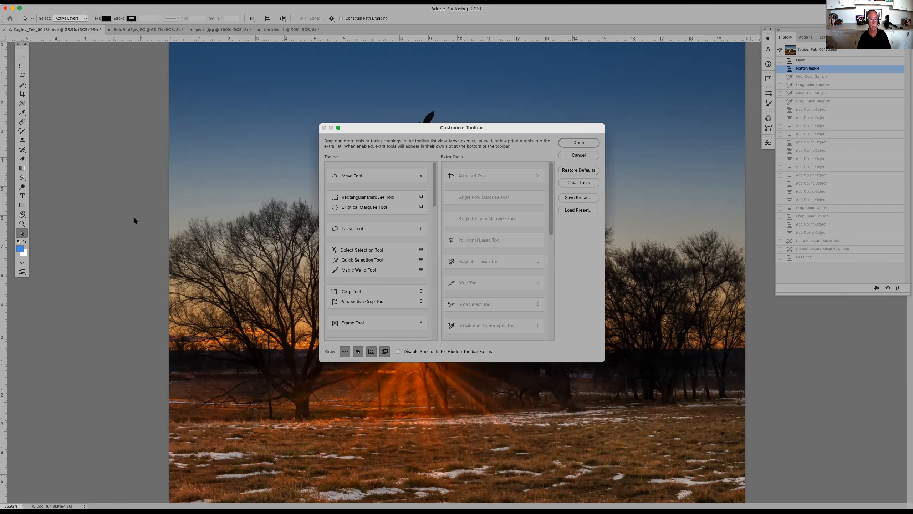
{"action": "left_click", "coordinate": [586, 143]}
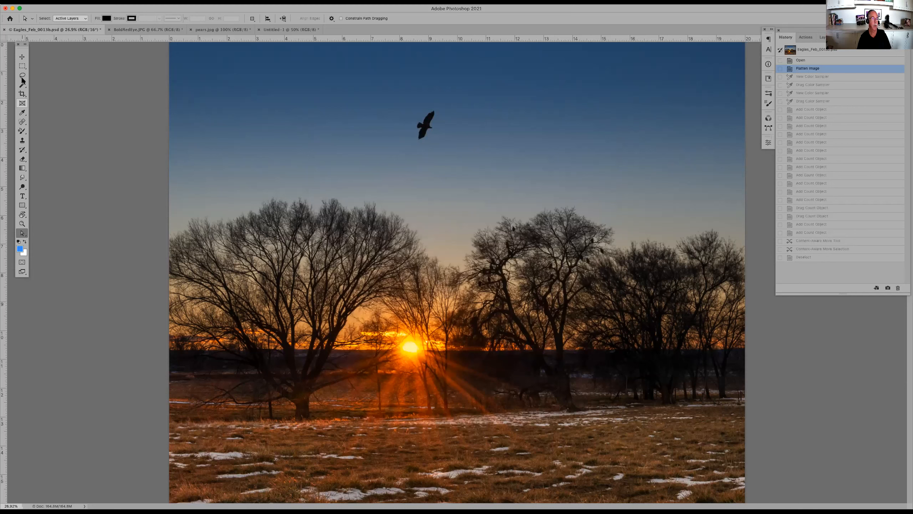
Draw a loose freehand selection around the flying bird with the Lasso tool and undo it
{"action": "left_click", "coordinate": [22, 57]}
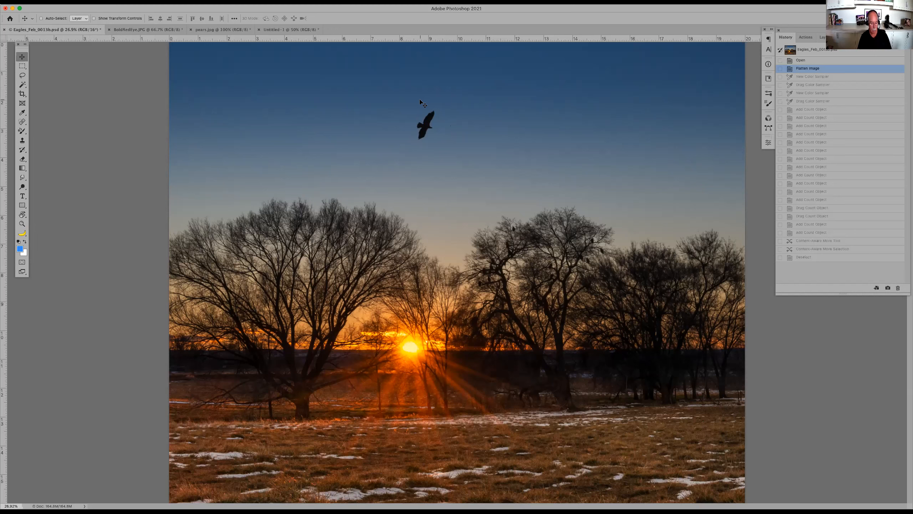
{"action": "key", "text": "l"}
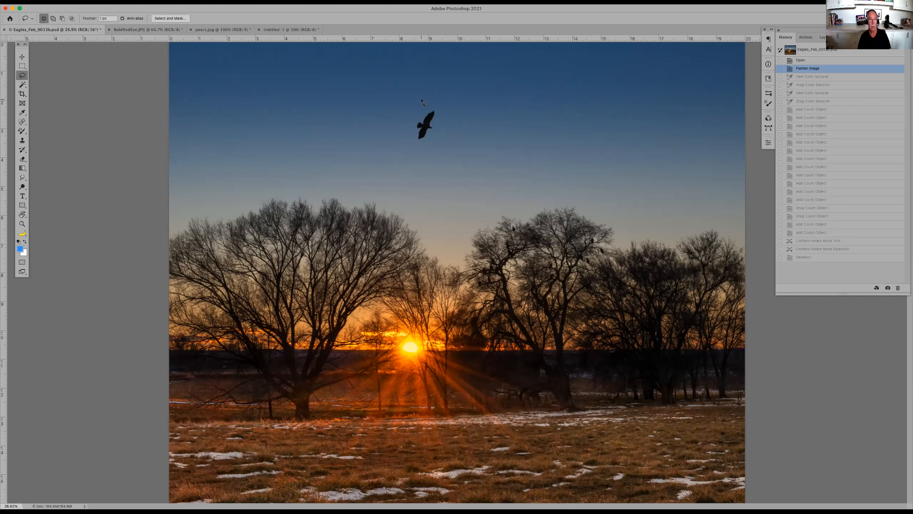
{"action": "mouse_move", "coordinate": [411, 110]}
{"action": "left_mouse_down"}
{"action": "mouse_move", "coordinate": [403, 136]}
{"action": "mouse_move", "coordinate": [453, 117]}
{"action": "mouse_move", "coordinate": [419, 104]}
{"action": "left_mouse_up"}
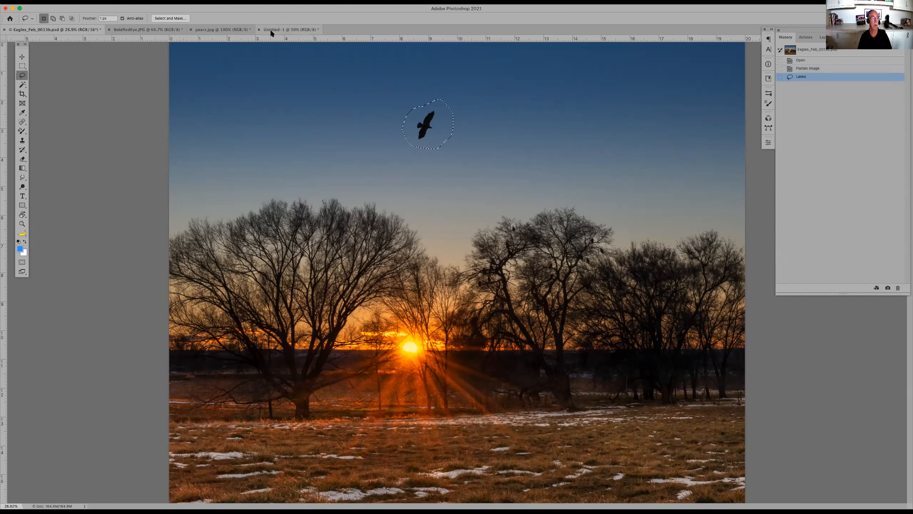
{"action": "key", "text": "super+z"}
Select the flying bird with the Object Selection tool in Lasso mode and remove the stray sky area beside its tail
{"action": "left_click", "coordinate": [22, 85]}
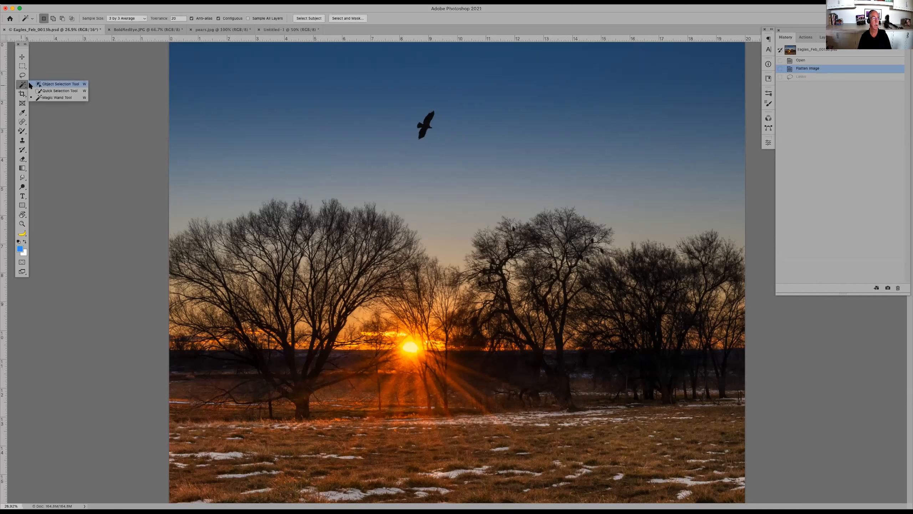
{"action": "left_click", "coordinate": [47, 84]}
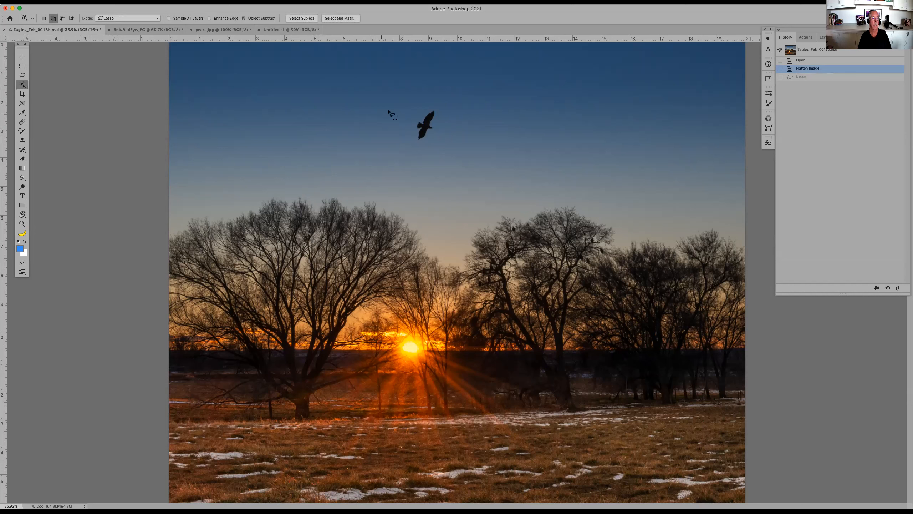
{"action": "mouse_move", "coordinate": [427, 103]}
{"action": "left_mouse_down"}
{"action": "mouse_move", "coordinate": [435, 149]}
{"action": "mouse_move", "coordinate": [445, 111]}
{"action": "mouse_move", "coordinate": [428, 103]}
{"action": "left_mouse_up"}
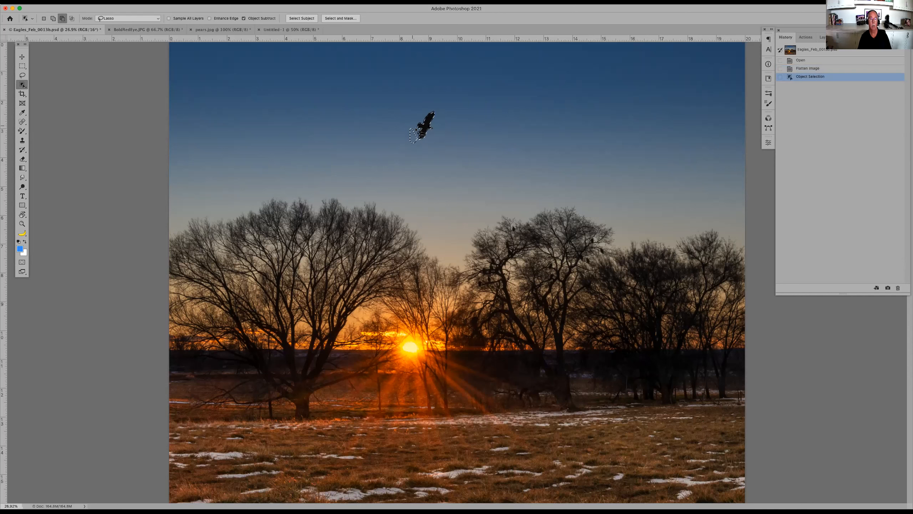
{"action": "mouse_move", "coordinate": [411, 126]}
{"action": "left_mouse_down"}
{"action": "mouse_move", "coordinate": [412, 147]}
{"action": "mouse_move", "coordinate": [421, 137]}
{"action": "mouse_move", "coordinate": [409, 145]}
{"action": "mouse_move", "coordinate": [417, 149]}
{"action": "mouse_move", "coordinate": [412, 140]}
{"action": "left_mouse_up"}
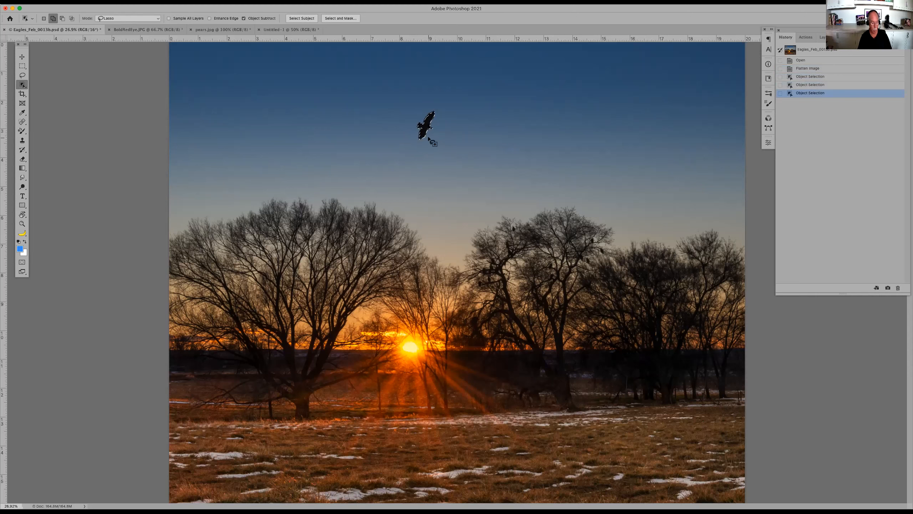
Copy the selected bird to a new layer and move the copy to the upper right part of the sky
{"action": "key", "text": "super+j"}
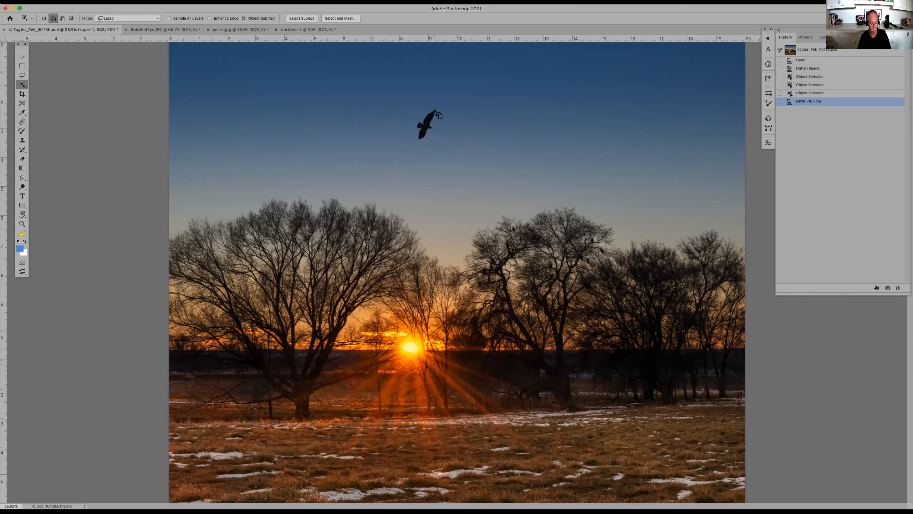
{"action": "key", "text": "v"}
{"action": "left_click_drag", "start_coordinate": [446, 122], "coordinate": [590, 94]}
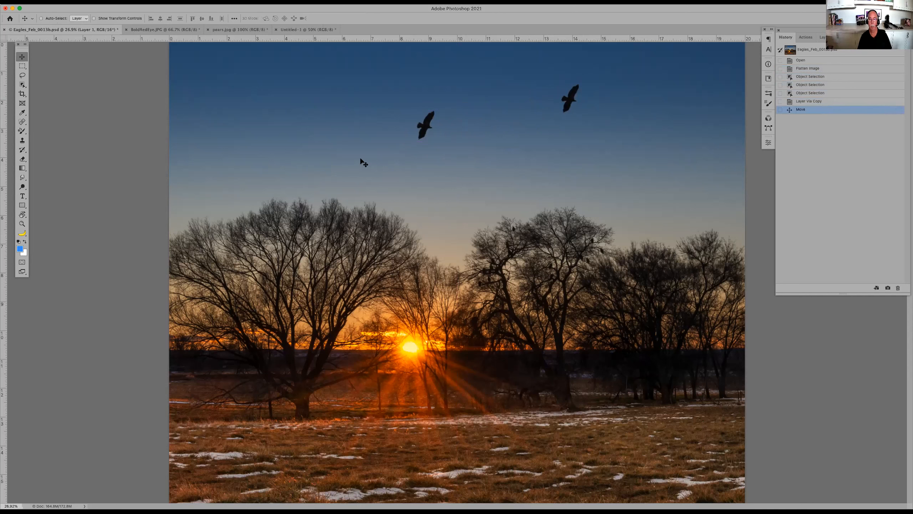
Try to move the locked Background layer with the Move tool
{"action": "left_click", "coordinate": [822, 37]}
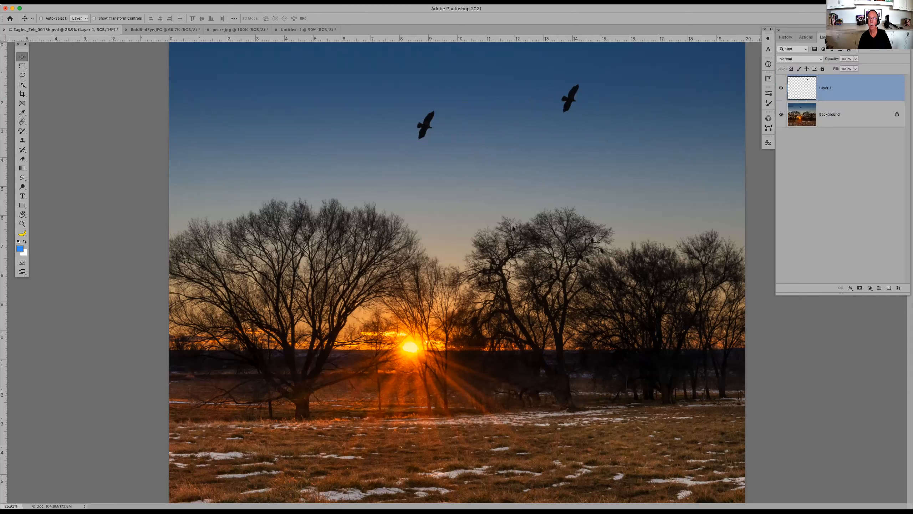
{"action": "left_click", "coordinate": [841, 116]}
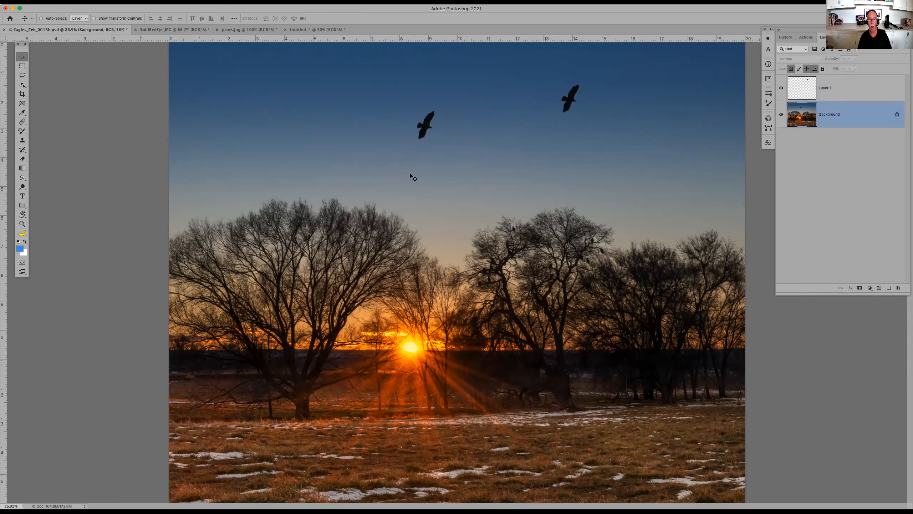
{"action": "left_click_drag", "start_coordinate": [405, 173], "coordinate": [209, 125]}
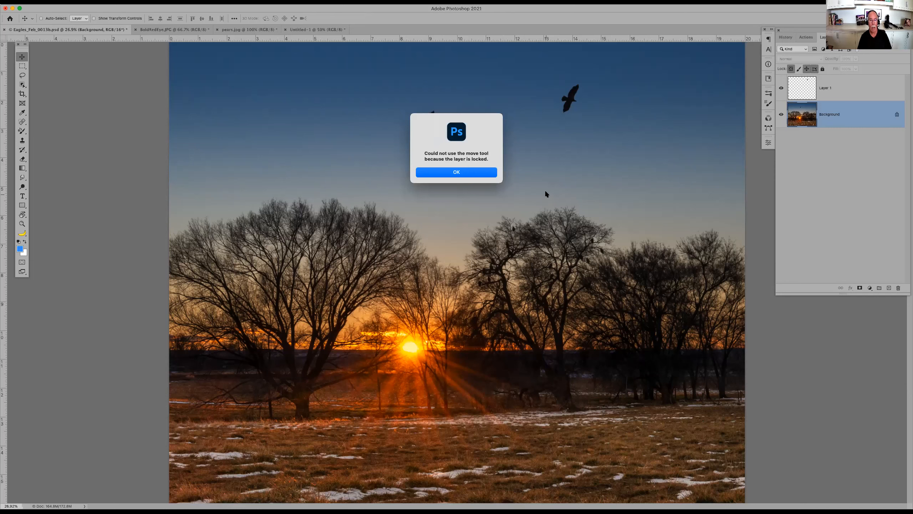
{"action": "left_click", "coordinate": [488, 172]}
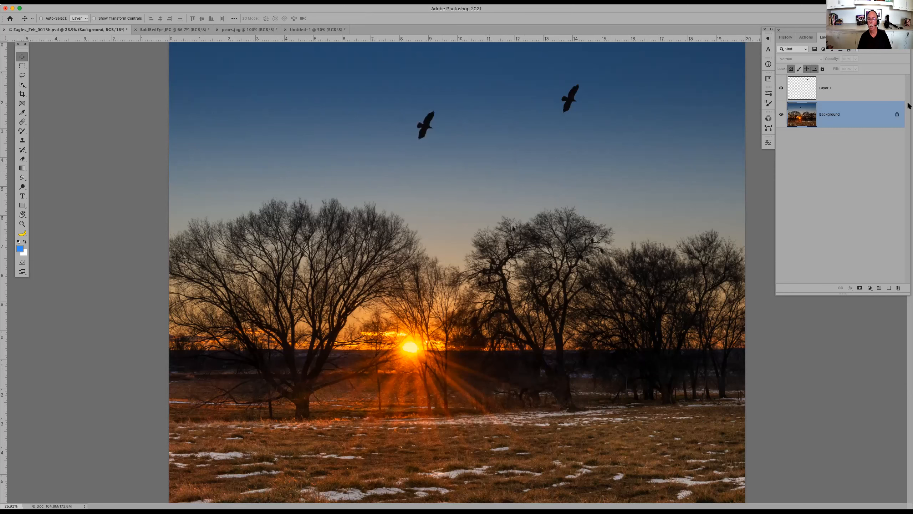
Unlock the Background layer, shift it about 2.9 in to the left, and undo both changes
{"action": "left_click", "coordinate": [898, 115]}
{"action": "left_click_drag", "start_coordinate": [436, 172], "coordinate": [352, 172]}
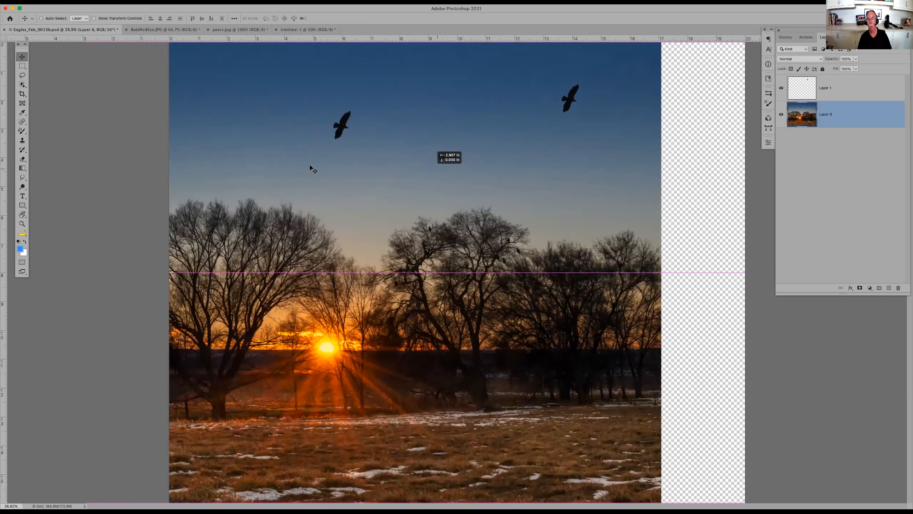
{"action": "key", "text": "ctrl+z"}
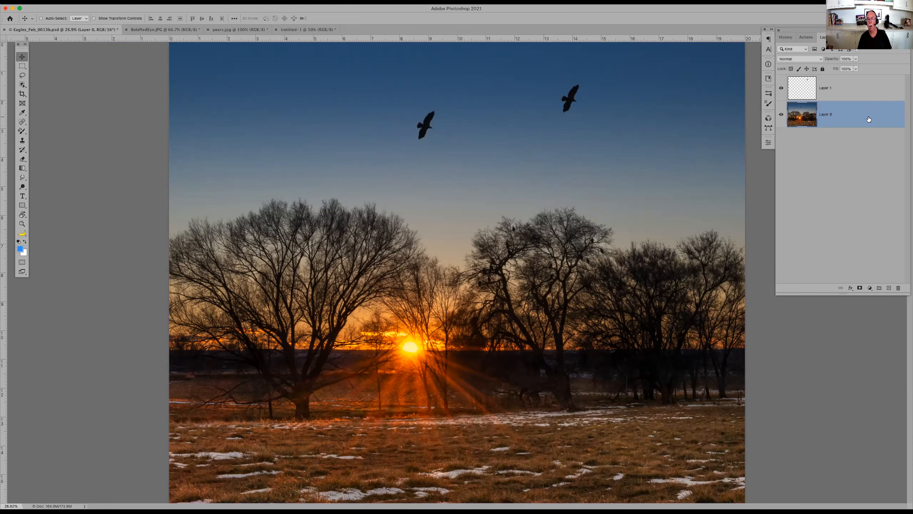
{"action": "key", "text": "ctrl+z"}
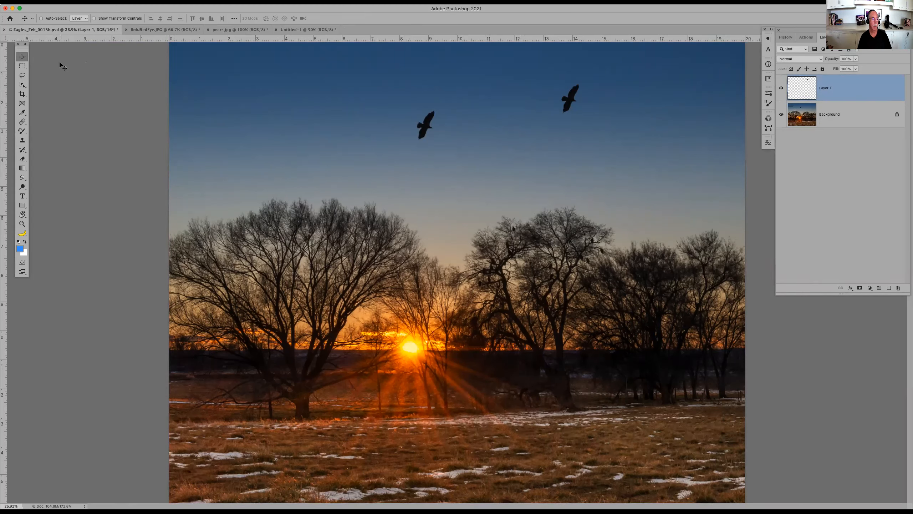
Draw a wide Rectangular Marquee selection across both birds in the sky and deselect it
{"action": "left_click", "coordinate": [22, 67]}
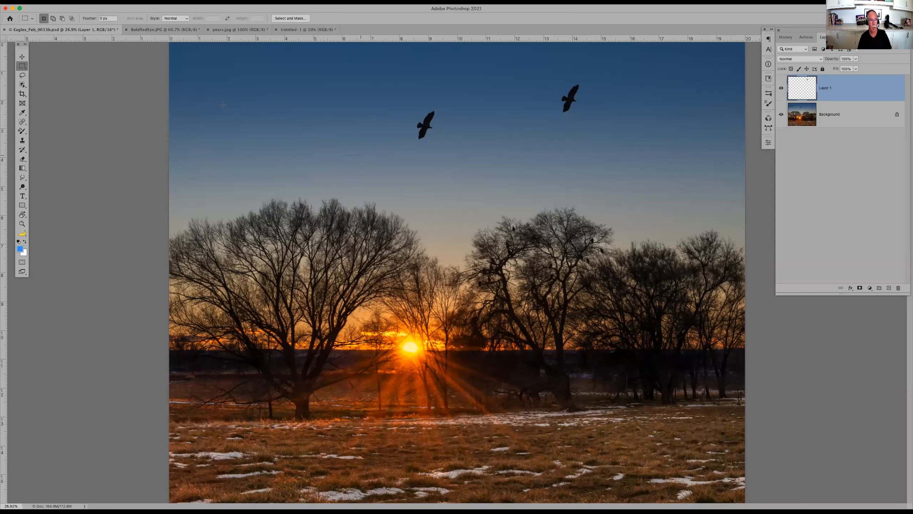
{"action": "left_click", "coordinate": [25, 67]}
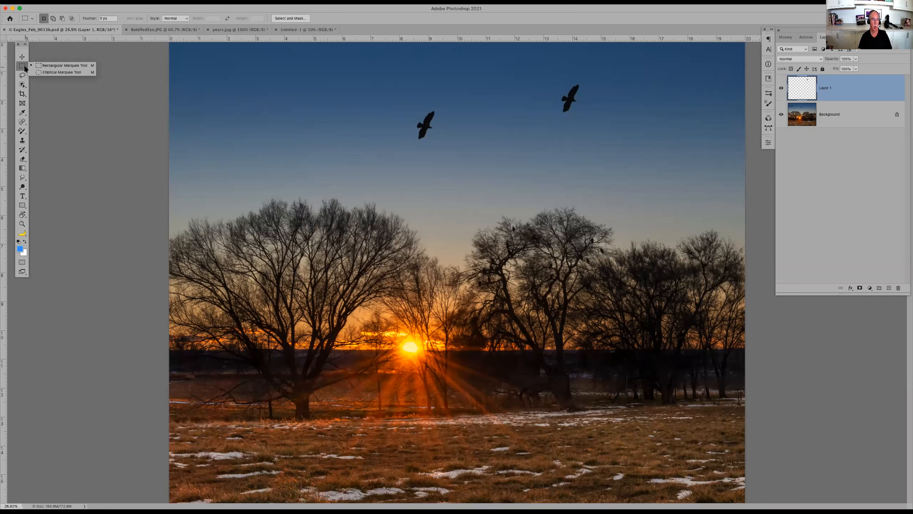
{"action": "left_click", "coordinate": [68, 65]}
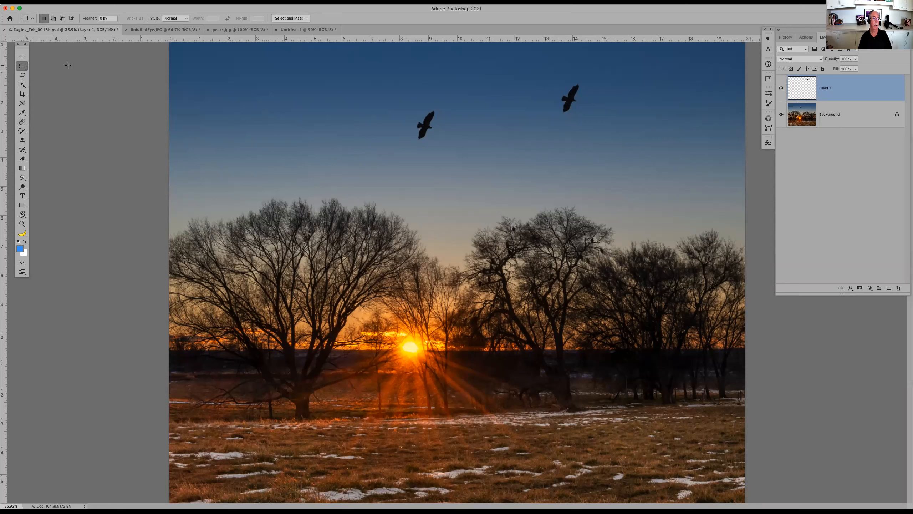
{"action": "left_click_drag", "start_coordinate": [363, 90], "coordinate": [685, 156]}
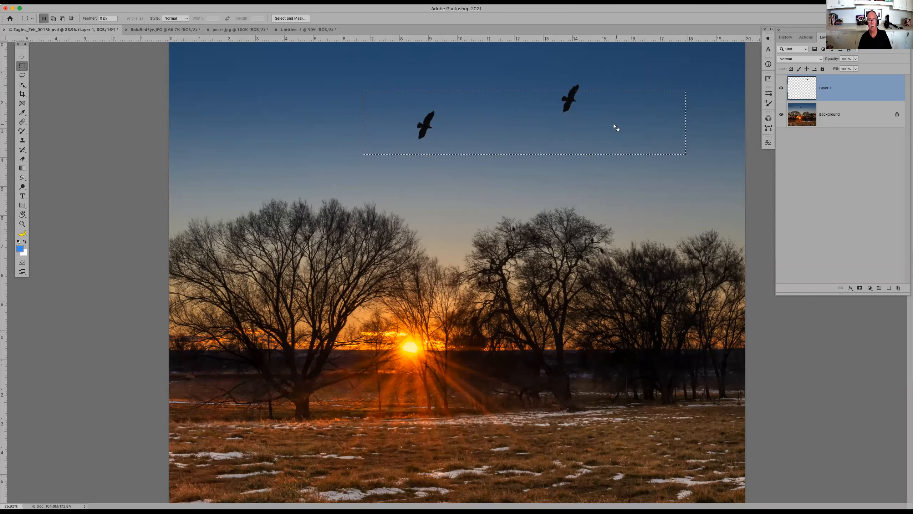
{"action": "left_click", "coordinate": [521, 101]}
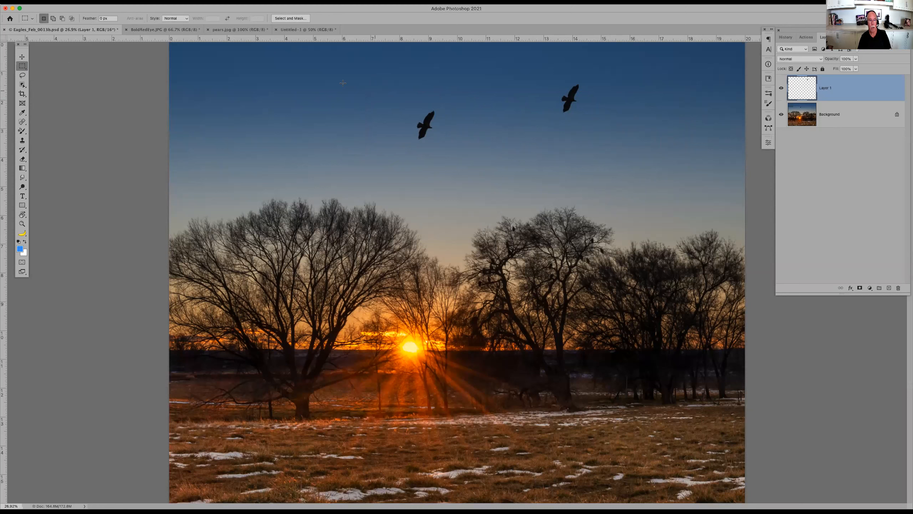
Draw a square marquee selection around the original bird, reposition it slightly up and left, and deselect
{"action": "left_click_drag", "start_coordinate": [379, 88], "coordinate": [506, 184]}
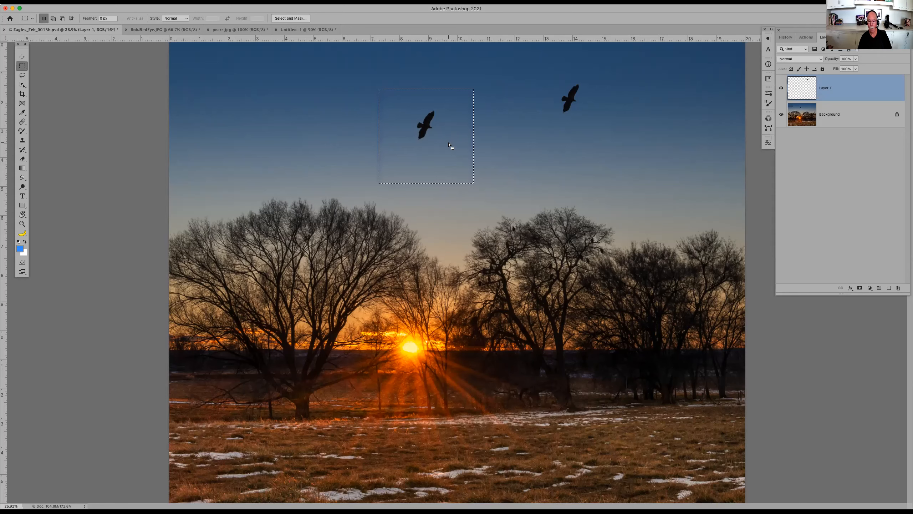
{"action": "mouse_move", "coordinate": [449, 145]}
{"action": "left_mouse_down"}
{"action": "mouse_move", "coordinate": [433, 124]}
{"action": "mouse_move", "coordinate": [478, 132]}
{"action": "mouse_move", "coordinate": [352, 110]}
{"action": "mouse_move", "coordinate": [283, 119]}
{"action": "mouse_move", "coordinate": [591, 108]}
{"action": "mouse_move", "coordinate": [446, 135]}
{"action": "left_mouse_up"}
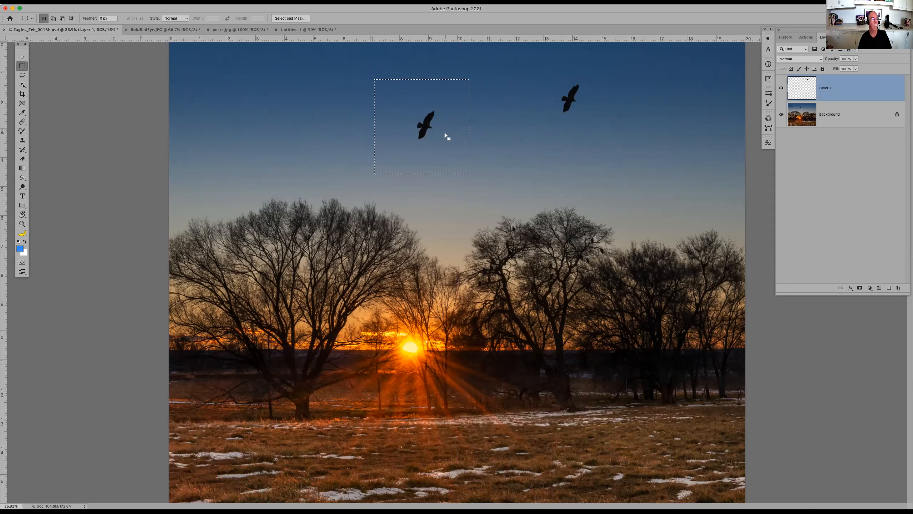
{"action": "key", "text": "super+z"}
{"action": "key", "text": "super+d"}
Choose the Elliptical Marquee tool, draw a wide ellipse about 7.5 in across the sky over the original bird, and deselect it
{"action": "left_click", "coordinate": [24, 67]}
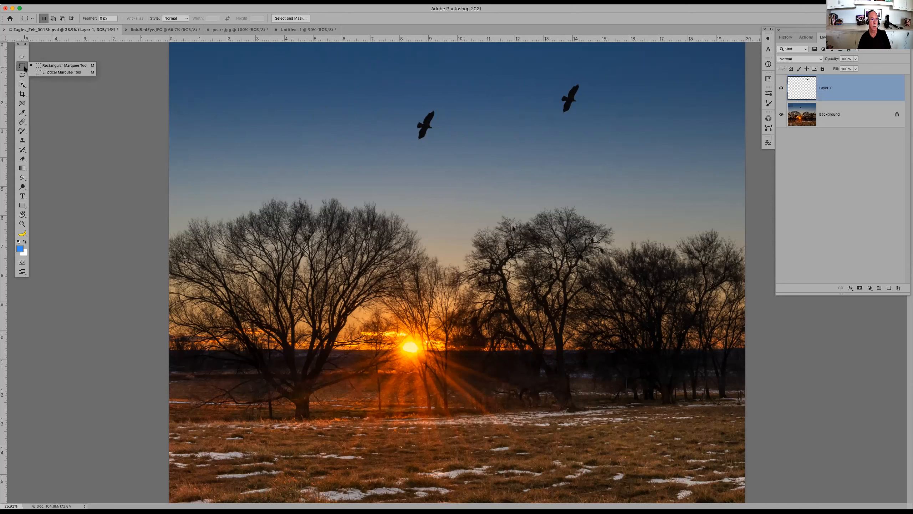
{"action": "left_click", "coordinate": [53, 70]}
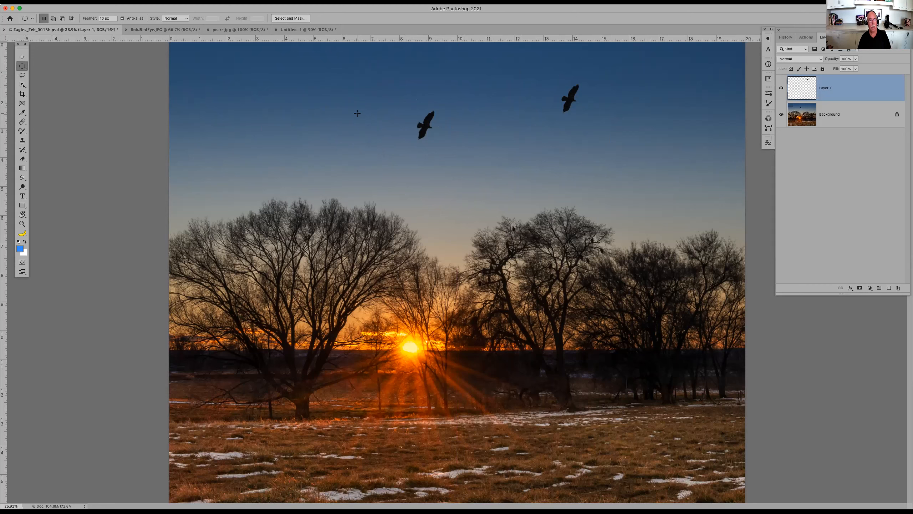
{"action": "key", "text": "shift+m"}
{"action": "key", "text": "shift+m"}
{"action": "left_click", "coordinate": [23, 66]}
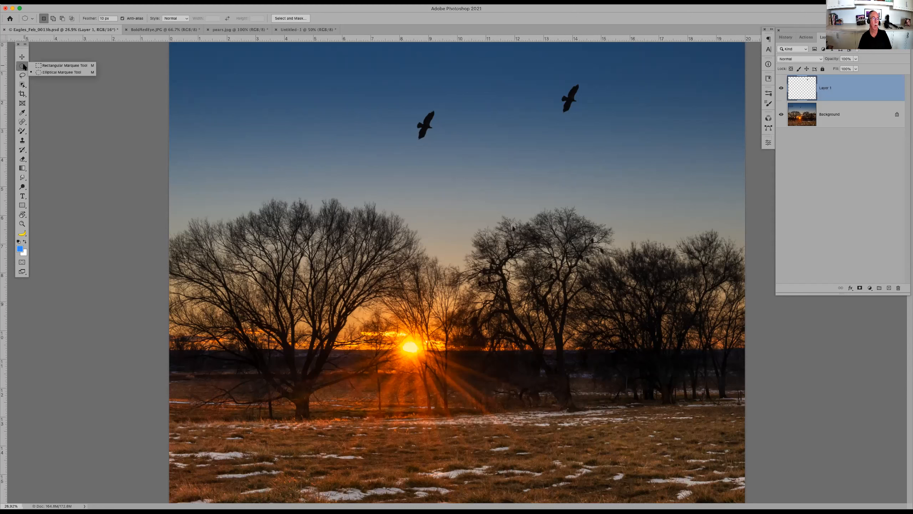
{"action": "left_click", "coordinate": [62, 73]}
{"action": "left_click_drag", "start_coordinate": [367, 77], "coordinate": [583, 179]}
{"action": "left_click", "coordinate": [505, 158]}
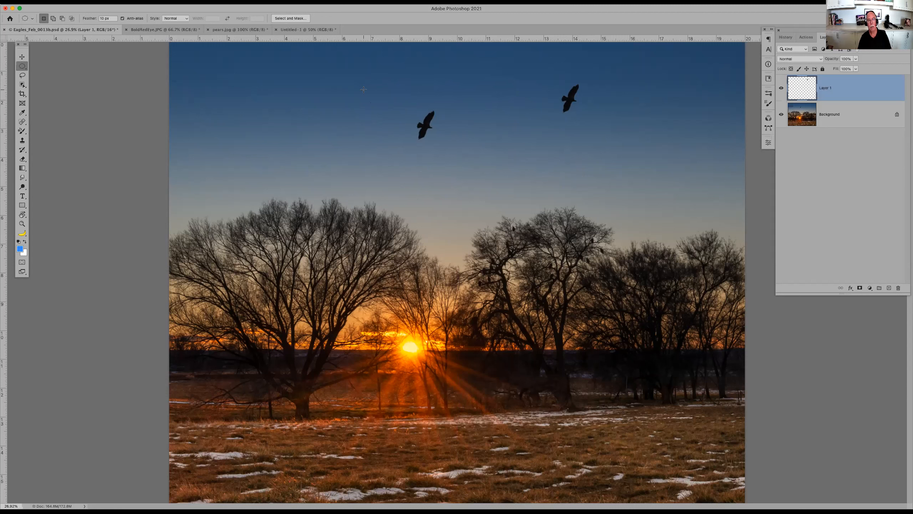
Draw a circular marquee about 2.2 in wide around the original bird and copy that area of the Background to a new layer
{"action": "left_click_drag", "start_coordinate": [394, 98], "coordinate": [467, 161]}
{"action": "key", "text": "super+j"}
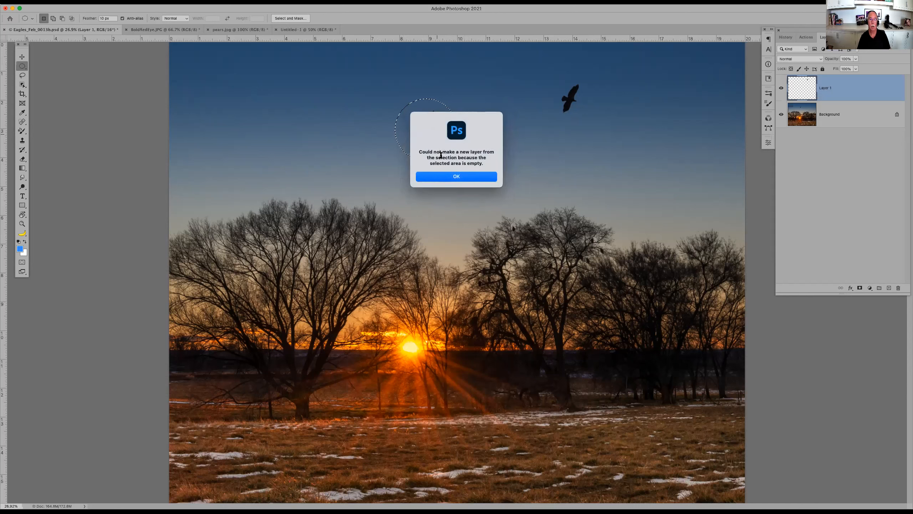
{"action": "left_click", "coordinate": [460, 176]}
{"action": "left_click", "coordinate": [839, 121]}
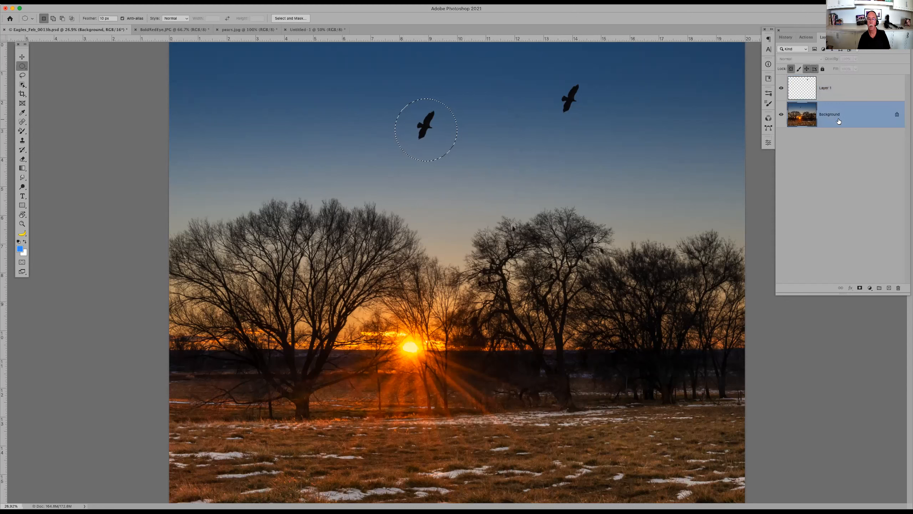
{"action": "key", "text": "super+j"}
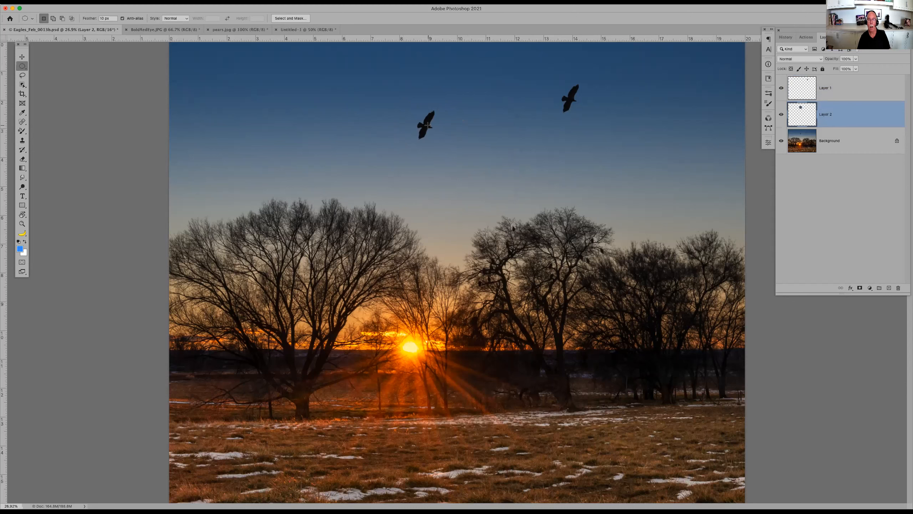
Move the copied circle of sky and bird to the photo's left edge, and undo both the move and the layer copy
{"action": "key", "text": "v"}
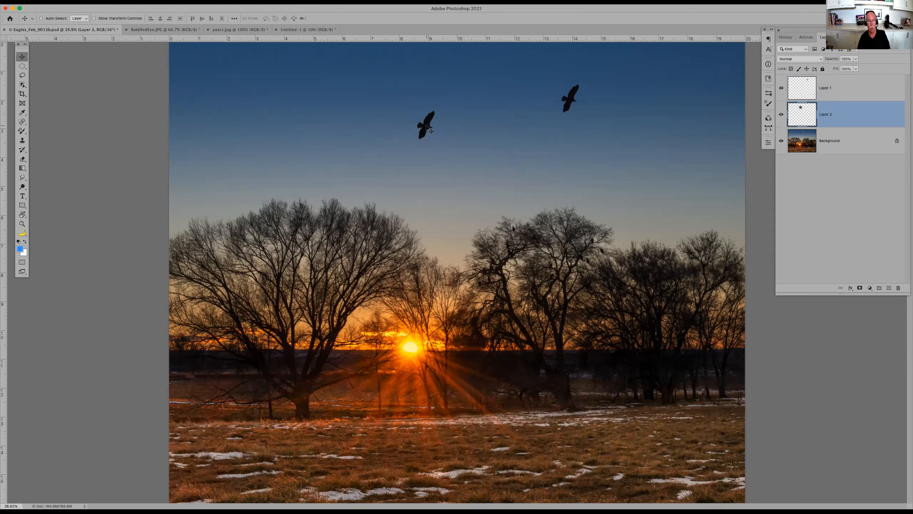
{"action": "left_click_drag", "start_coordinate": [431, 129], "coordinate": [182, 195]}
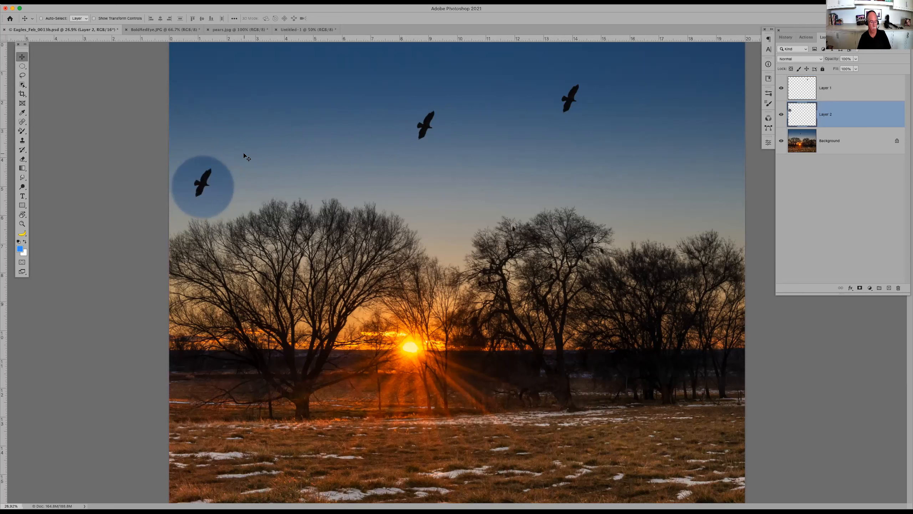
{"action": "key", "text": "super+z"}
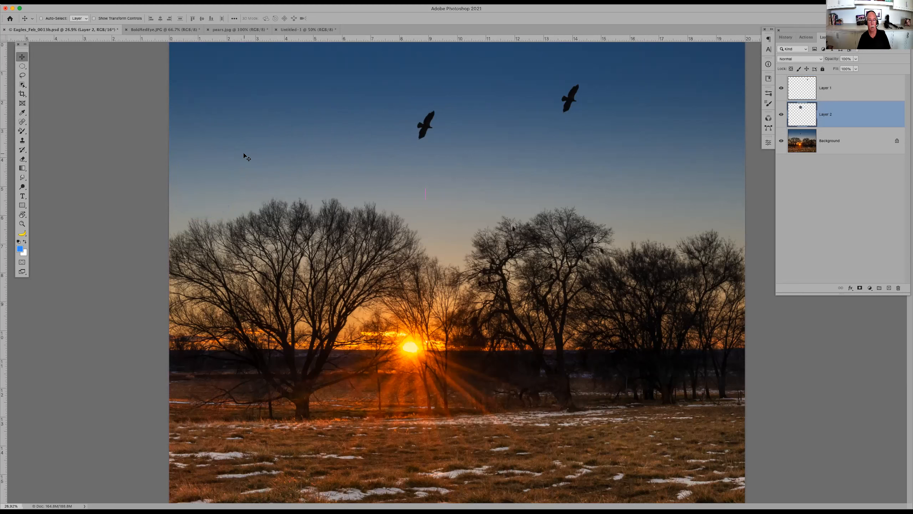
{"action": "key", "text": "super+z"}
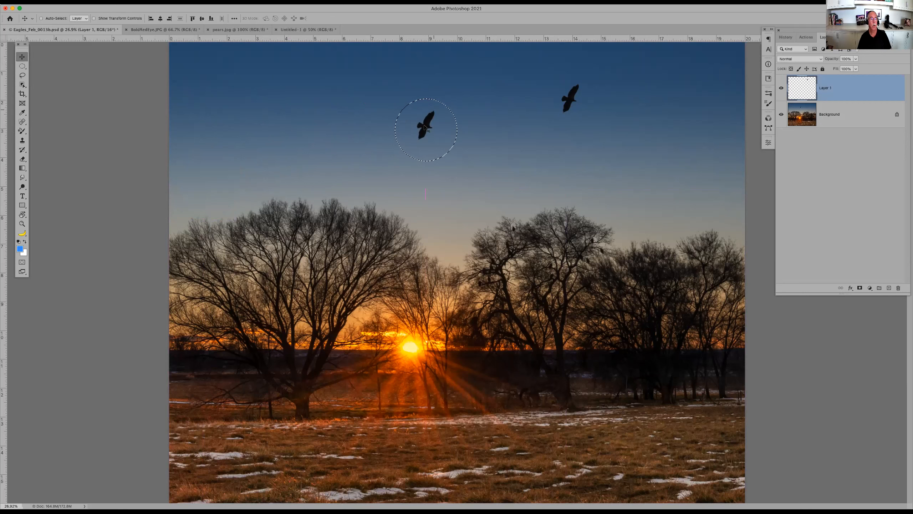
Review the options for modifying a selection, such as Border, Expand, Contract and Feather
{"action": "left_click", "coordinate": [147, 2]}
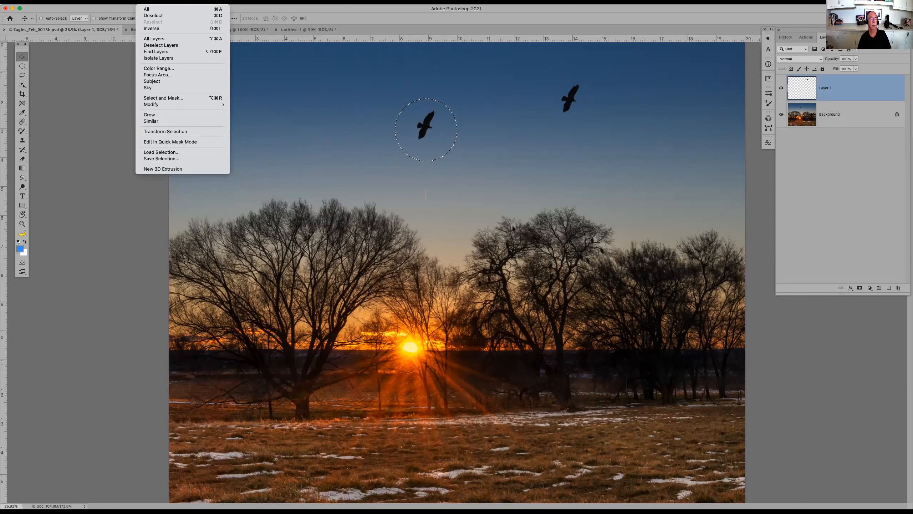
{"action": "mouse_move", "coordinate": [166, 105]}
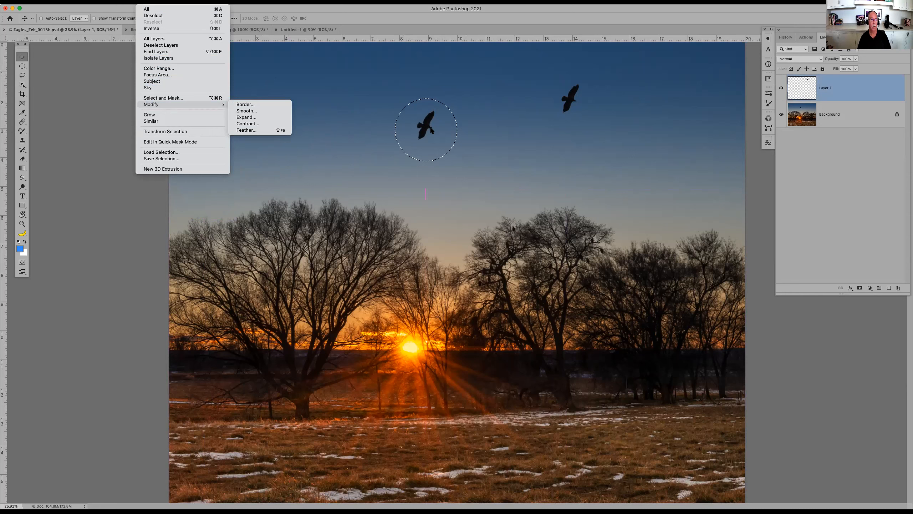
{"action": "left_click", "coordinate": [432, 130]}
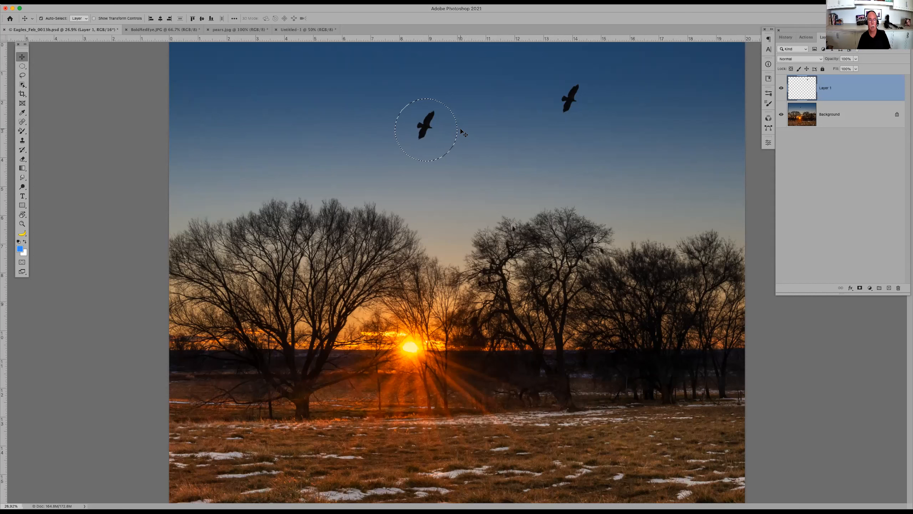
Deselect the circular selection and delete Layer 1 with the duplicate bird
{"action": "key", "text": "super+d"}
{"action": "left_click_drag", "start_coordinate": [806, 83], "coordinate": [900, 287]}
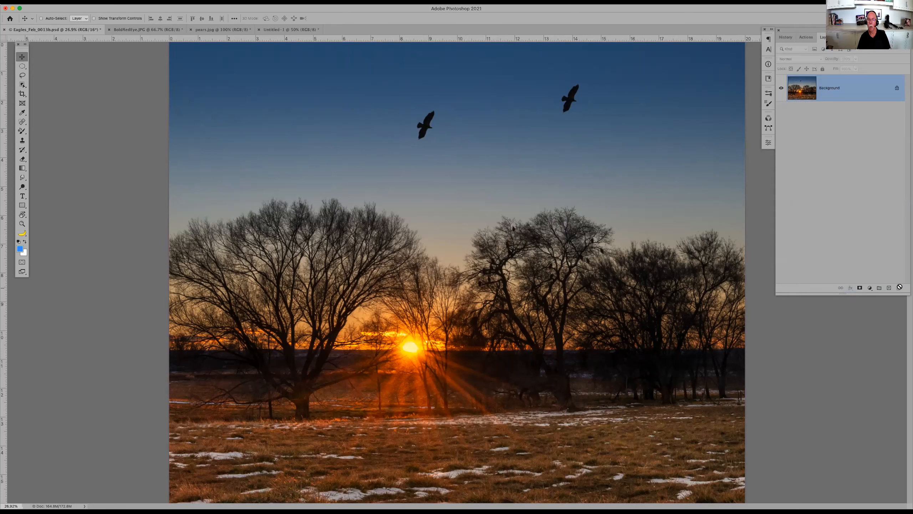
Select the remaining bird up close with the Object Selection tool in Lasso mode
{"action": "key", "text": "z"}
{"action": "left_click_drag", "start_coordinate": [396, 94], "coordinate": [460, 168]}
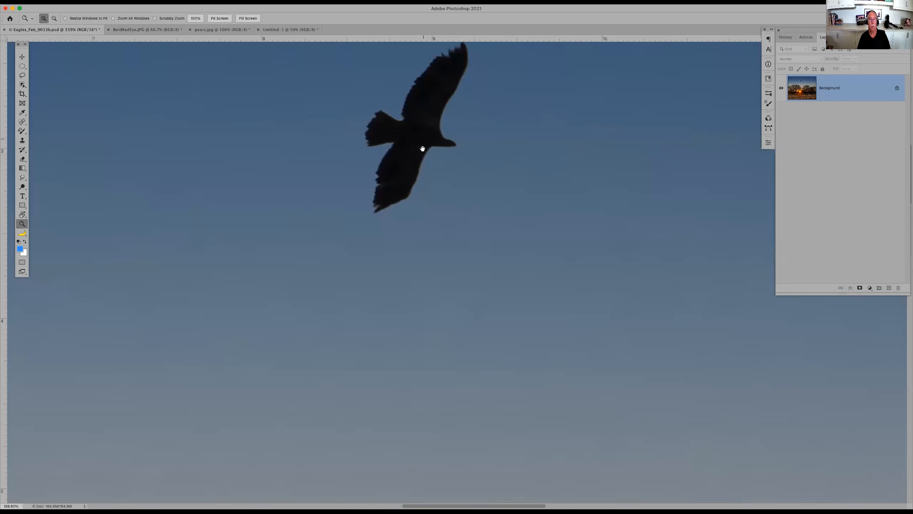
{"action": "scroll", "coordinate": [420, 149], "scroll_direction": "up", "scroll_amount": 5}
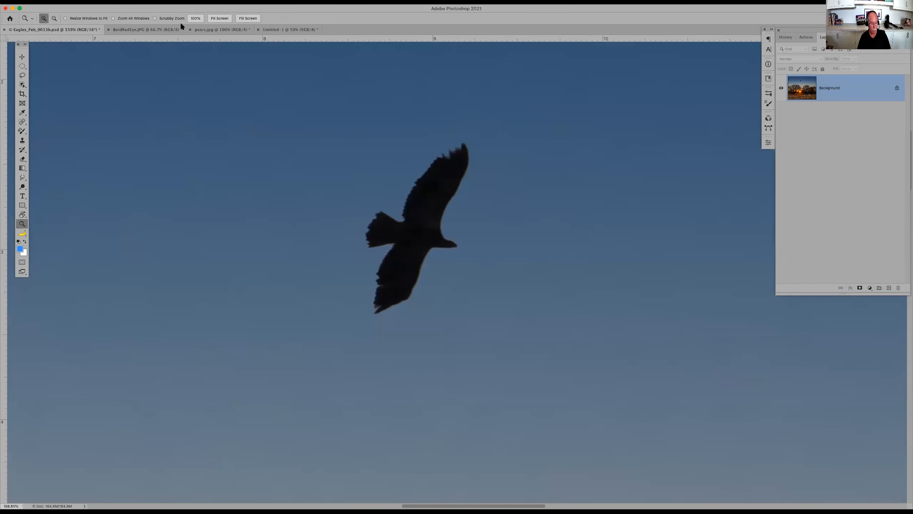
{"action": "key", "text": "w"}
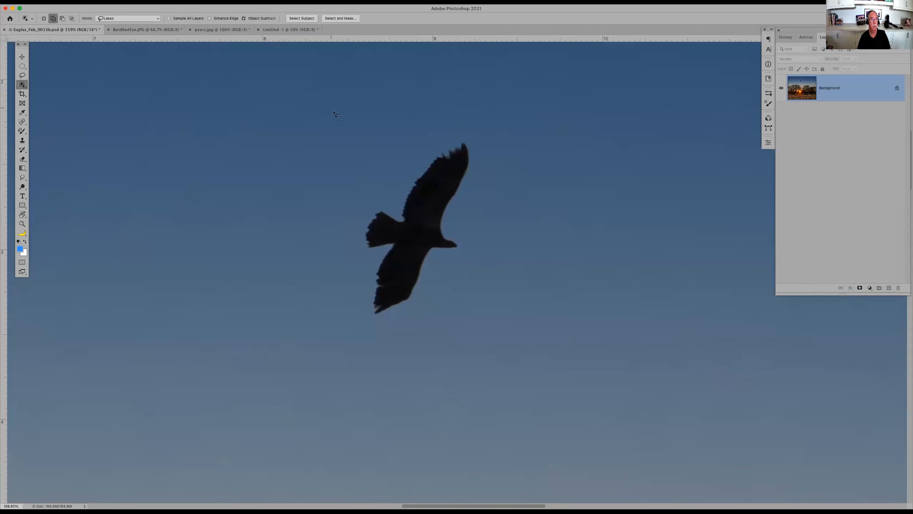
{"action": "mouse_move", "coordinate": [334, 155]}
{"action": "left_mouse_down"}
{"action": "mouse_move", "coordinate": [334, 281]}
{"action": "mouse_move", "coordinate": [353, 310]}
{"action": "mouse_move", "coordinate": [386, 329]}
{"action": "mouse_move", "coordinate": [464, 302]}
{"action": "mouse_move", "coordinate": [500, 233]}
{"action": "mouse_move", "coordinate": [492, 158]}
{"action": "mouse_move", "coordinate": [479, 128]}
{"action": "mouse_move", "coordinate": [391, 118]}
{"action": "left_mouse_up"}
Refine the feathered edge of the bird's upper wing with an enlarged Refine Edge brush in Select and Mask, and inspect the wing tip
{"action": "left_click", "coordinate": [337, 18]}
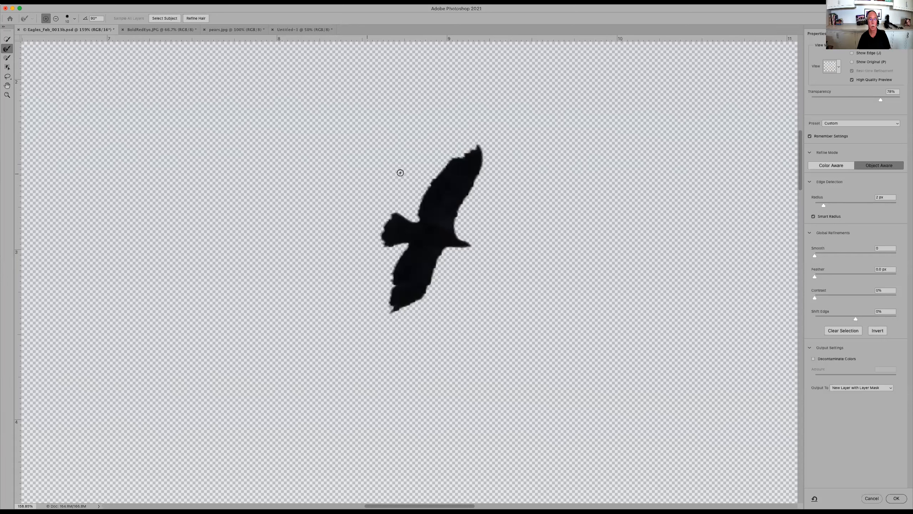
{"action": "key", "text": "bracketright"}
{"action": "key", "text": "bracketright"}
{"action": "key", "text": "bracketright"}
{"action": "mouse_move", "coordinate": [474, 148]}
{"action": "left_mouse_down"}
{"action": "mouse_move", "coordinate": [444, 167]}
{"action": "mouse_move", "coordinate": [418, 218]}
{"action": "mouse_move", "coordinate": [427, 224]}
{"action": "left_mouse_up"}
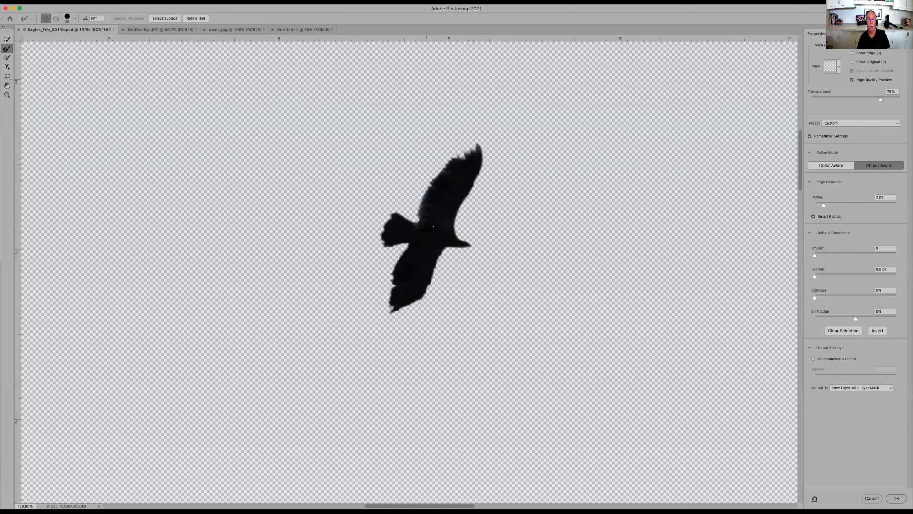
{"action": "key", "text": "z"}
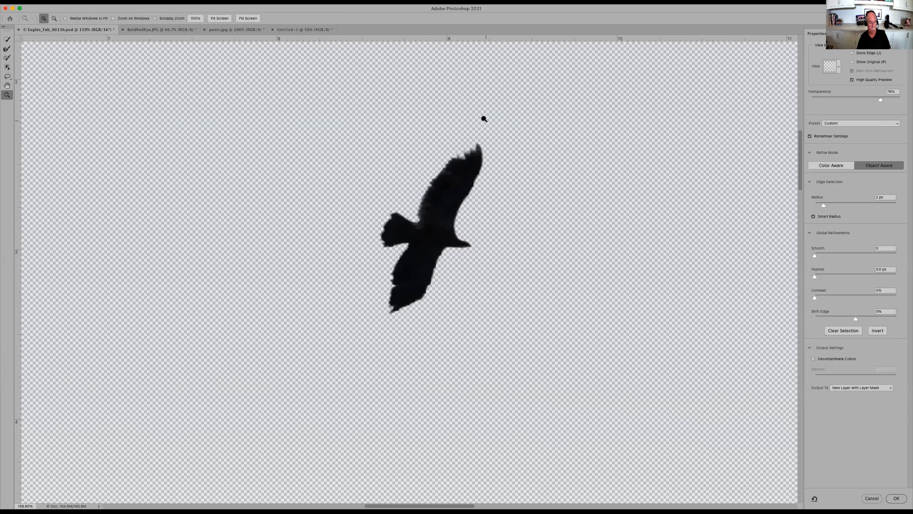
{"action": "left_click_drag", "start_coordinate": [424, 121], "coordinate": [496, 215]}
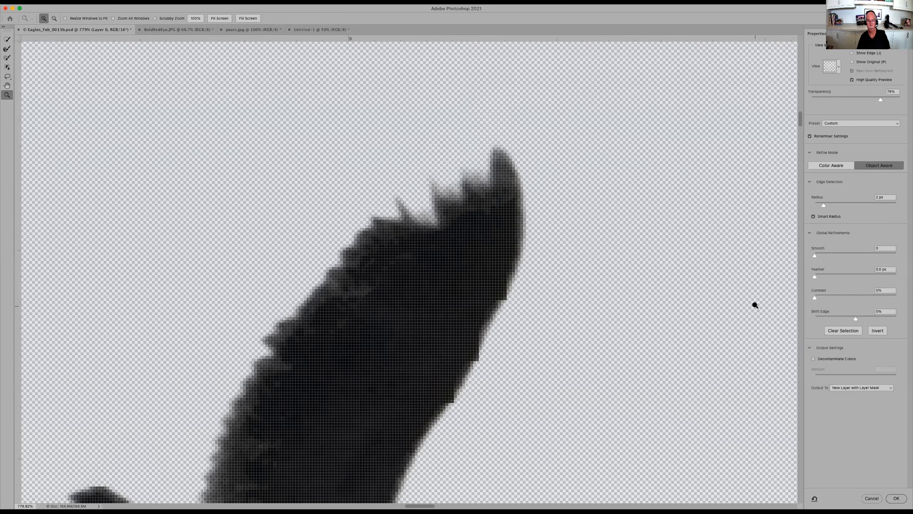
{"action": "key", "text": "Return"}
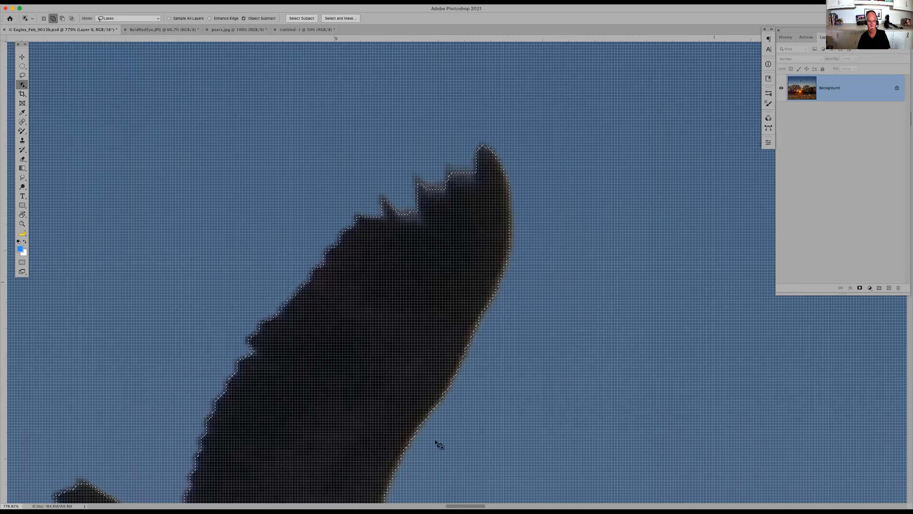
Inspect the selection outline along the wing, fit the whole photo in view, and deselect the bird
{"action": "scroll", "coordinate": [378, 290], "scroll_direction": "down", "scroll_amount": 3}
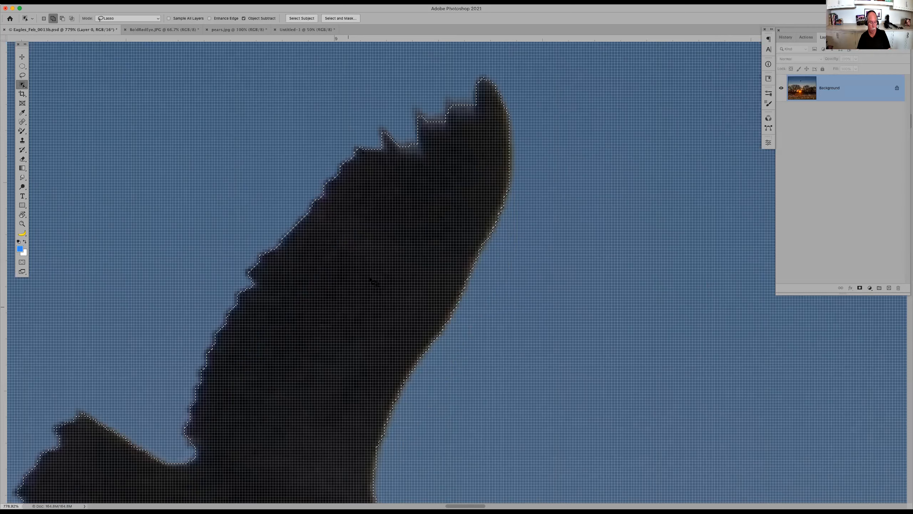
{"action": "key", "text": "super+0"}
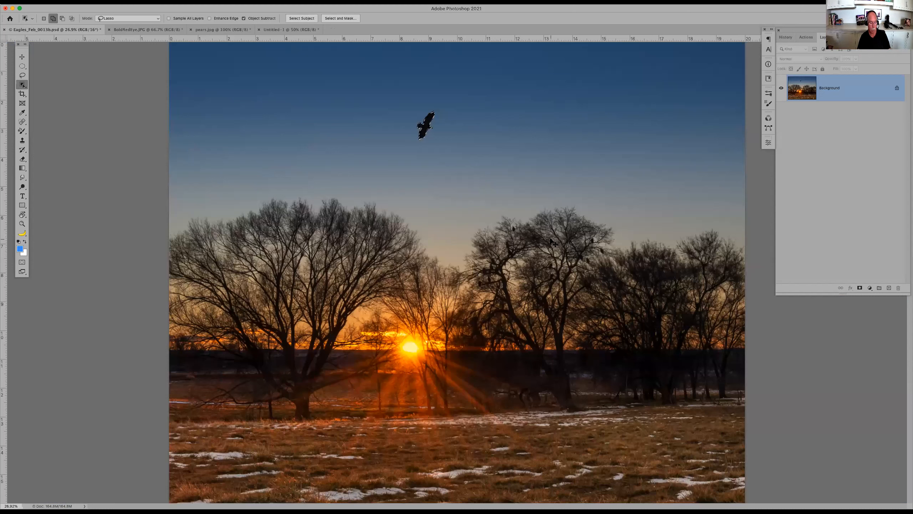
{"action": "key", "text": "super+d"}
Draw a freehand Lasso selection about 3.6 in wide around the bird
{"action": "left_click", "coordinate": [22, 75]}
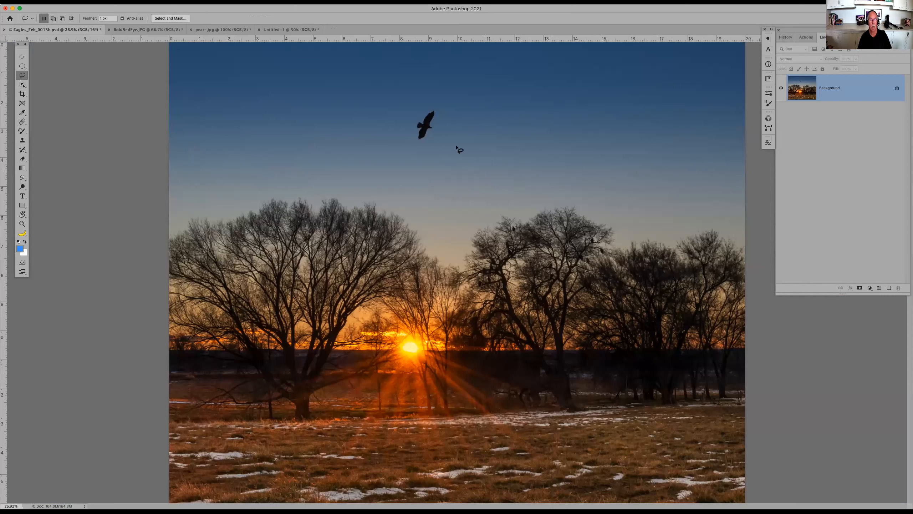
{"action": "mouse_move", "coordinate": [433, 104]}
{"action": "left_mouse_down"}
{"action": "mouse_move", "coordinate": [383, 130]}
{"action": "mouse_move", "coordinate": [454, 176]}
{"action": "mouse_move", "coordinate": [439, 95]}
{"action": "left_mouse_up"}
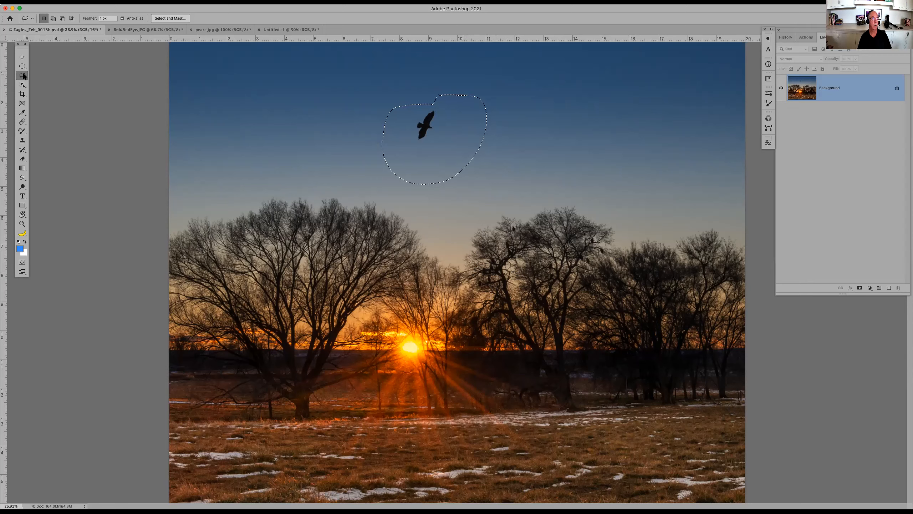
Cycle from the Object Selection tool through Quick Selection to Magic Wand, and return to the Lasso tool
{"action": "key", "text": "w"}
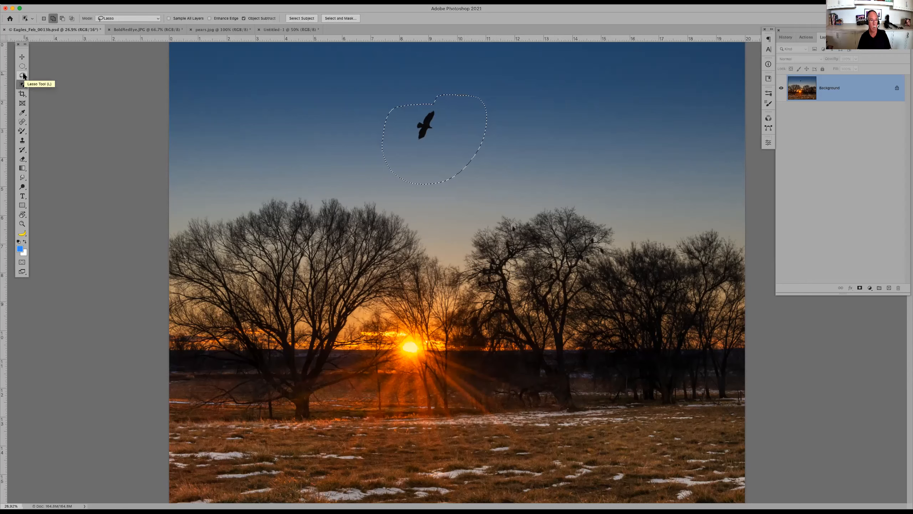
{"action": "key", "text": "shift+w"}
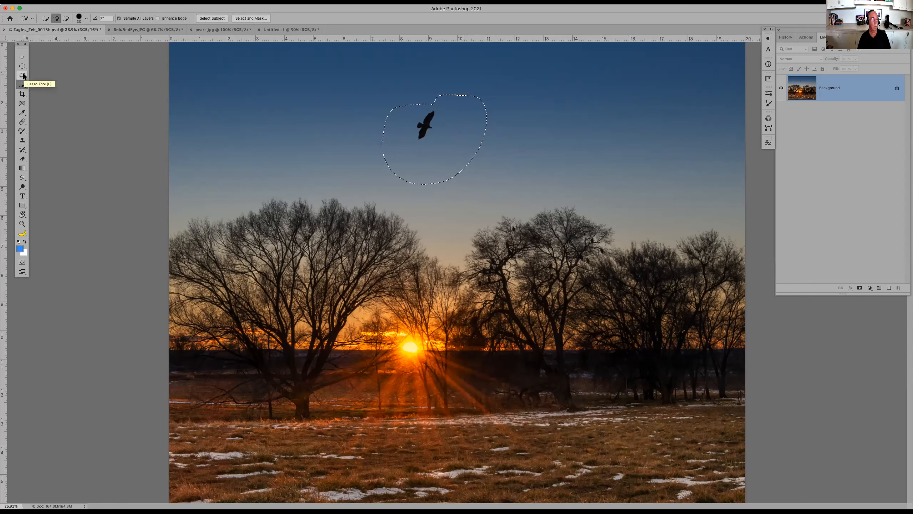
{"action": "key", "text": "shift+w"}
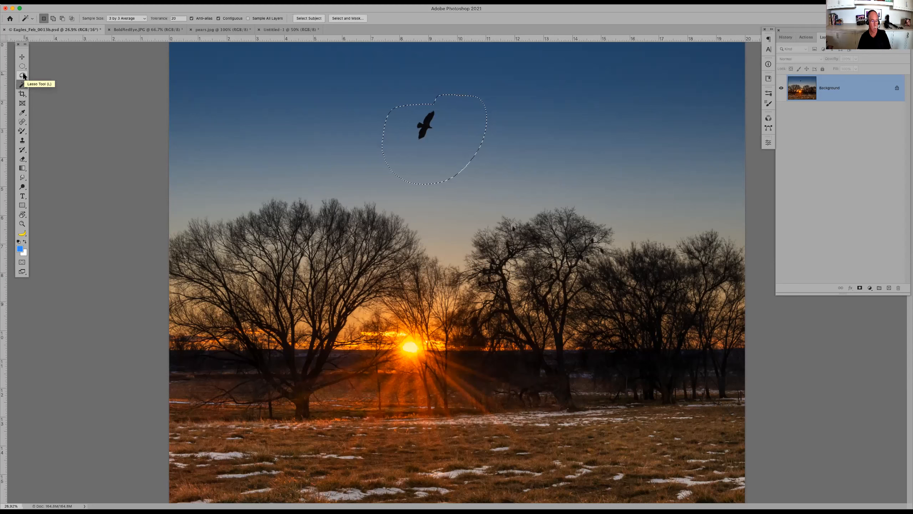
{"action": "key", "text": "l"}
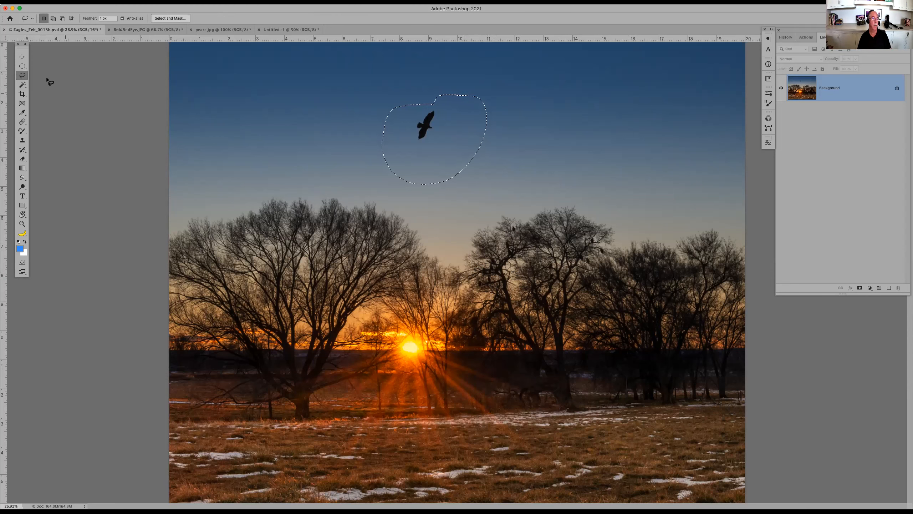
Switch to the Elliptical Marquee and on to the Magic Wand tool, and view the other tools in its group
{"action": "left_click", "coordinate": [21, 67]}
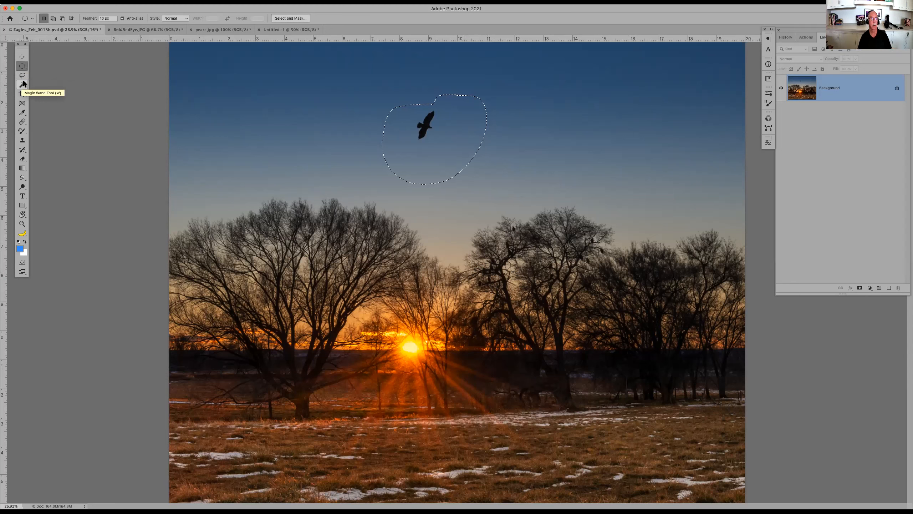
{"action": "left_click", "coordinate": [23, 84]}
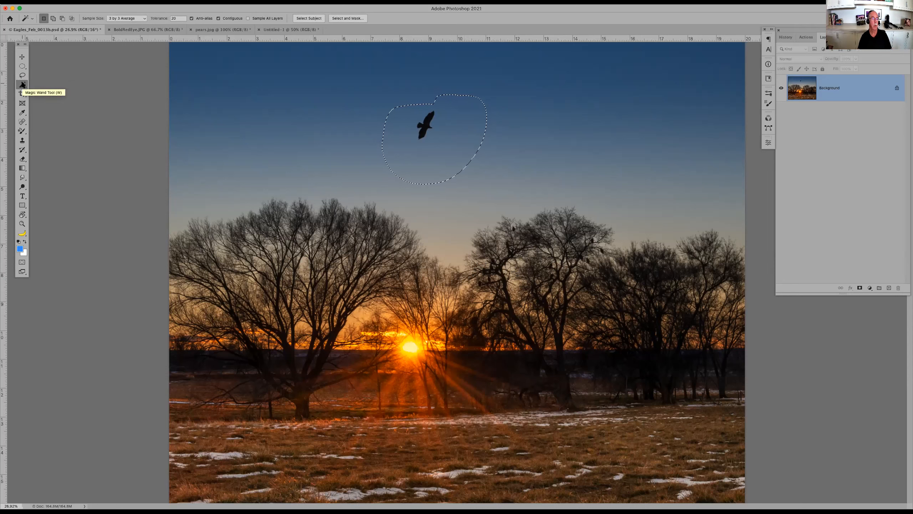
{"action": "left_click", "coordinate": [22, 84]}
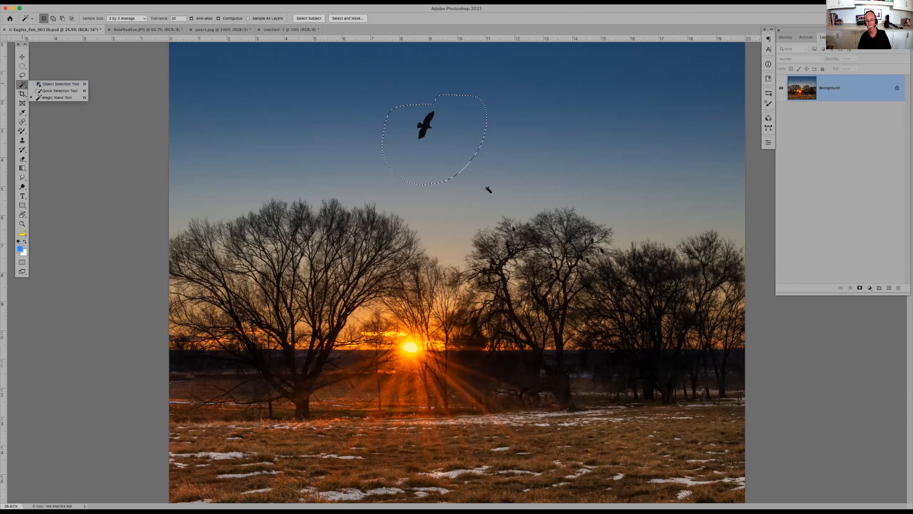
{"action": "left_click", "coordinate": [478, 170]}
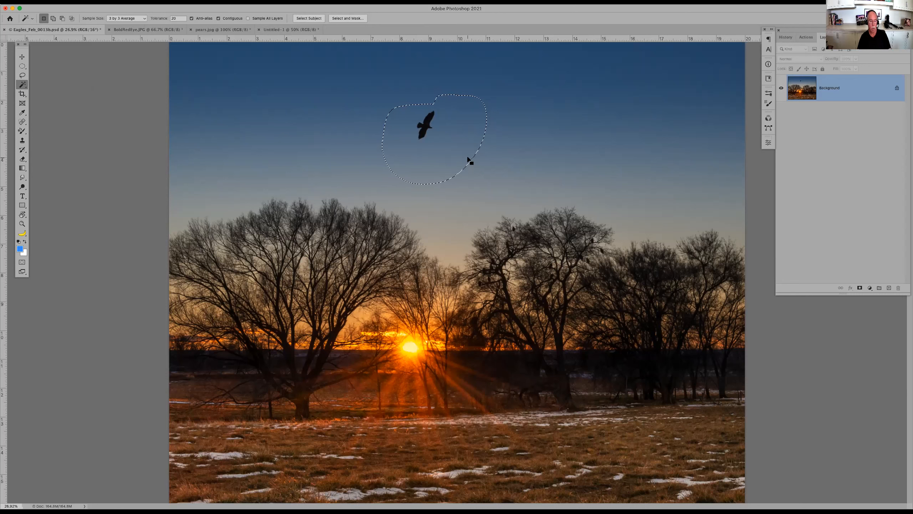
Replace the lasso selection with an automatic subject selection, inspect the bird's outline up close, and return to the Magic Wand tool
{"action": "key", "text": "super+d"}
{"action": "left_click", "coordinate": [314, 17]}
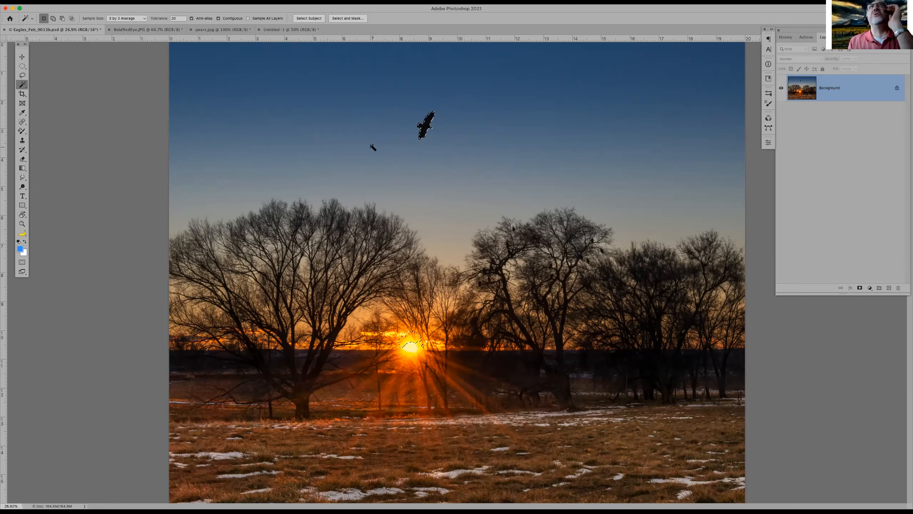
{"action": "key", "text": "z"}
{"action": "left_click", "coordinate": [428, 125]}
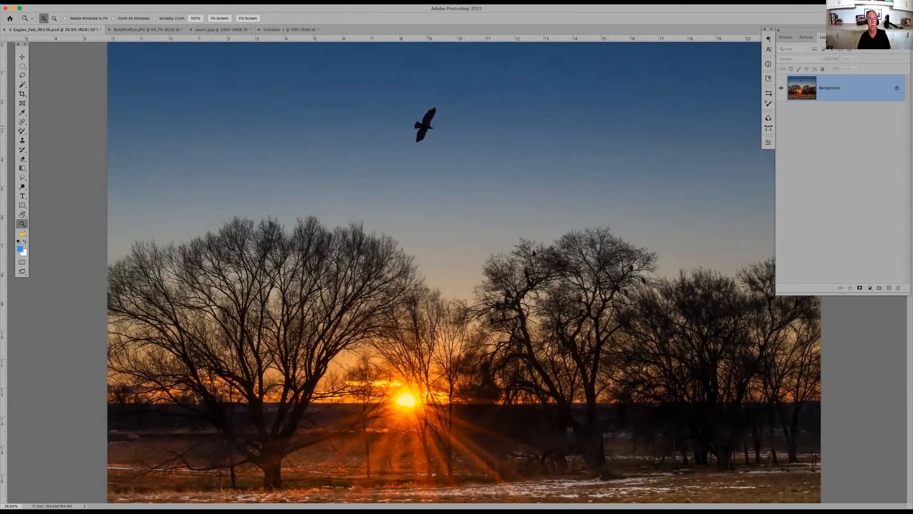
{"action": "left_click", "coordinate": [427, 127]}
{"action": "left_click_drag", "start_coordinate": [446, 127], "coordinate": [421, 300]}
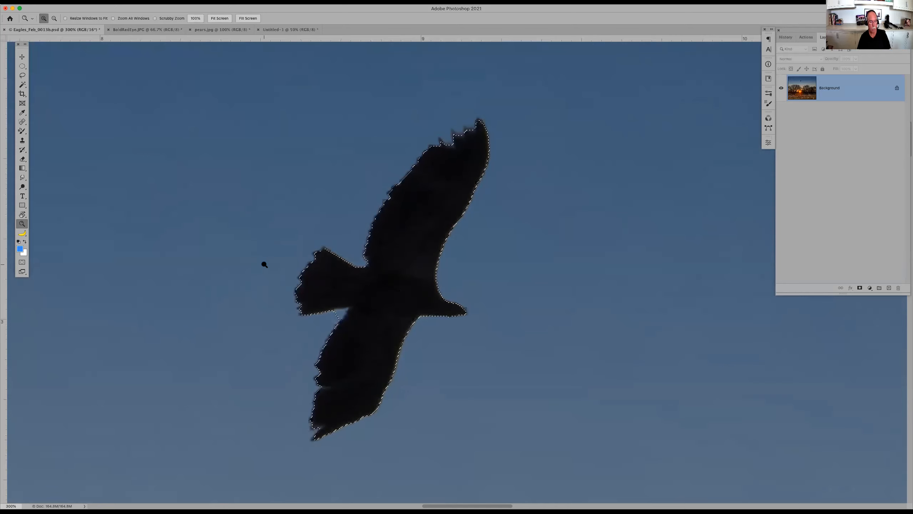
{"action": "key", "text": "w"}
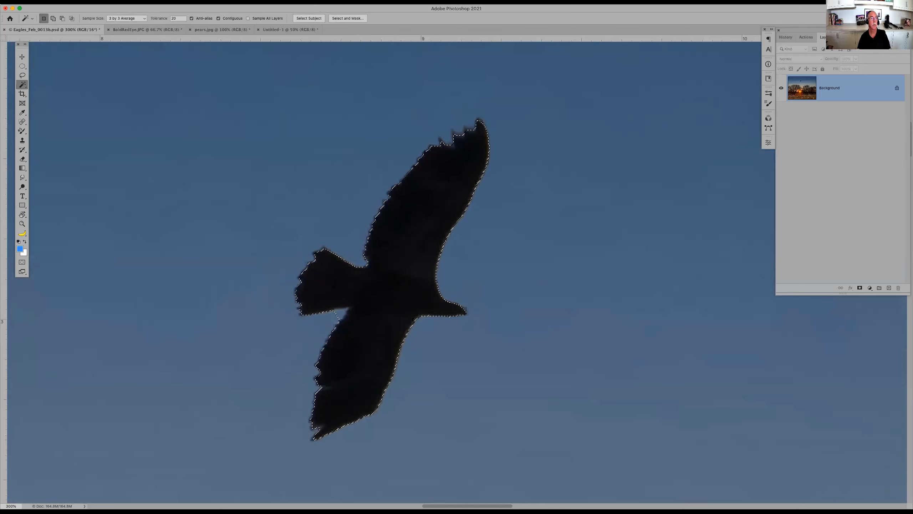
Try expanding the bird selection by 3 pixels, and undo the expansion
{"action": "left_click", "coordinate": [146, 2]}
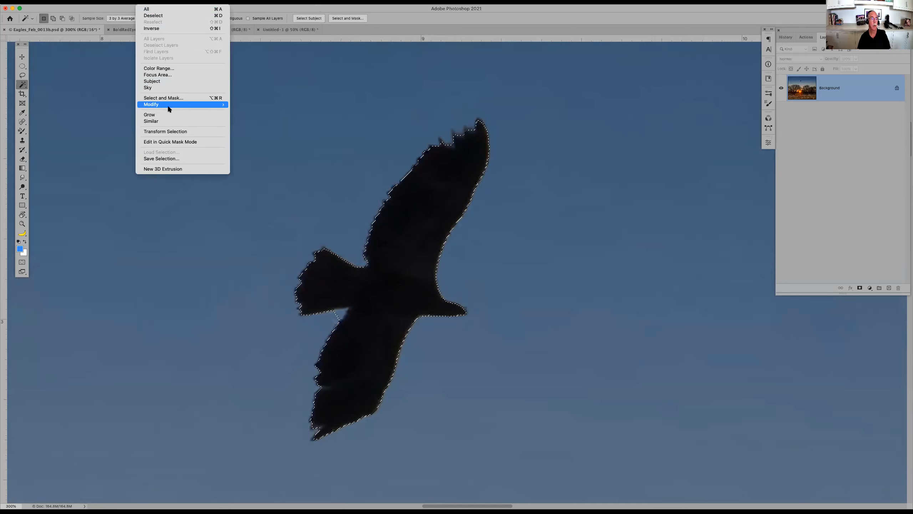
{"action": "mouse_move", "coordinate": [210, 105]}
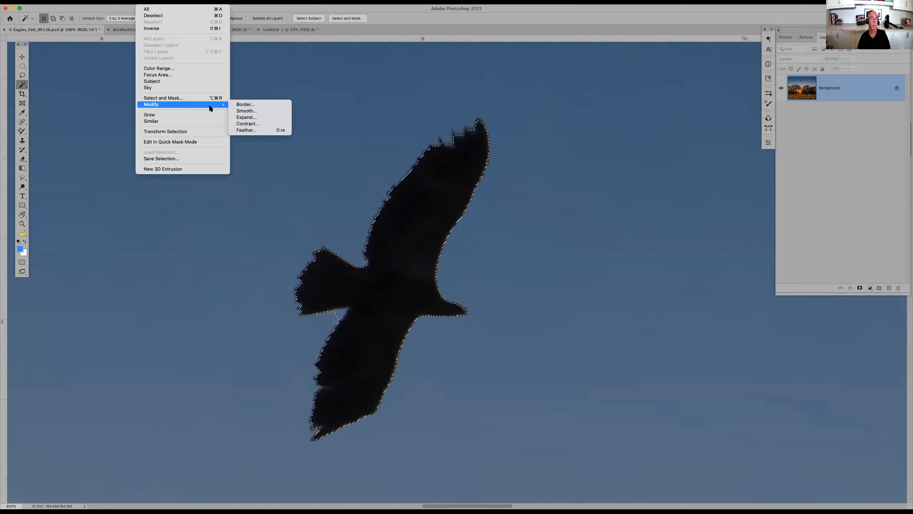
{"action": "left_click", "coordinate": [262, 120]}
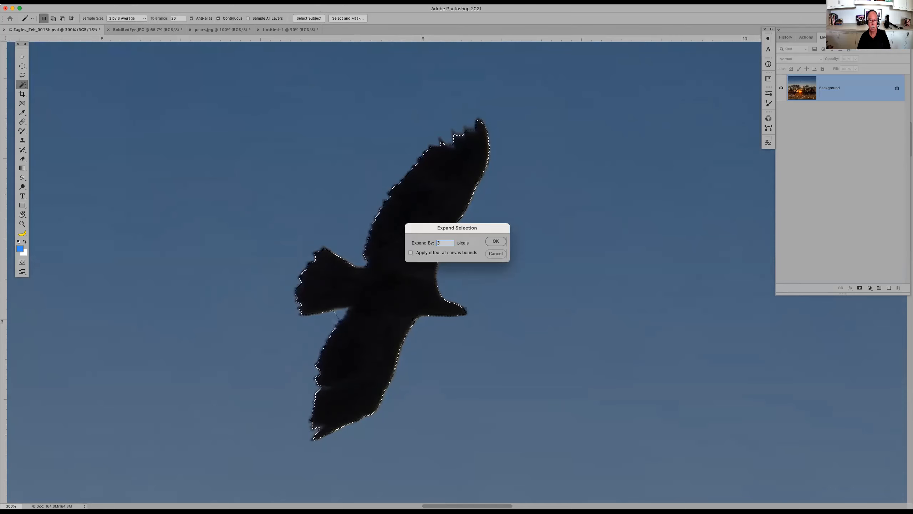
{"action": "type", "text": "3"}
{"action": "key", "text": "Return"}
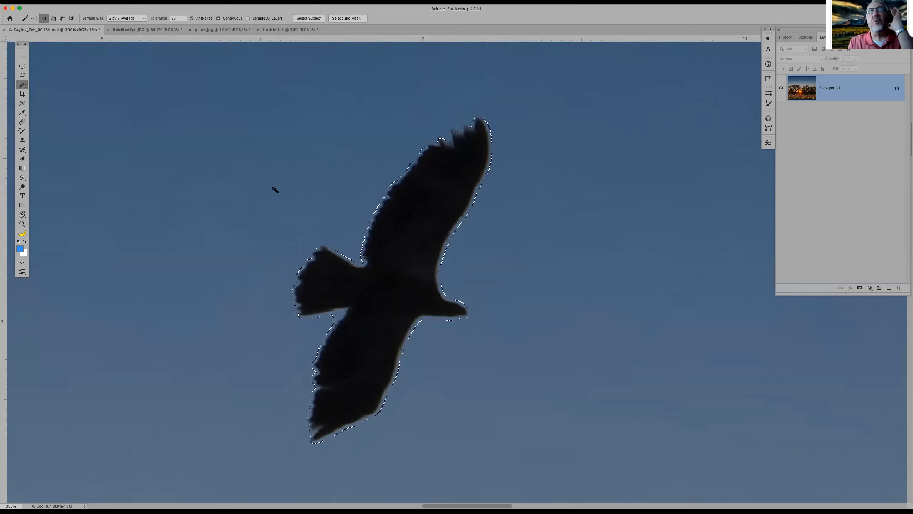
{"action": "key", "text": "Return"}
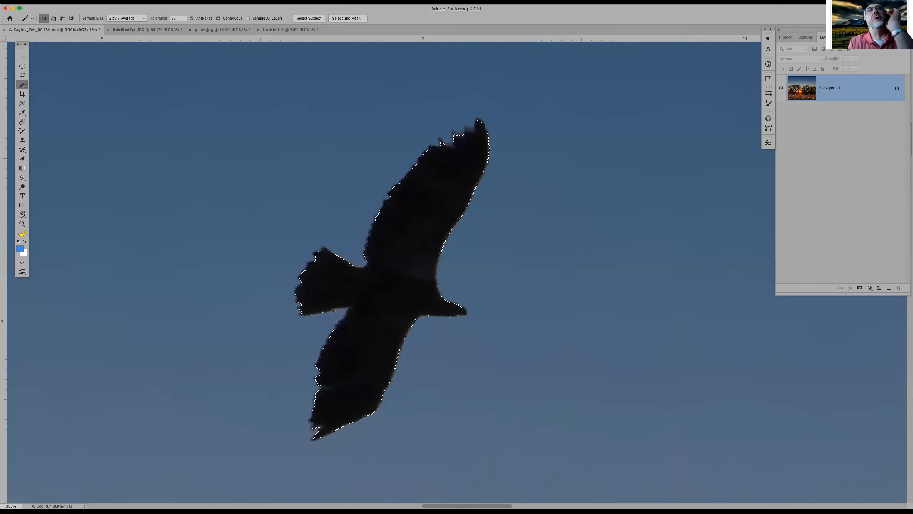
Try to expand the bird selection by .5 pixels, and expand it by 1 pixel instead
{"action": "left_click", "coordinate": [146, 1]}
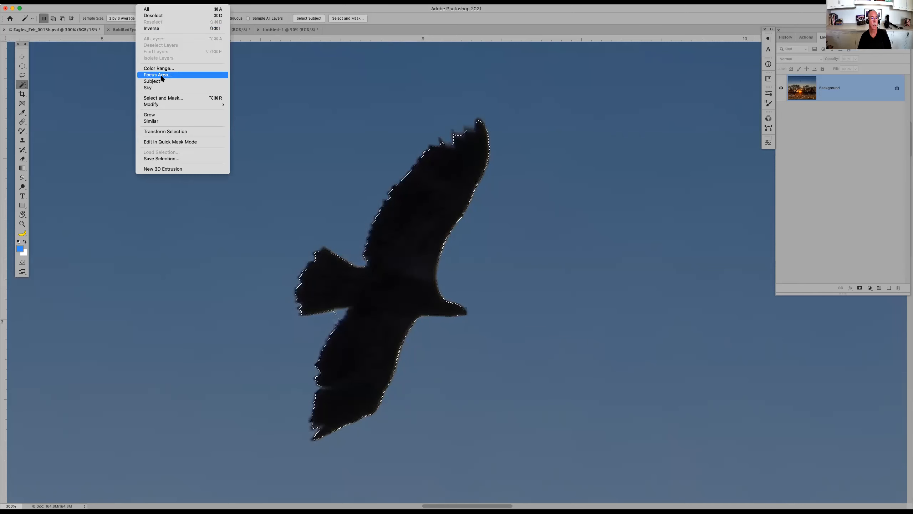
{"action": "mouse_move", "coordinate": [162, 105]}
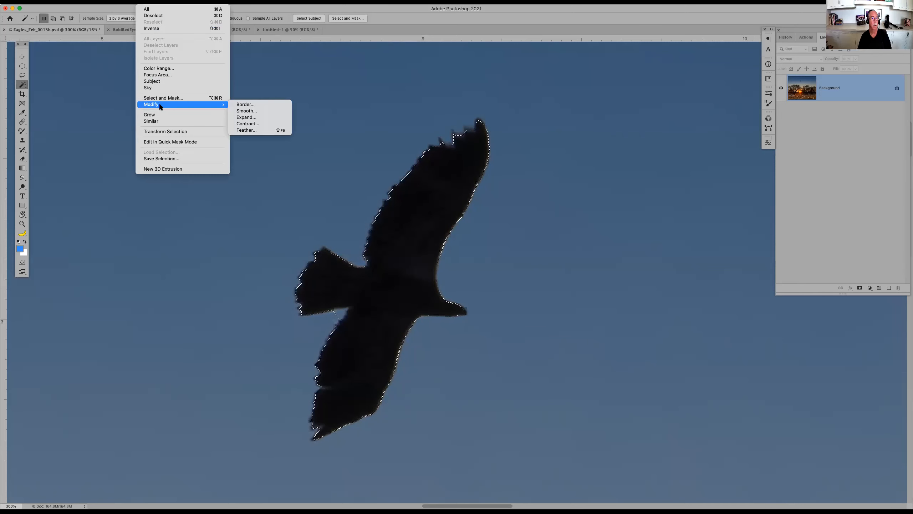
{"action": "left_click", "coordinate": [260, 117]}
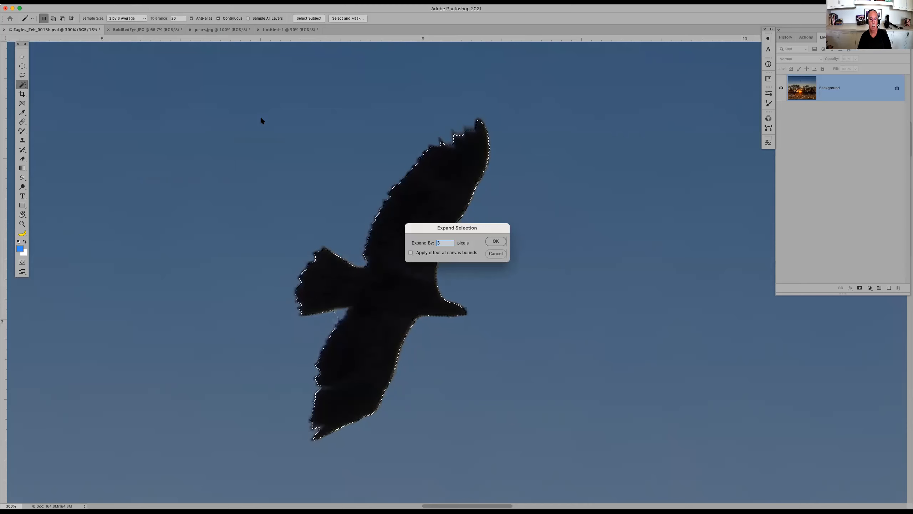
{"action": "type", "text": ".5"}
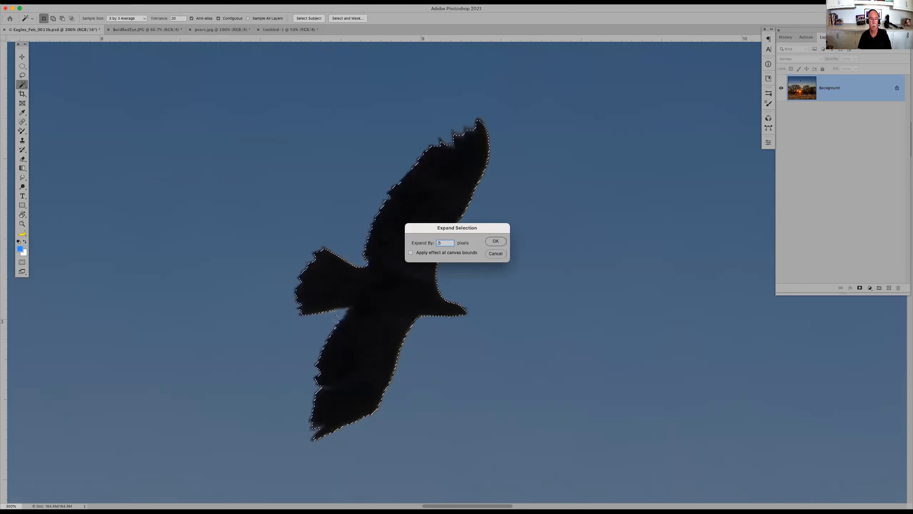
{"action": "key", "text": "Return"}
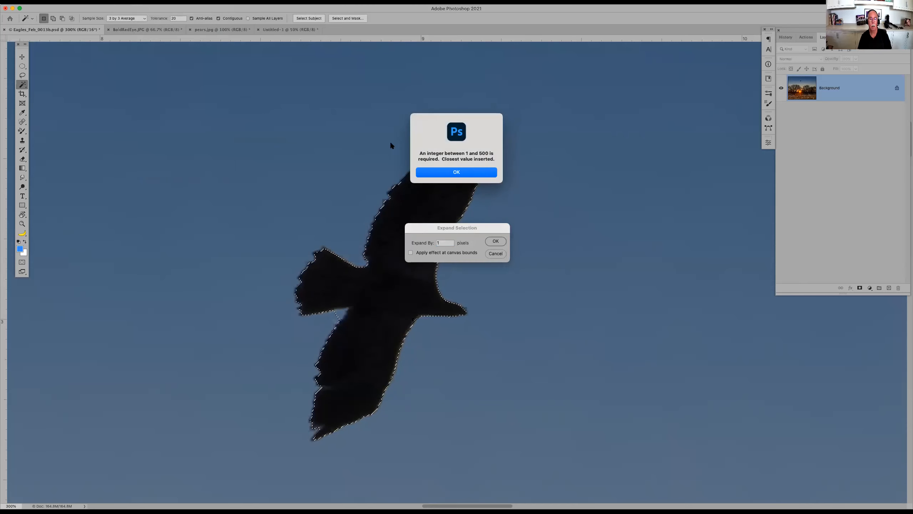
{"action": "left_click", "coordinate": [455, 173]}
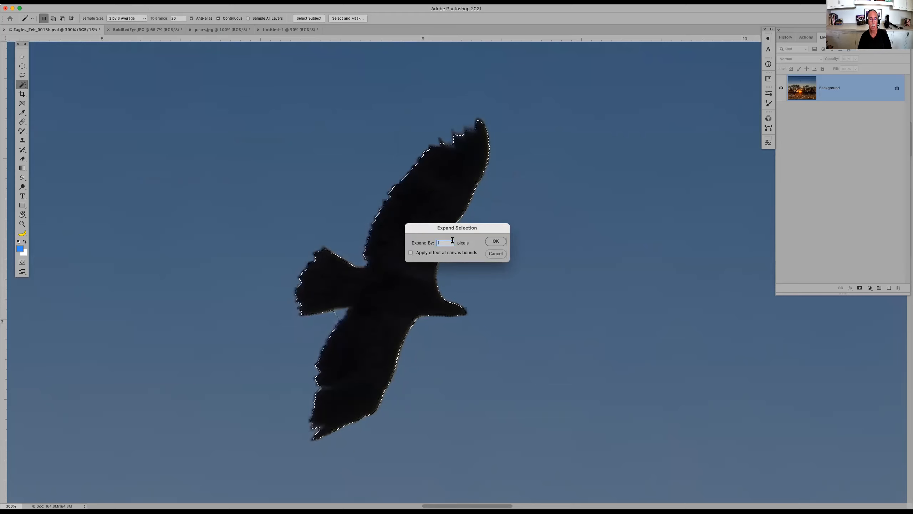
{"action": "key", "text": "Return"}
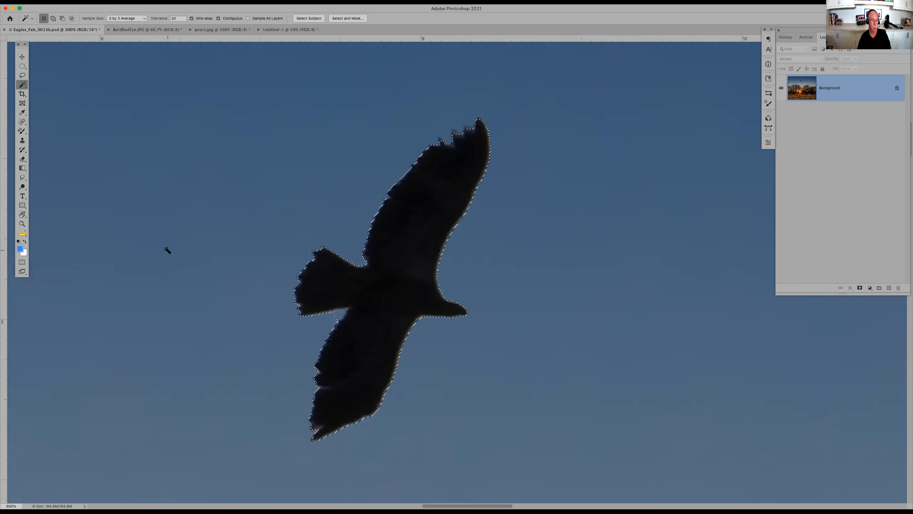
Check the bird selection in Quick Mask mode, return to standard mode, and deselect it
{"action": "key", "text": "q"}
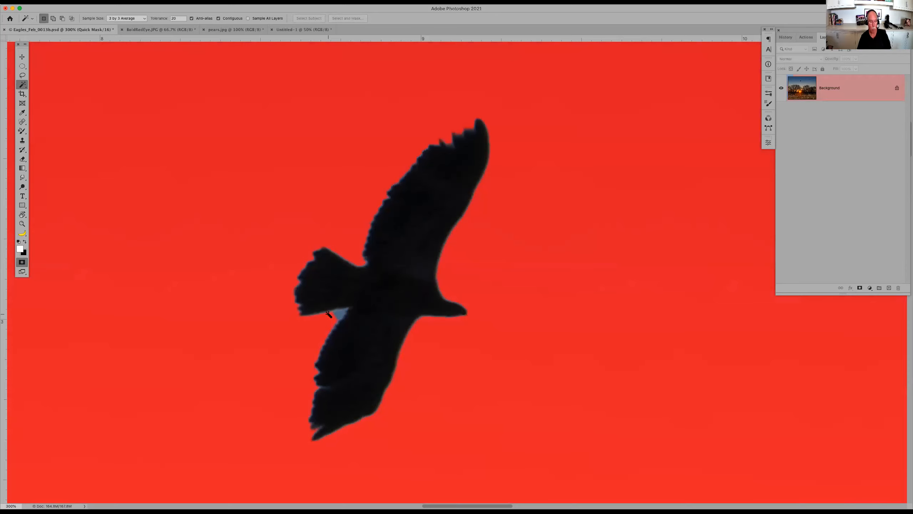
{"action": "key", "text": "q"}
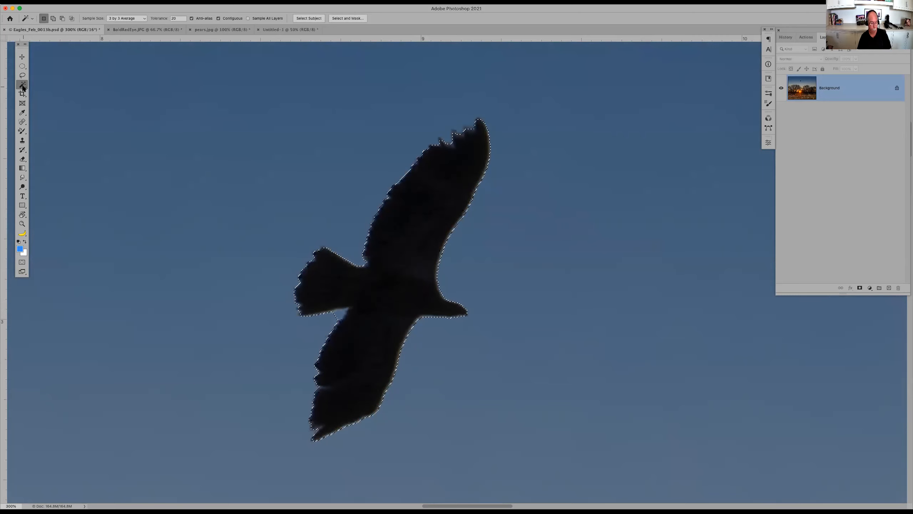
{"action": "key", "text": "super+d"}
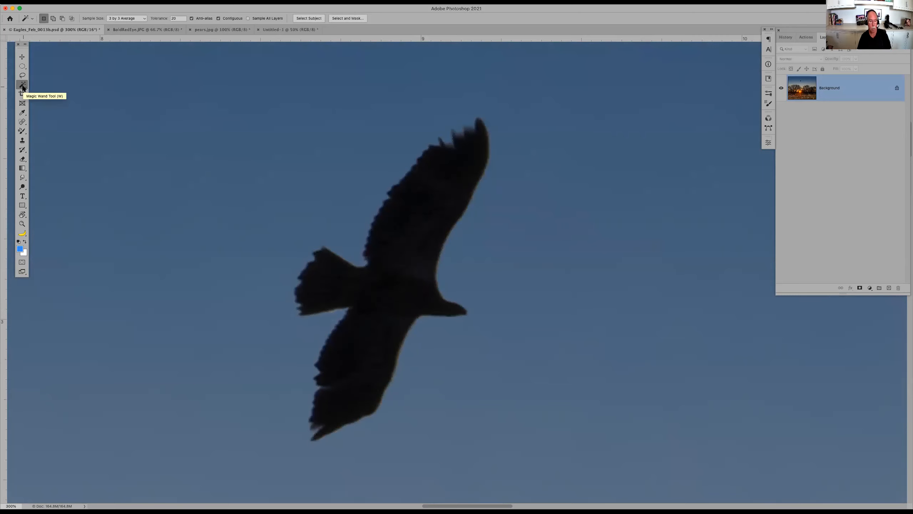
{"action": "key", "text": "super+0"}
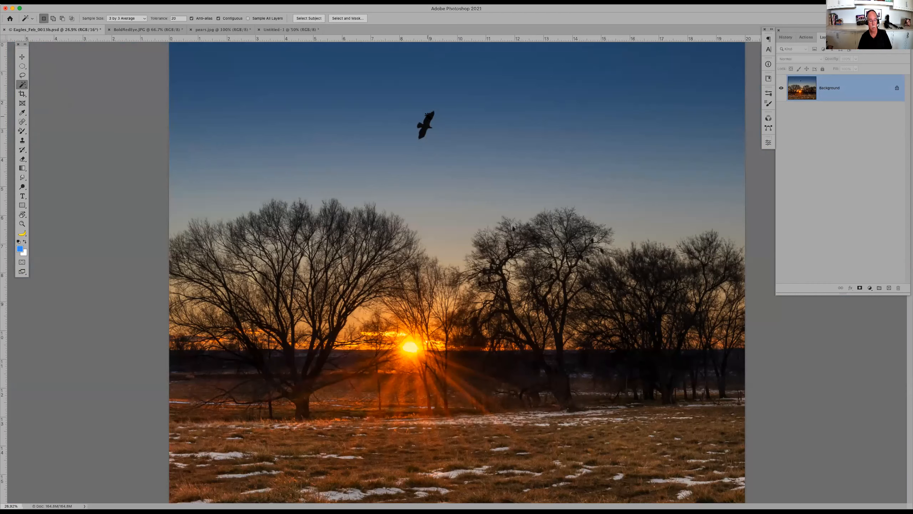
Select the bird by sampling its dark body with the Magic Wand tool
{"action": "key", "text": "z"}
{"action": "left_click_drag", "start_coordinate": [398, 94], "coordinate": [467, 171]}
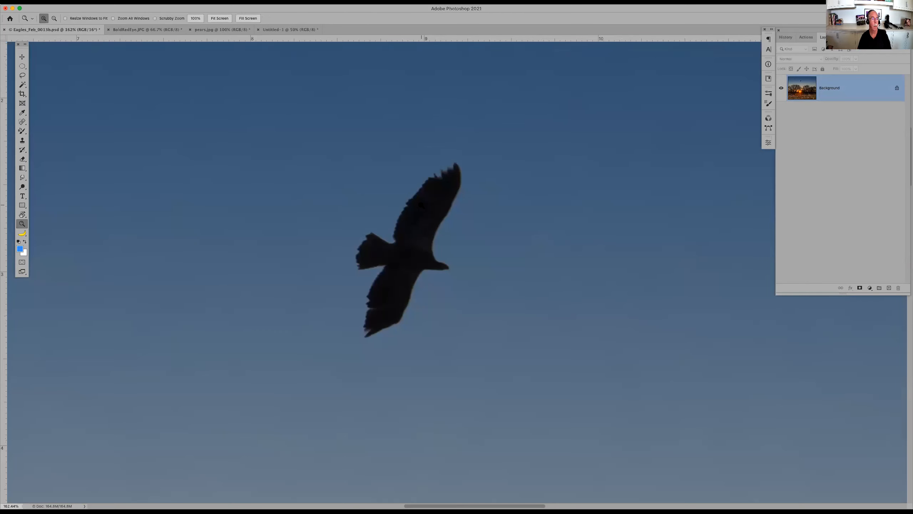
{"action": "key", "text": "w"}
{"action": "left_click", "coordinate": [422, 220]}
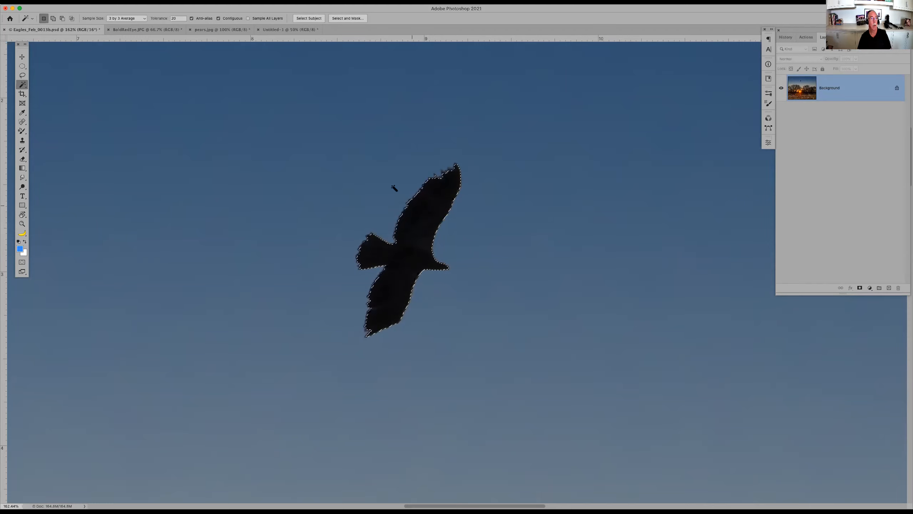
Set the Magic Wand sample size to 5 by 5 Average and reselect the bird
{"action": "left_click", "coordinate": [122, 18]}
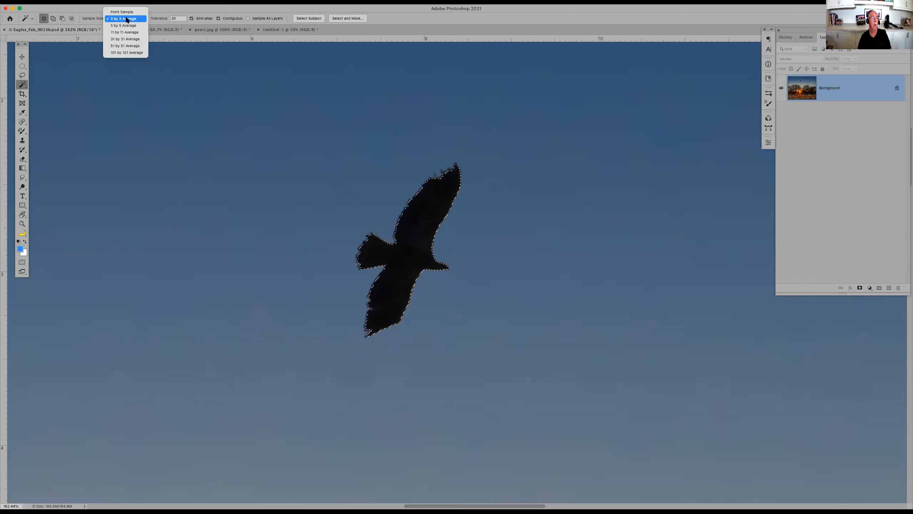
{"action": "left_click", "coordinate": [126, 26]}
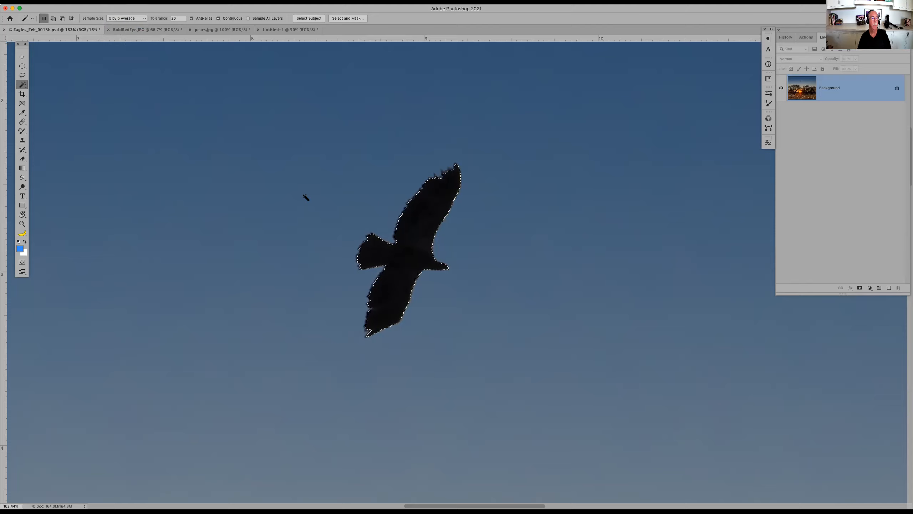
{"action": "key", "text": "super+d"}
{"action": "left_click", "coordinate": [418, 234]}
Deselect the bird and use the Magic Wand to select the sky band beside it, then the upper sky instead
{"action": "left_click", "coordinate": [158, 20]}
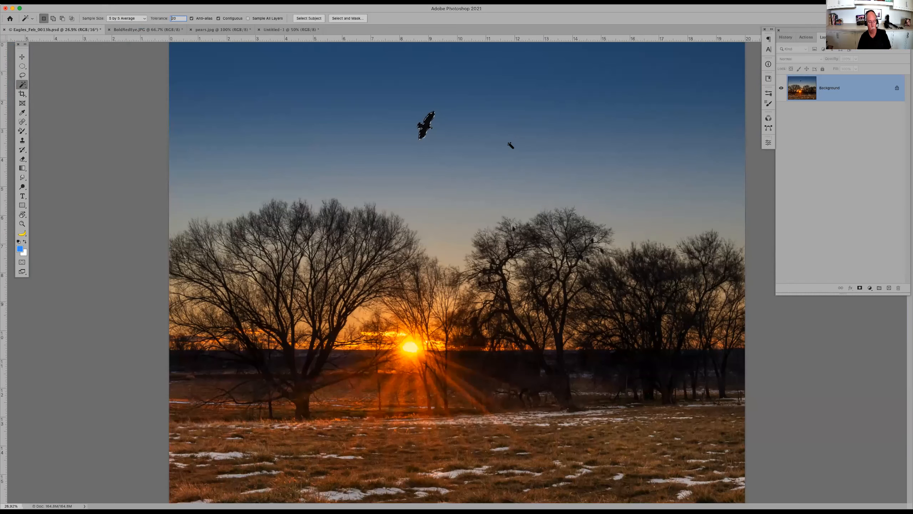
{"action": "key", "text": "super+d"}
{"action": "left_click", "coordinate": [493, 149]}
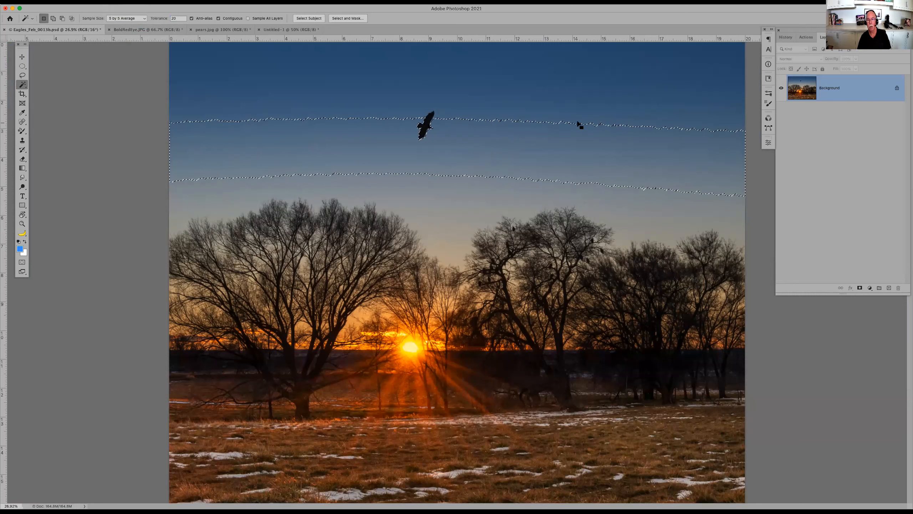
{"action": "left_click", "coordinate": [222, 69]}
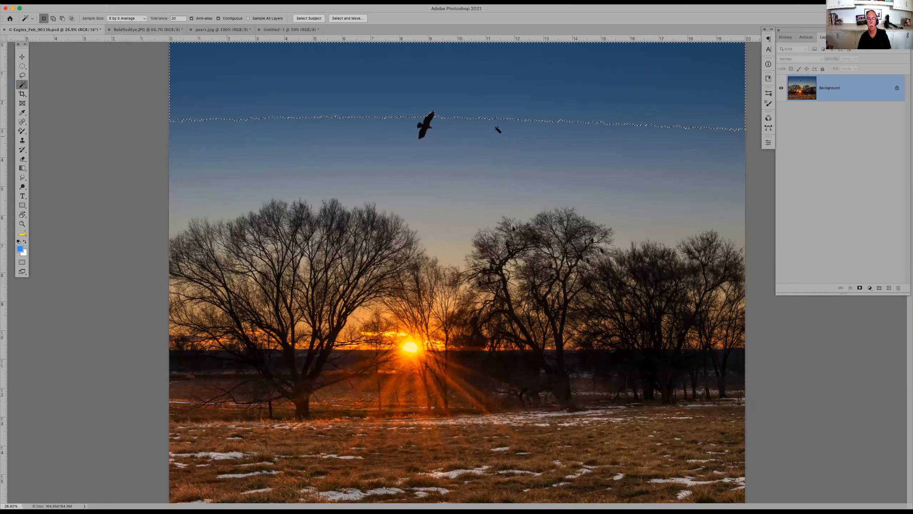
Set the Magic Wand tolerance to 5 and sample the sky below, beside and above the bird's level
{"action": "double_click", "coordinate": [177, 19]}
{"action": "type", "text": "5"}
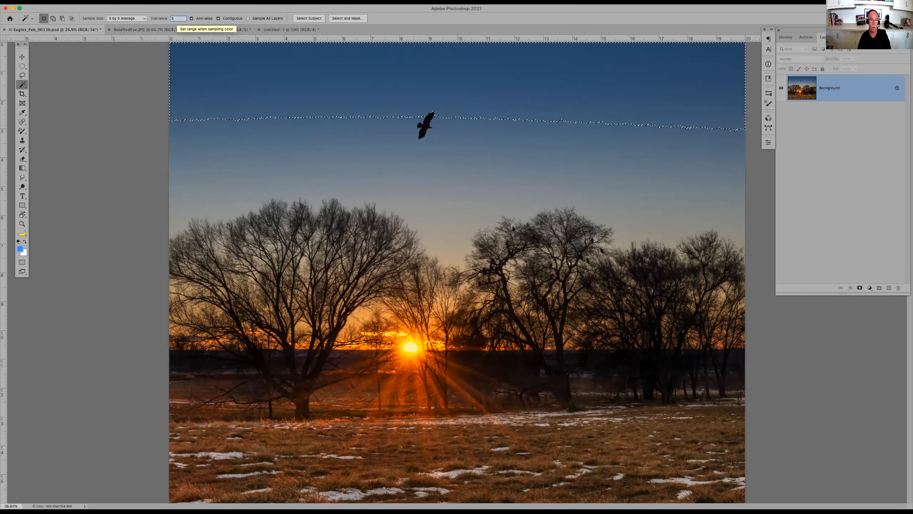
{"action": "left_click", "coordinate": [468, 142]}
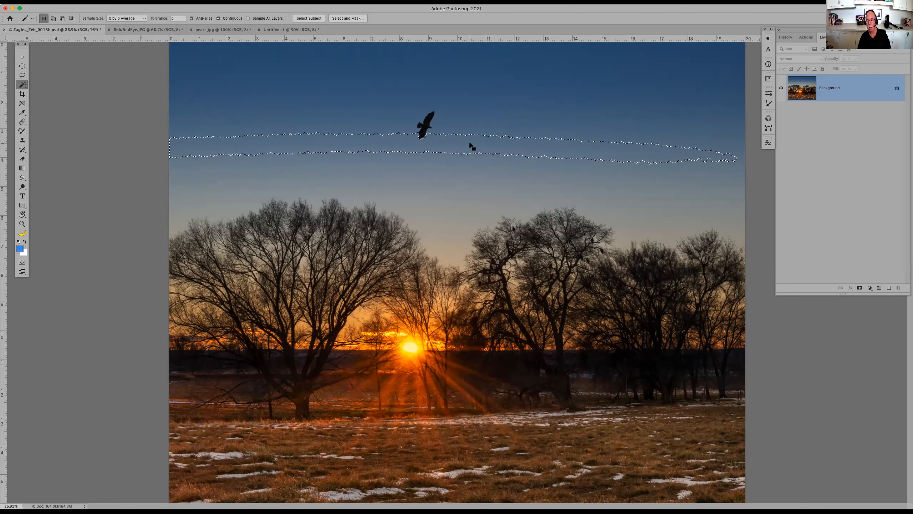
{"action": "left_click", "coordinate": [474, 119]}
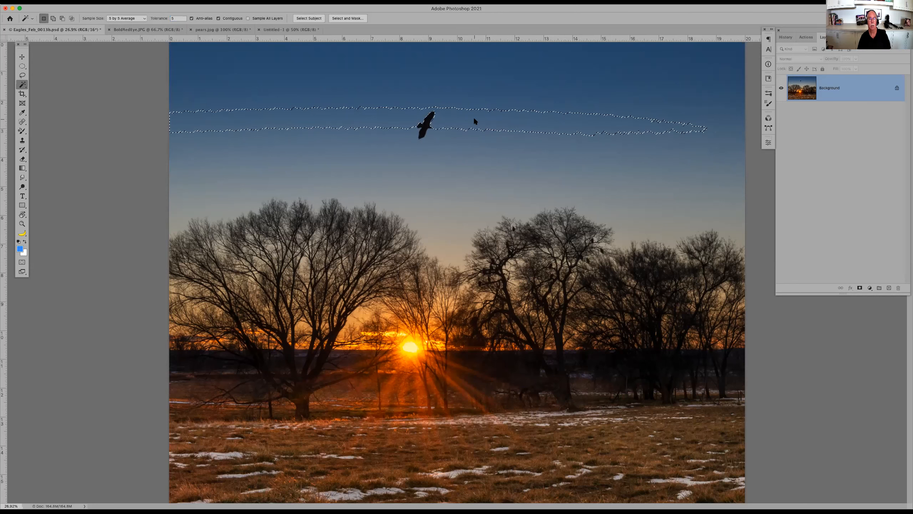
{"action": "left_click", "coordinate": [474, 79]}
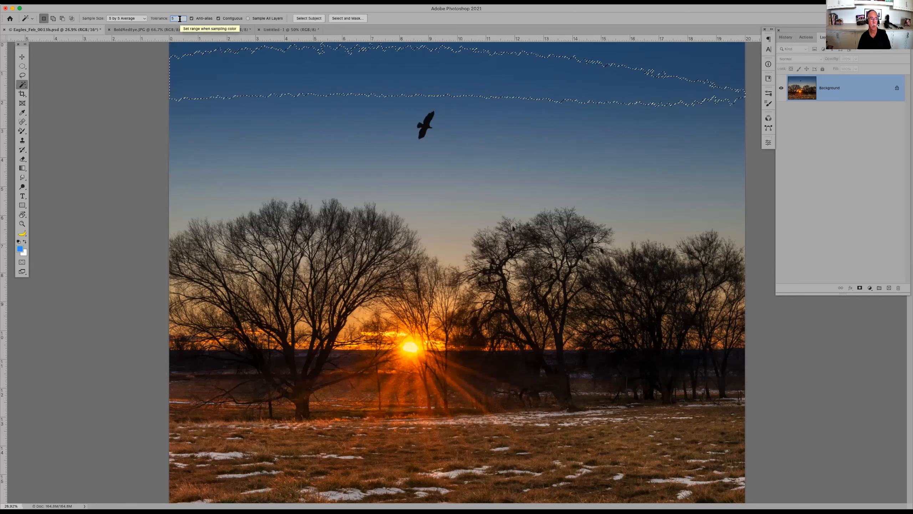
Set the Magic Wand tolerance to 1 and sample several spots in the sky on both sides of the bird
{"action": "type", "text": "1"}
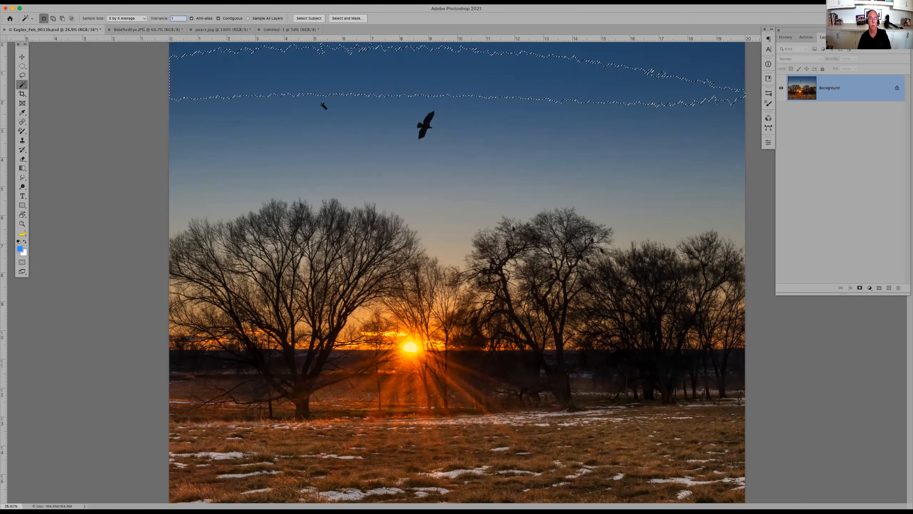
{"action": "left_click", "coordinate": [530, 139]}
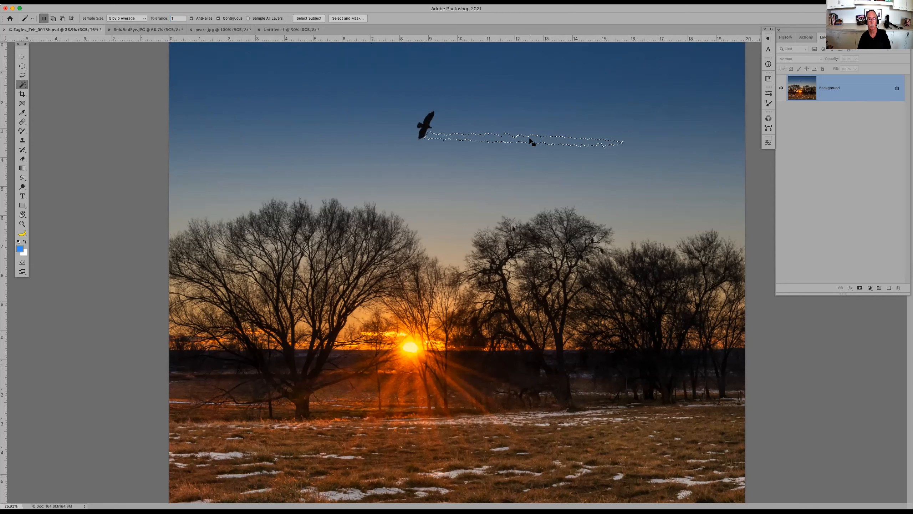
{"action": "left_click", "coordinate": [507, 114]}
{"action": "left_click", "coordinate": [302, 154]}
Set the Magic Wand tolerance to 45 and select the upper sky around the bird
{"action": "left_click", "coordinate": [179, 18]}
{"action": "type", "text": "45"}
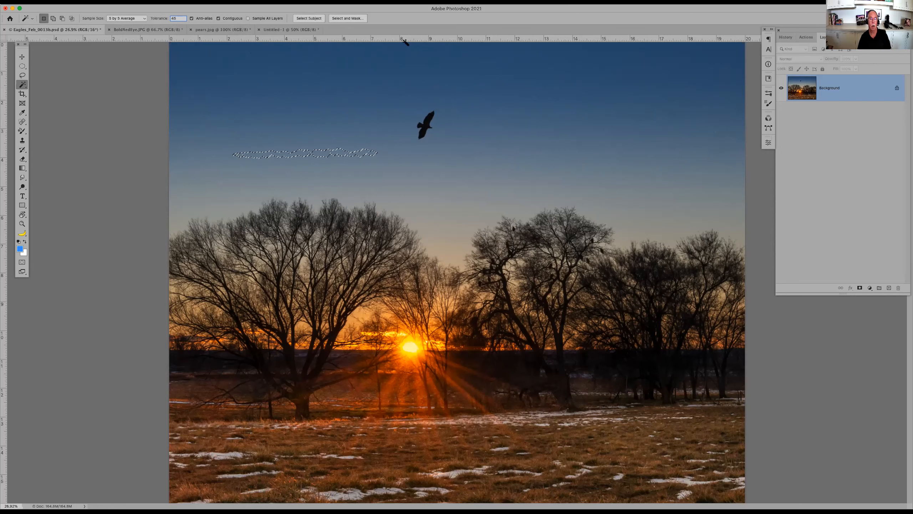
{"action": "left_click", "coordinate": [506, 88]}
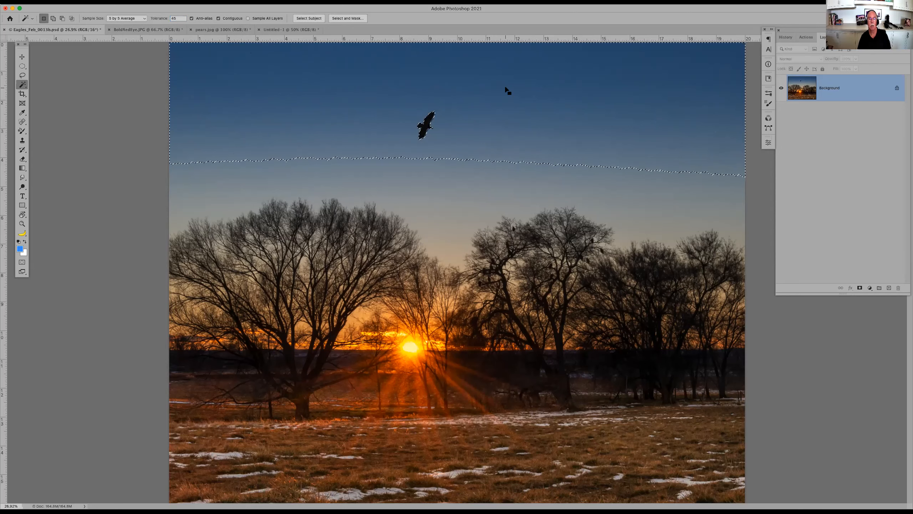
Add the lower sky to the selection, then set the Magic Wand tolerance to 80 and reselect the sky down to the treetops
{"action": "left_click", "coordinate": [449, 191], "text": "shift"}
{"action": "key", "text": "shift"}
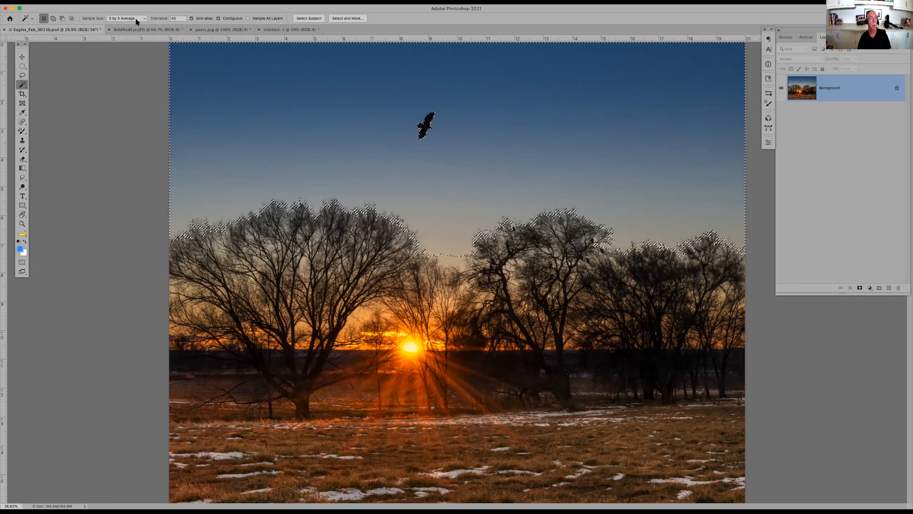
{"action": "double_click", "coordinate": [173, 18]}
{"action": "type", "text": "80"}
{"action": "key", "text": "Return"}
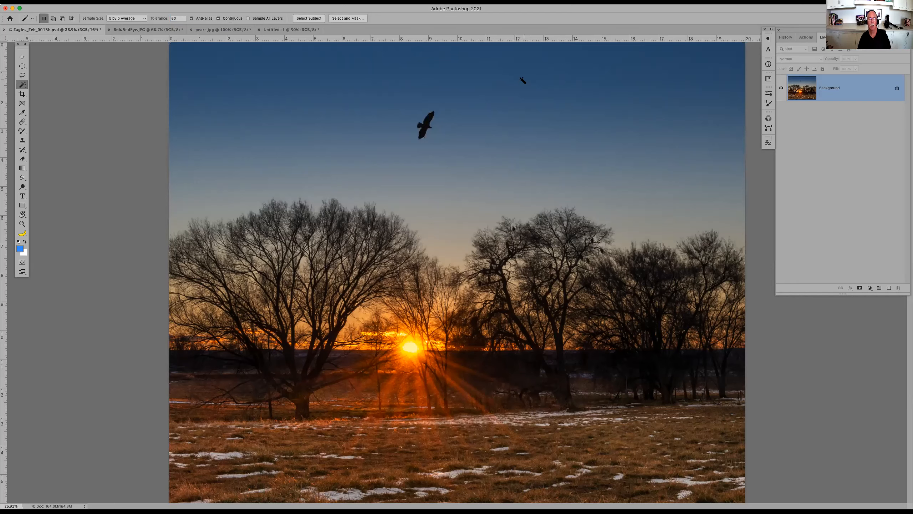
{"action": "left_click", "coordinate": [433, 220]}
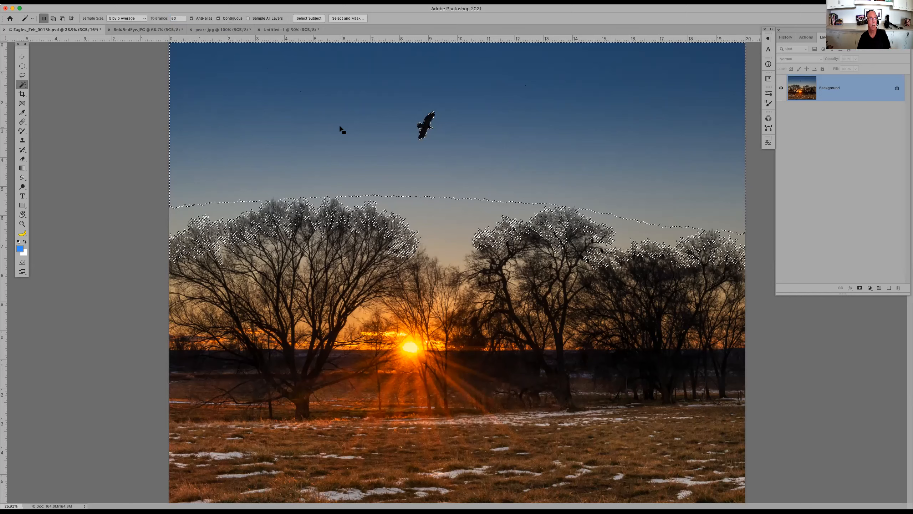
Set the Magic Wand to Point Sample with tolerance 5 and select the narrow sky band beside the bird
{"action": "left_click", "coordinate": [134, 18]}
{"action": "left_click", "coordinate": [139, 6]}
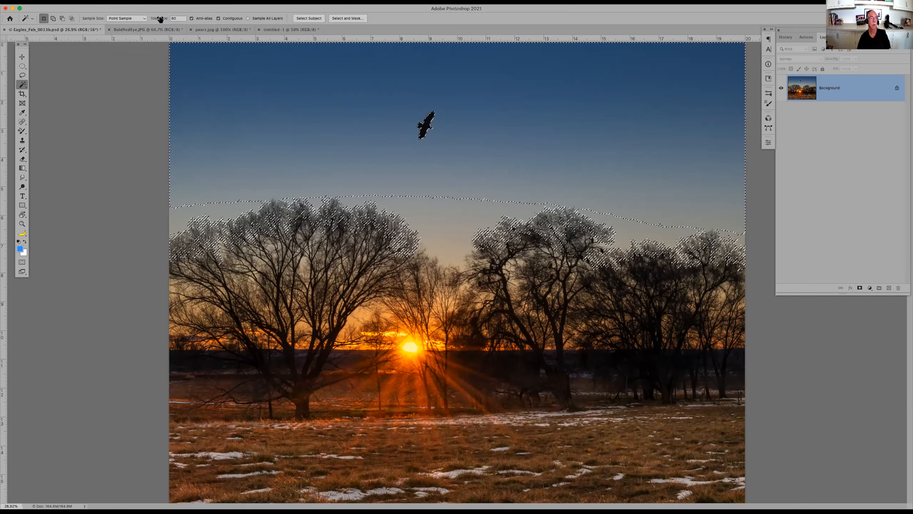
{"action": "double_click", "coordinate": [178, 19]}
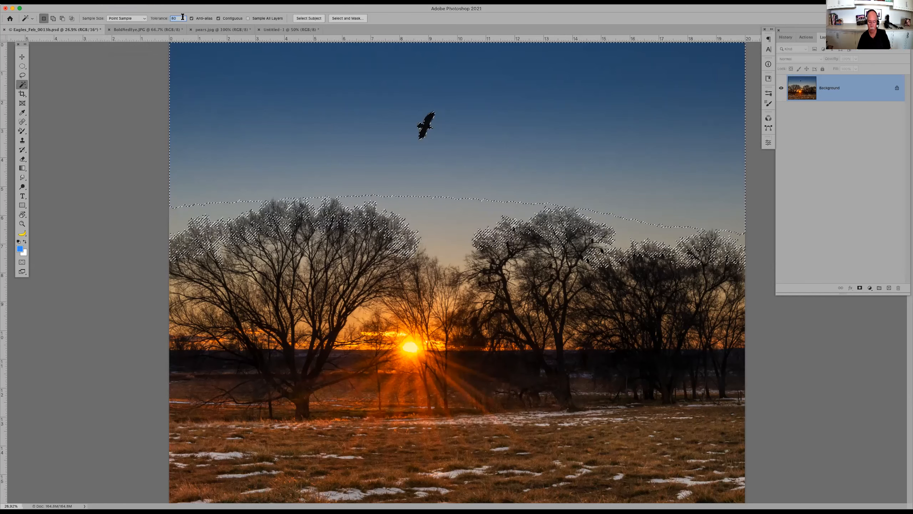
{"action": "type", "text": "5"}
{"action": "left_click", "coordinate": [498, 117]}
{"action": "left_click", "coordinate": [493, 123]}
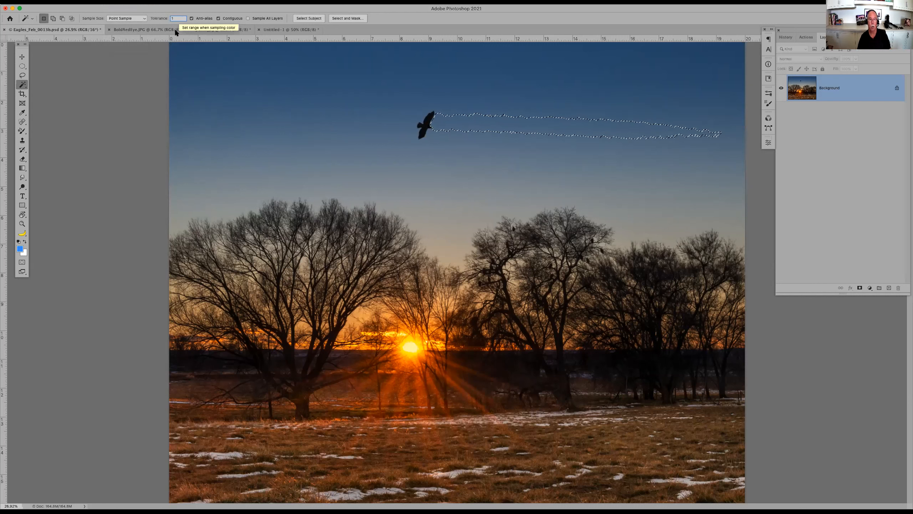
Set the Magic Wand tolerance to 1, sample the upper sky, and examine the resulting selection at pixel level
{"action": "type", "text": "1"}
{"action": "left_click", "coordinate": [305, 98]}
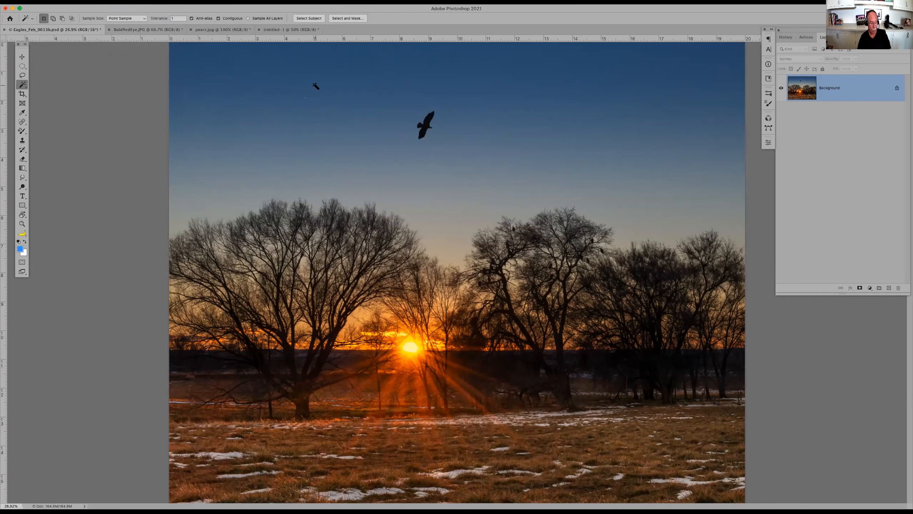
{"action": "key", "text": "z"}
{"action": "left_click_drag", "start_coordinate": [261, 66], "coordinate": [363, 146]}
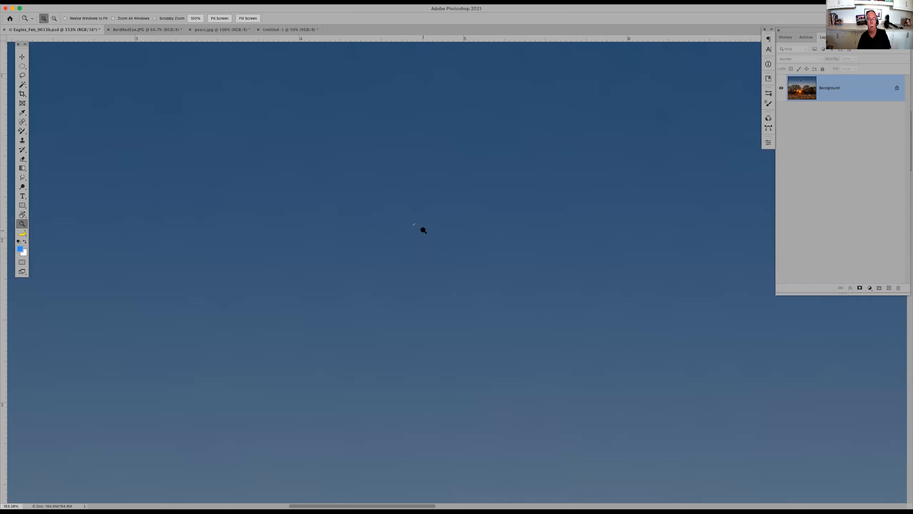
{"action": "left_click", "coordinate": [414, 224]}
{"action": "left_click", "coordinate": [422, 228]}
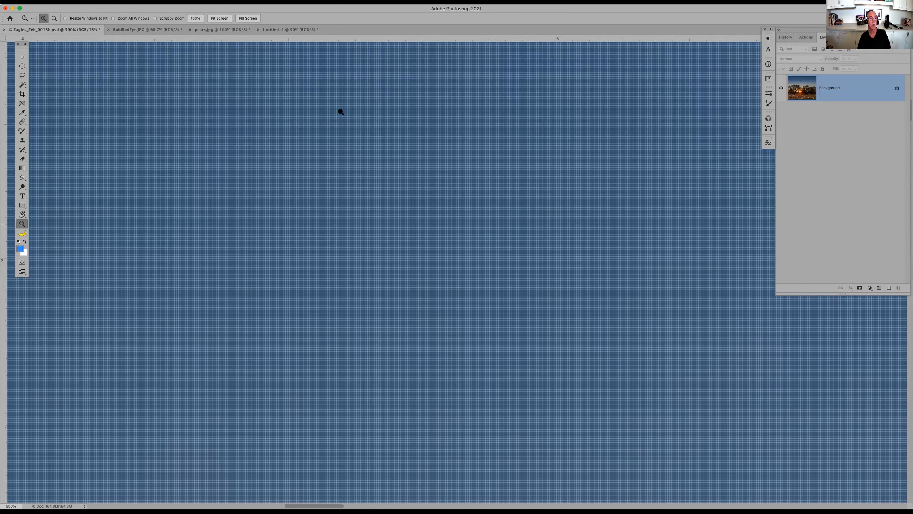
{"action": "key", "text": "super+equal"}
{"action": "key", "text": "super+equal"}
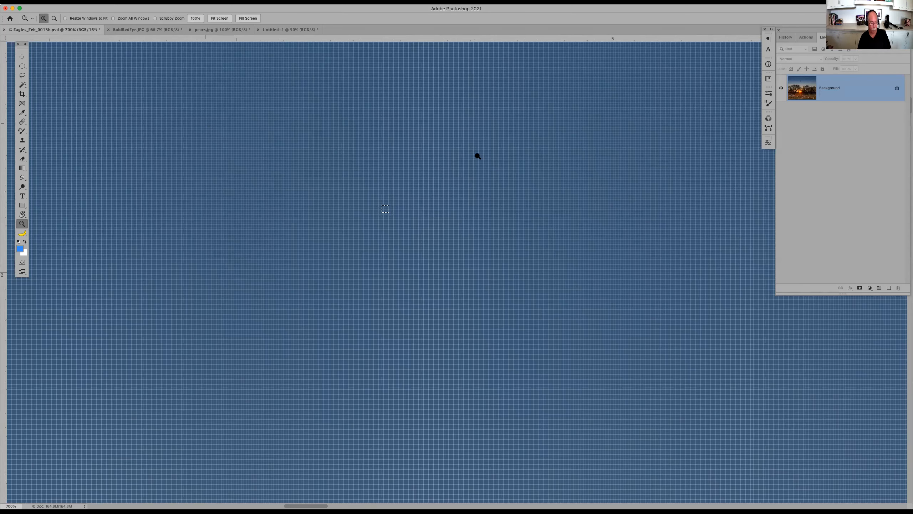
{"action": "key", "text": "super+0"}
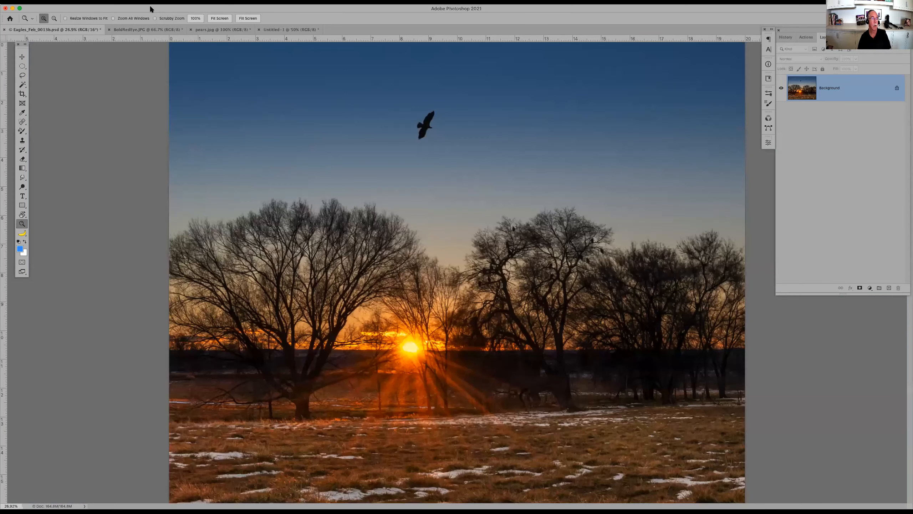
Return to the Magic Wand and set its tolerance to 25 and sample size to 3 by 3 Average
{"action": "key", "text": "w"}
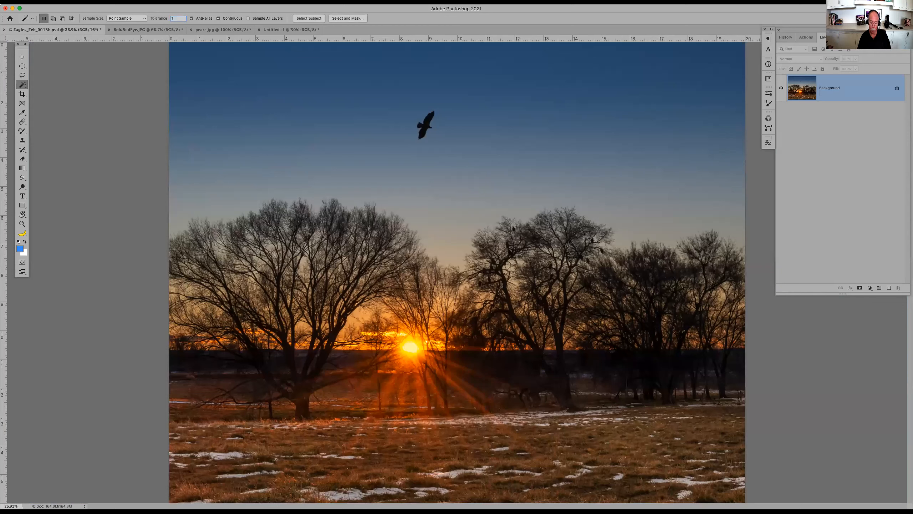
{"action": "type", "text": "25"}
{"action": "left_click", "coordinate": [133, 19]}
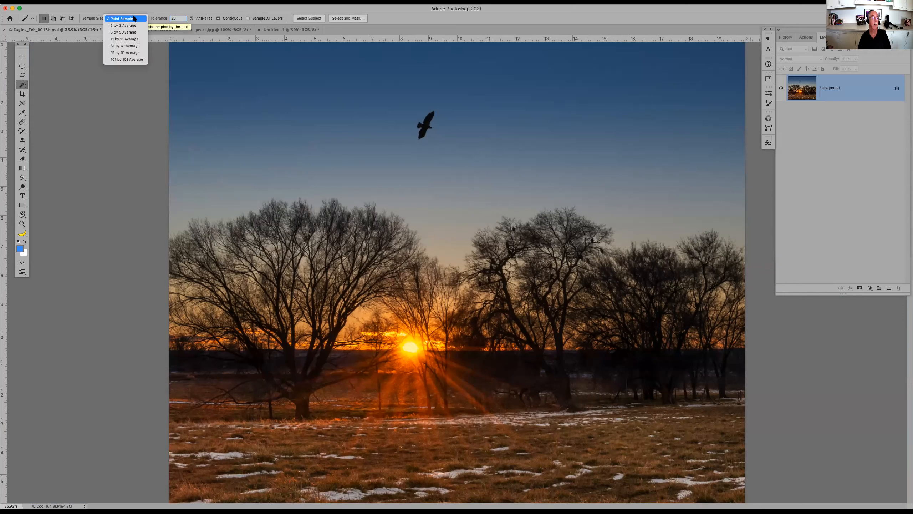
{"action": "left_click", "coordinate": [130, 25]}
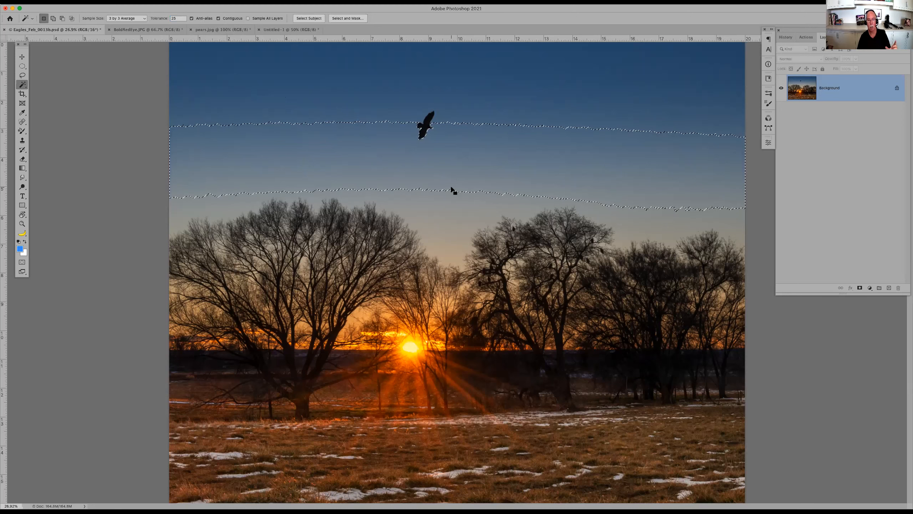
Select the sky above the trees with Contiguous off, then with Contiguous on, finishing with the sky gap between the trees
{"action": "left_click", "coordinate": [218, 18]}
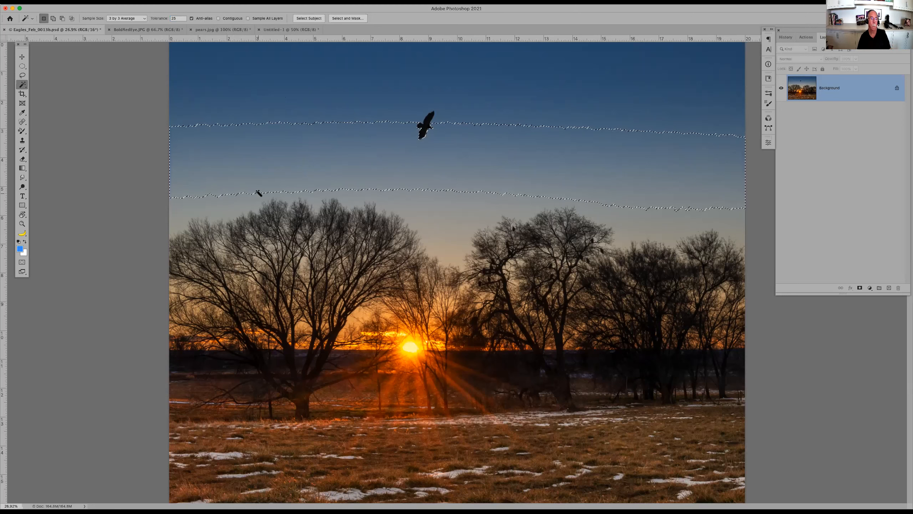
{"action": "left_click", "coordinate": [409, 210]}
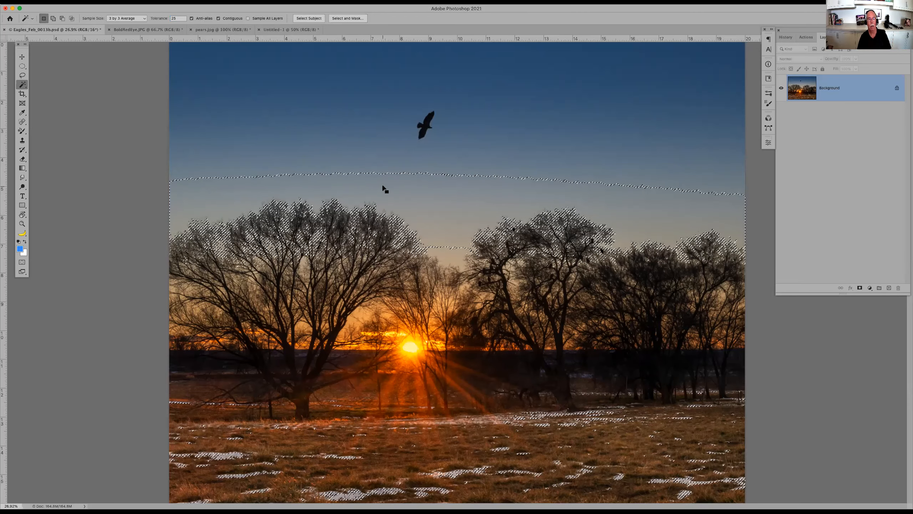
{"action": "left_click", "coordinate": [418, 198]}
{"action": "left_click", "coordinate": [423, 205]}
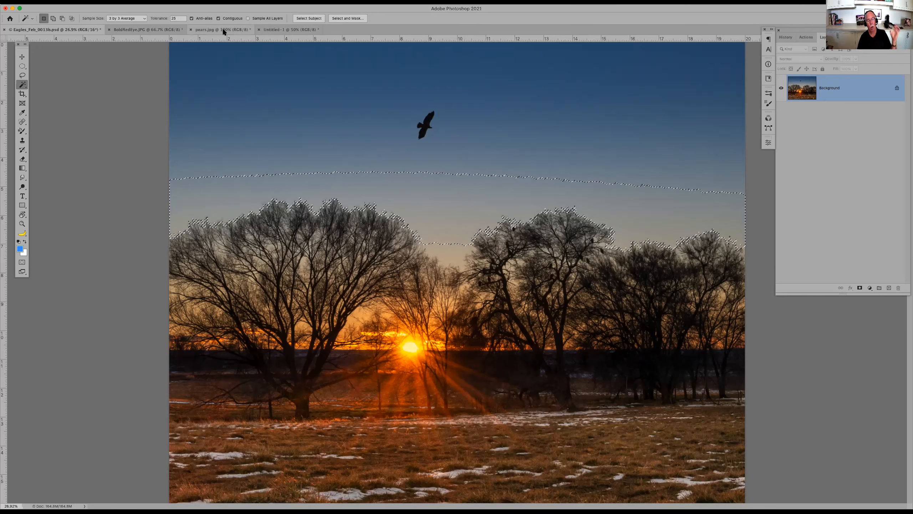
{"action": "left_click", "coordinate": [446, 216]}
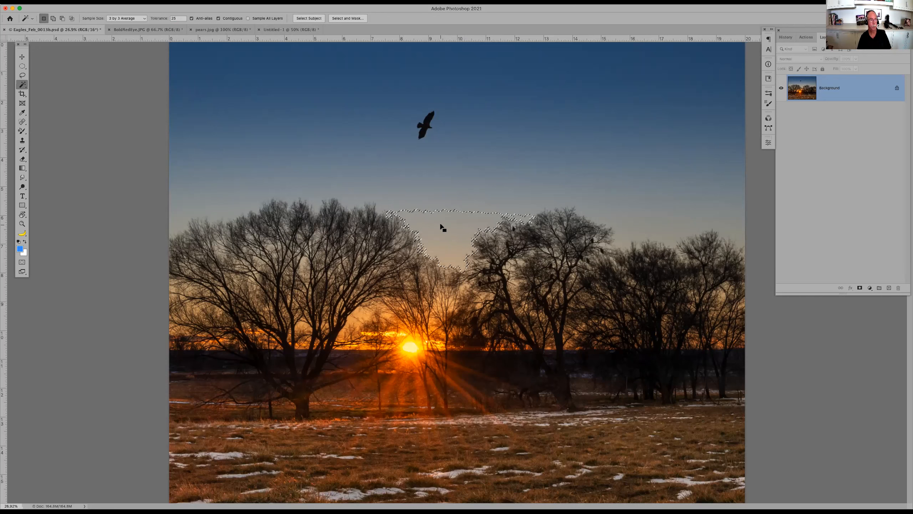
Switch to the Object Selection Tool in Rectangle mode and add the bird to the existing selection
{"action": "right_click", "coordinate": [22, 85]}
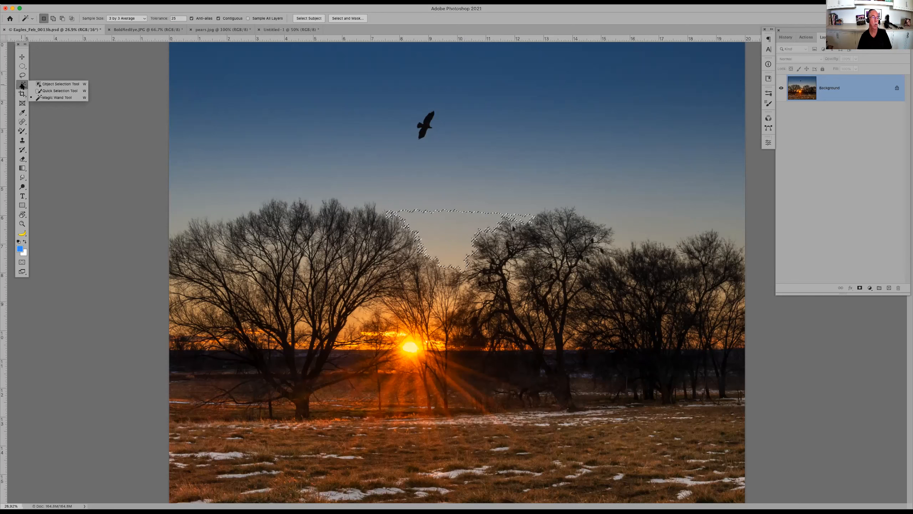
{"action": "left_click", "coordinate": [50, 84]}
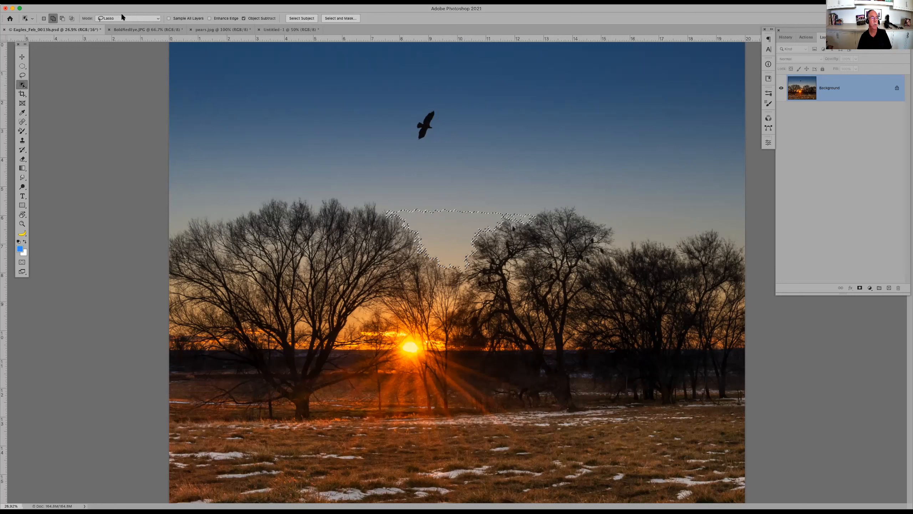
{"action": "left_click", "coordinate": [149, 17]}
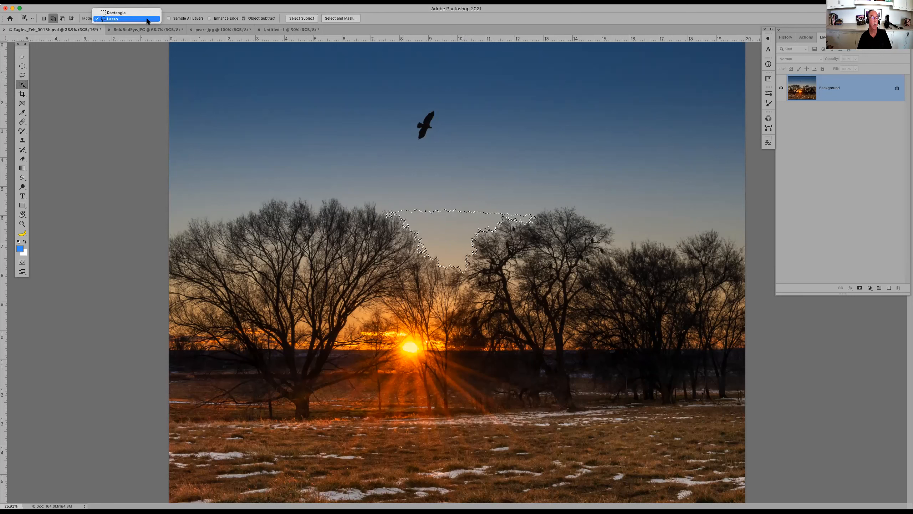
{"action": "left_click", "coordinate": [148, 13]}
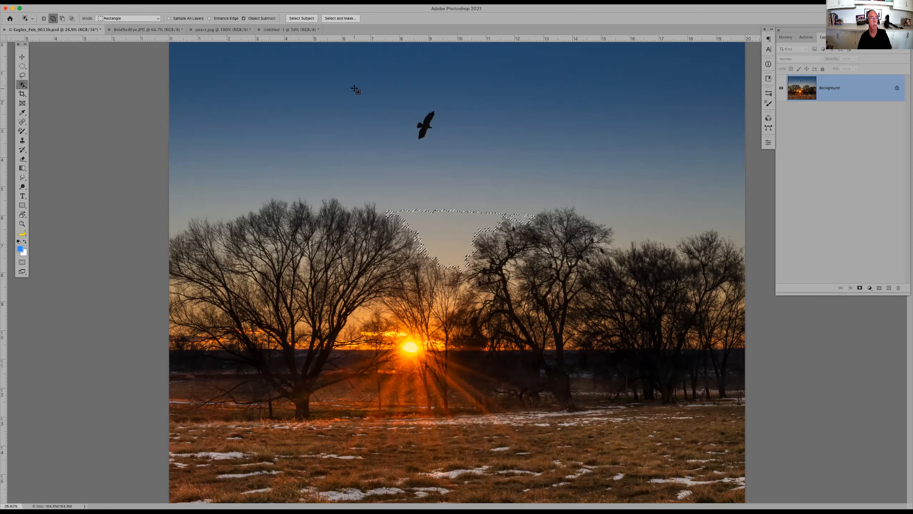
{"action": "left_click_drag", "start_coordinate": [388, 94], "coordinate": [469, 161]}
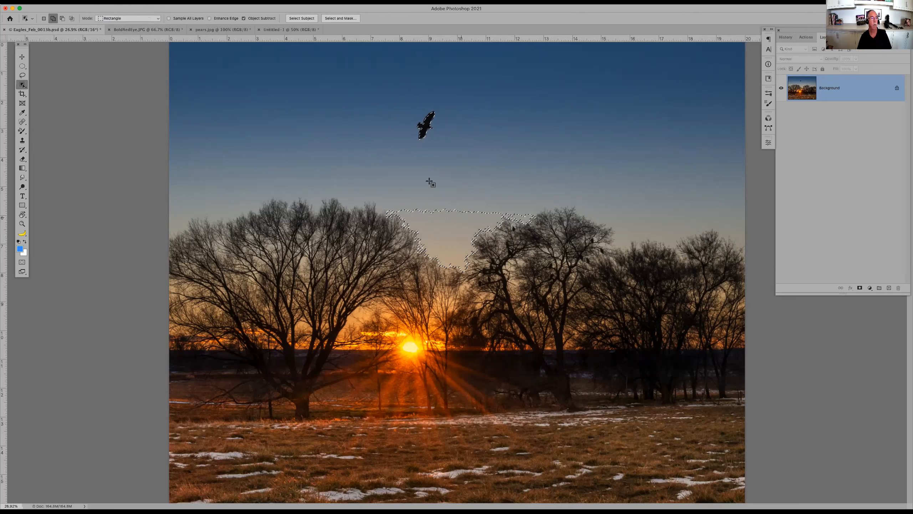
Subtract the bird and the sky gap between the trees from the selection with the Object Selection Tool
{"action": "left_click", "coordinate": [62, 19]}
{"action": "left_click_drag", "start_coordinate": [396, 99], "coordinate": [464, 162]}
{"action": "left_click_drag", "start_coordinate": [463, 161], "coordinate": [463, 161]}
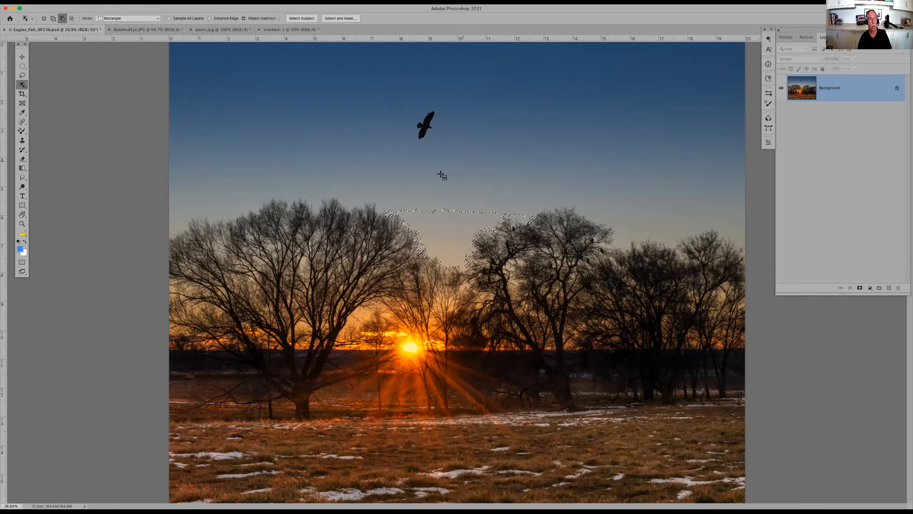
{"action": "left_click_drag", "start_coordinate": [351, 161], "coordinate": [565, 293]}
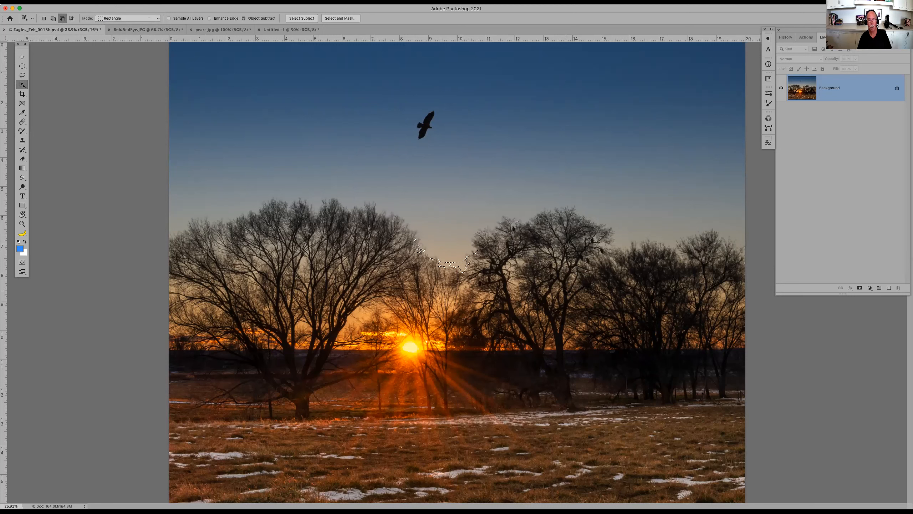
{"action": "left_click_drag", "start_coordinate": [412, 230], "coordinate": [450, 266]}
{"action": "left_click_drag", "start_coordinate": [511, 288], "coordinate": [512, 286]}
Make new object selections of the bird and the treetop beyond the gap, then add the bird to the treetop selection
{"action": "left_click", "coordinate": [44, 18]}
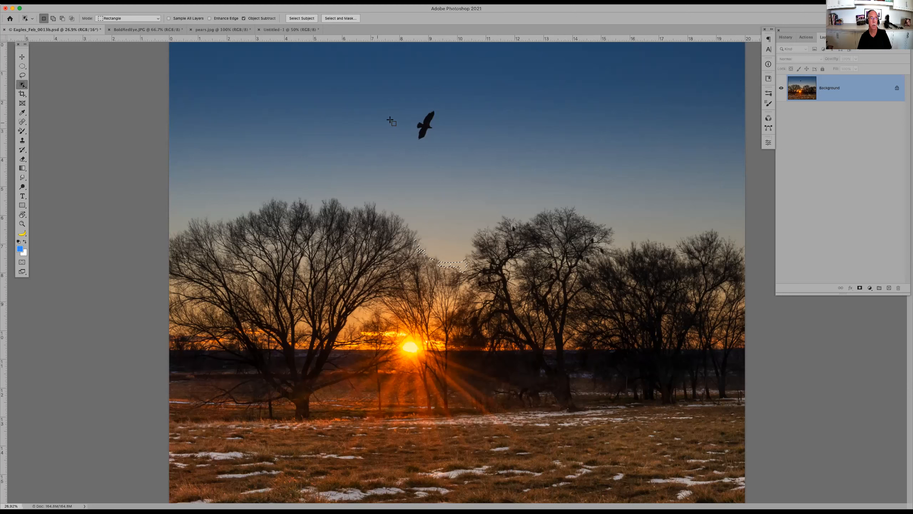
{"action": "left_click_drag", "start_coordinate": [401, 99], "coordinate": [463, 171]}
{"action": "left_click_drag", "start_coordinate": [401, 103], "coordinate": [449, 157]}
{"action": "left_click_drag", "start_coordinate": [520, 184], "coordinate": [621, 269]}
{"action": "left_click", "coordinate": [53, 19]}
{"action": "left_click_drag", "start_coordinate": [393, 101], "coordinate": [455, 151]}
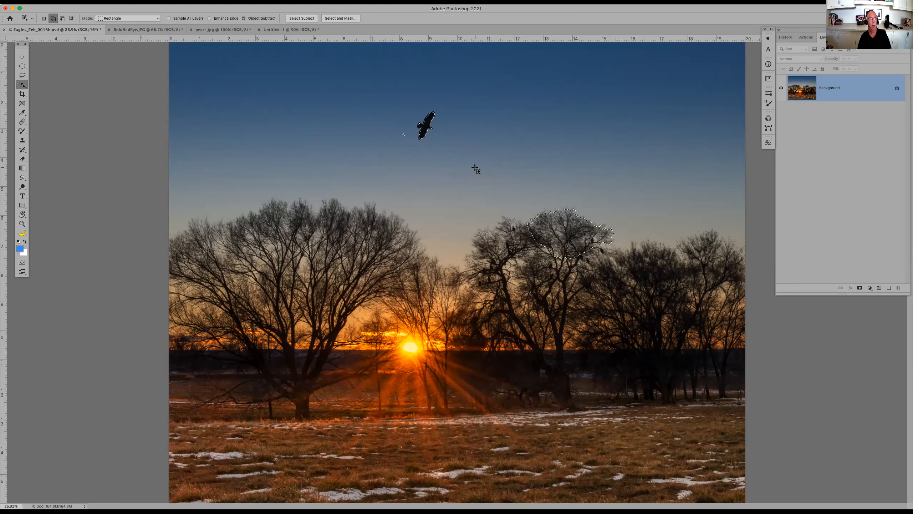
Subtract the treetop from the object selection so that only the bird area is kept
{"action": "left_click", "coordinate": [62, 18]}
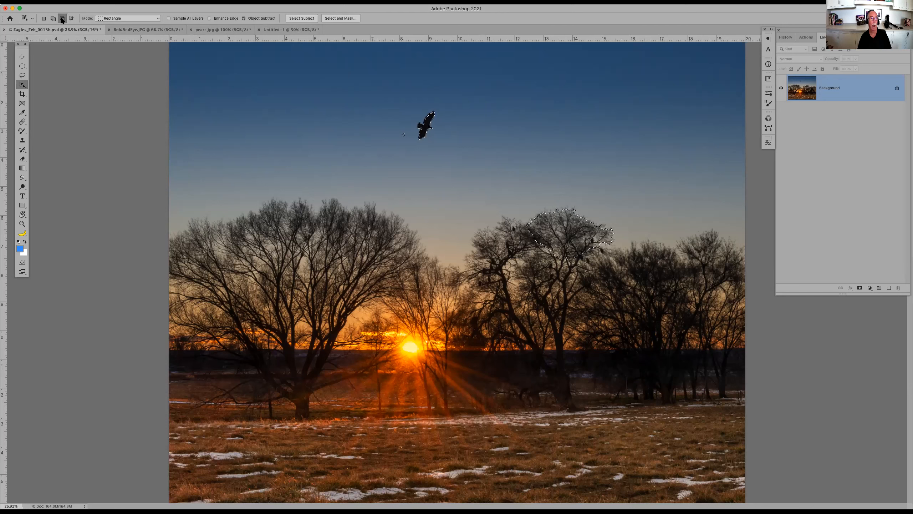
{"action": "left_click_drag", "start_coordinate": [514, 188], "coordinate": [625, 282]}
{"action": "left_click_drag", "start_coordinate": [511, 206], "coordinate": [593, 282]}
{"action": "left_click_drag", "start_coordinate": [536, 197], "coordinate": [629, 292]}
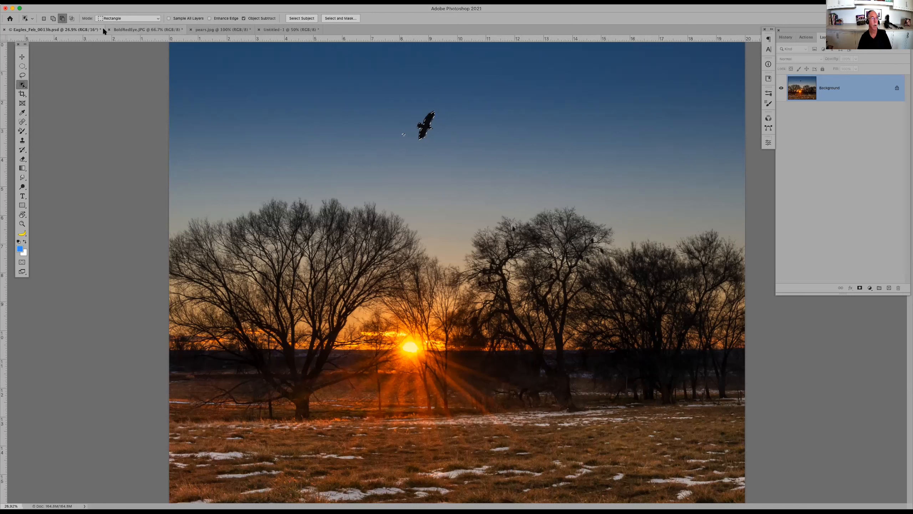
Deselect, try object selections around the bird in Intersect mode, and return the tool to New Selection mode
{"action": "left_click", "coordinate": [72, 19]}
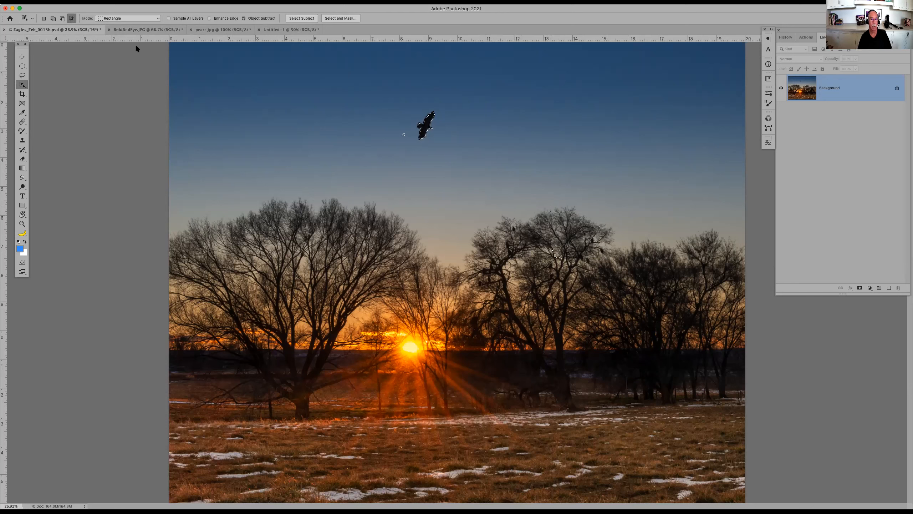
{"action": "key", "text": "super+d"}
{"action": "left_click_drag", "start_coordinate": [391, 95], "coordinate": [477, 160]}
{"action": "left_click_drag", "start_coordinate": [406, 128], "coordinate": [449, 153]}
{"action": "left_click", "coordinate": [44, 18]}
Select the flying bird's wings and body with the Quick Selection Tool
{"action": "left_click", "coordinate": [24, 85]}
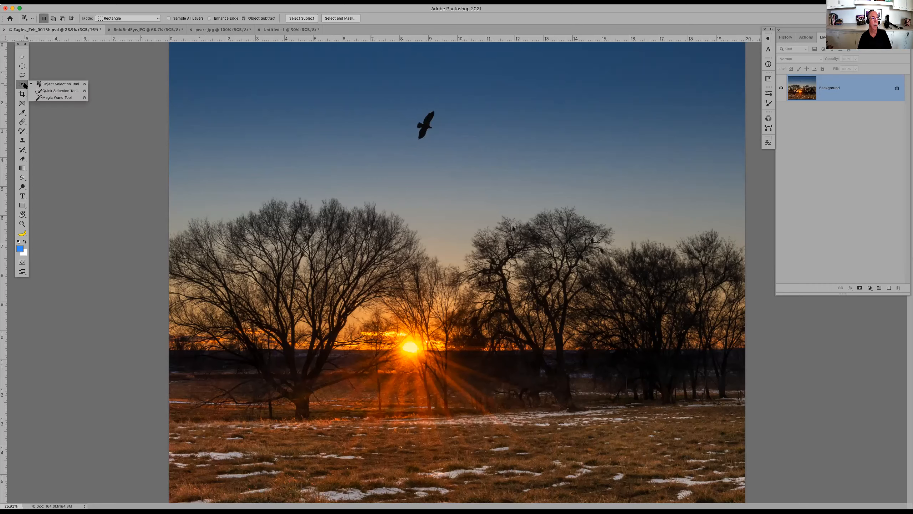
{"action": "left_click", "coordinate": [57, 92]}
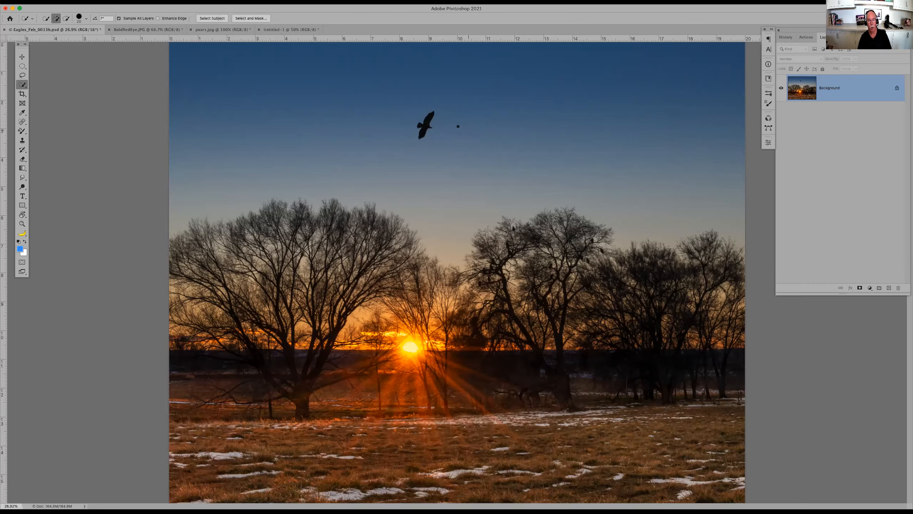
{"action": "key", "text": "z"}
{"action": "left_click_drag", "start_coordinate": [390, 90], "coordinate": [461, 180]}
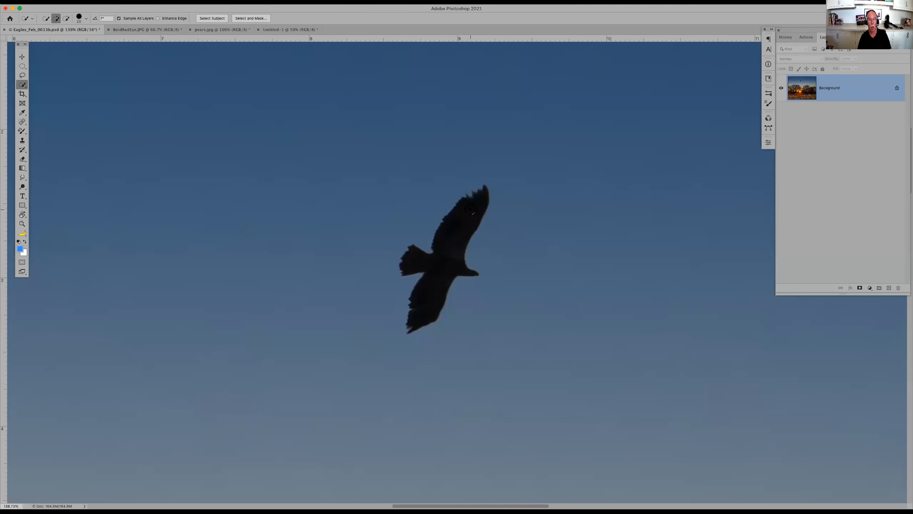
{"action": "left_click_drag", "start_coordinate": [471, 209], "coordinate": [442, 263]}
{"action": "left_click", "coordinate": [474, 198]}
{"action": "scroll", "coordinate": [431, 263], "scroll_direction": "up", "scroll_amount": 3}
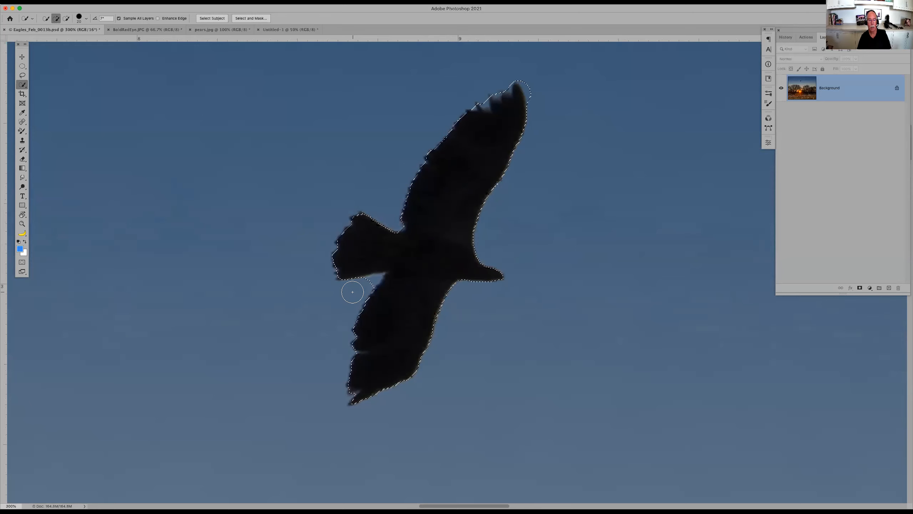
Subtract the small sky gap between the bird's tail and lower wing from the quick selection
{"action": "key", "text": "alt"}
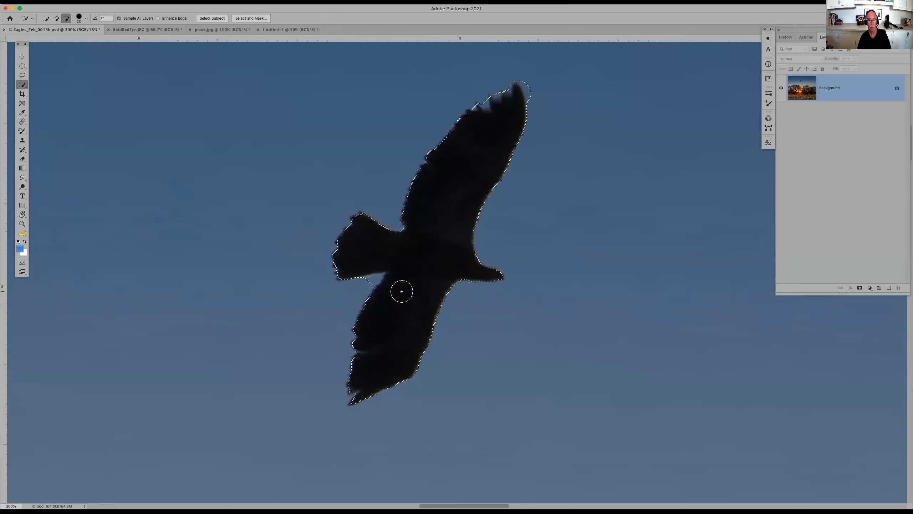
{"action": "key", "text": "alt"}
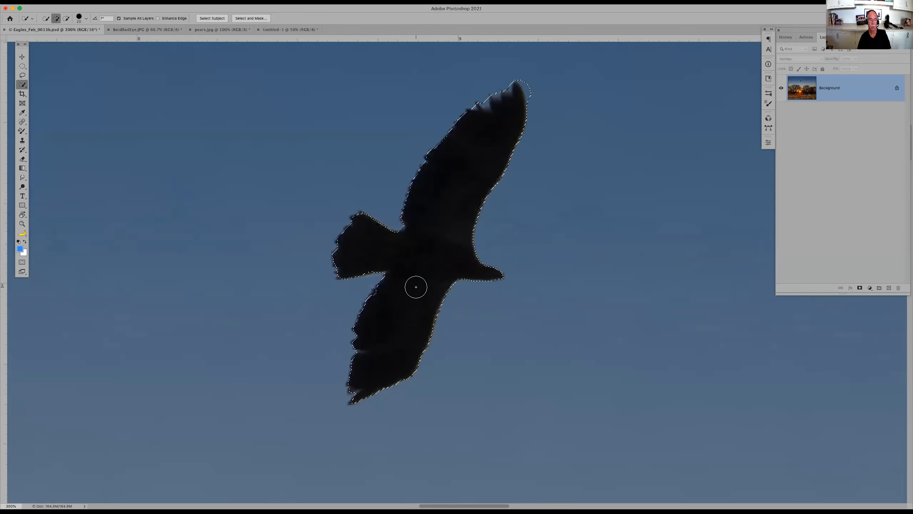
{"action": "scroll", "coordinate": [416, 287], "scroll_direction": "up", "scroll_amount": 1}
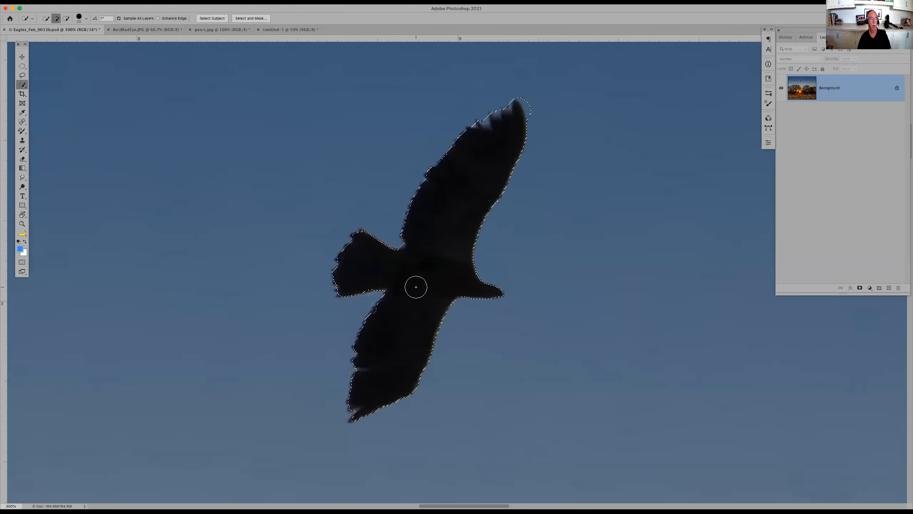
{"action": "scroll", "coordinate": [416, 287], "scroll_direction": "up", "scroll_amount": 1}
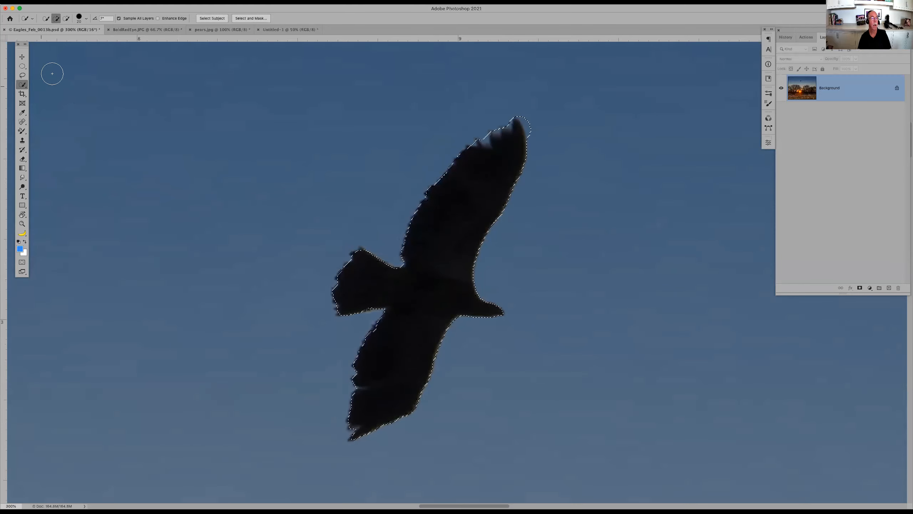
Go through the Quick Selection modes, subtract the bird's tail from the selection, and return the tool to Add to Selection mode
{"action": "left_click", "coordinate": [45, 18]}
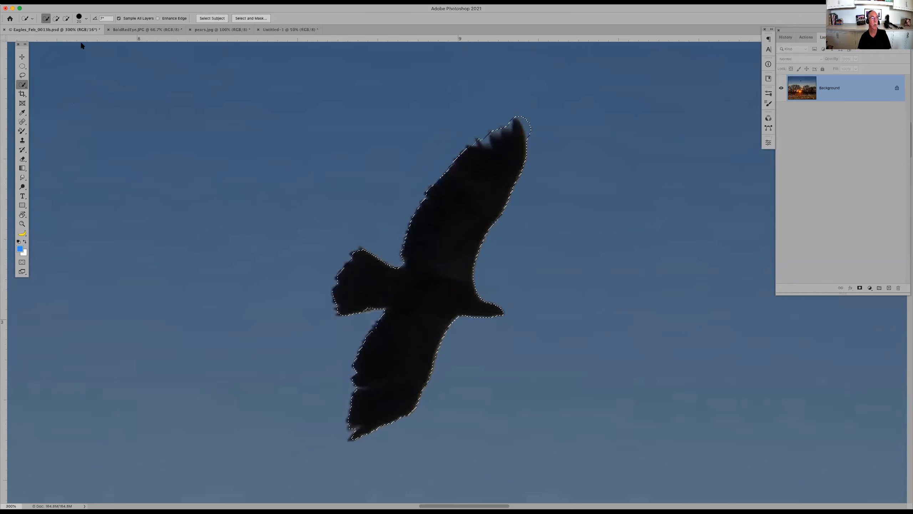
{"action": "left_click", "coordinate": [56, 19]}
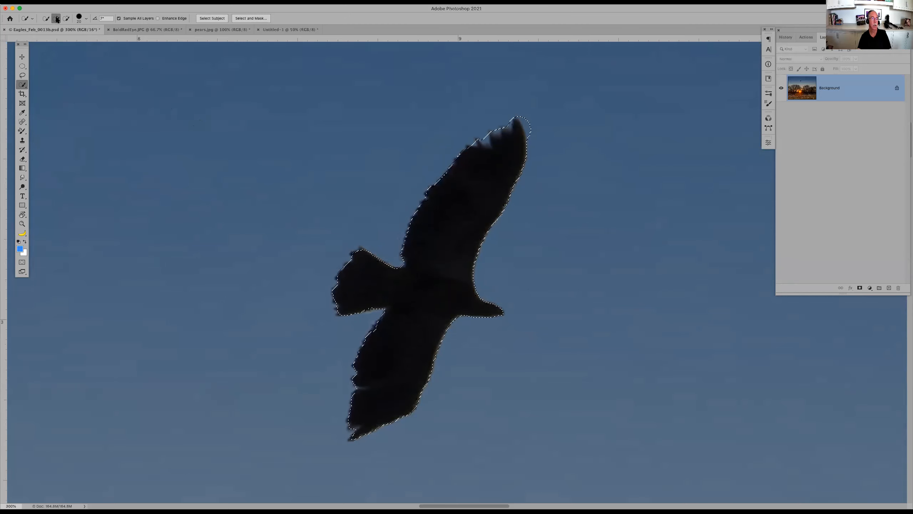
{"action": "left_click", "coordinate": [66, 19]}
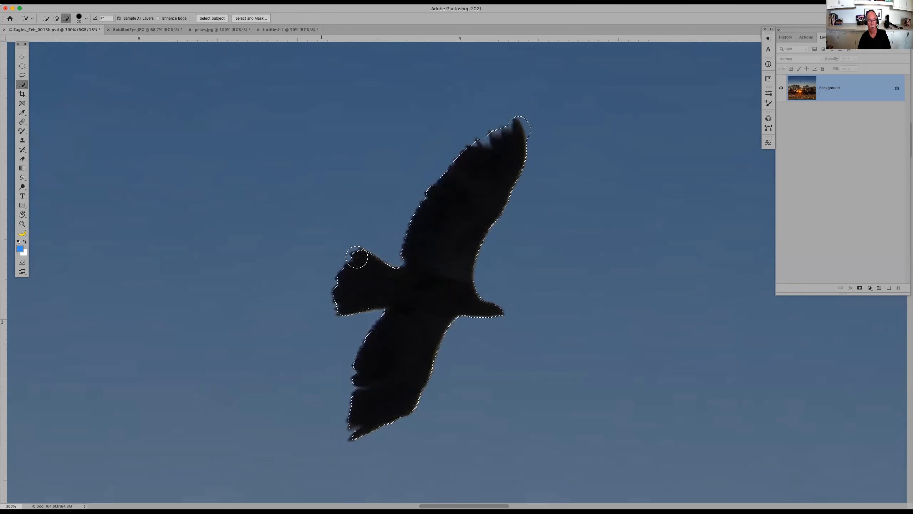
{"action": "left_click_drag", "start_coordinate": [376, 266], "coordinate": [374, 280]}
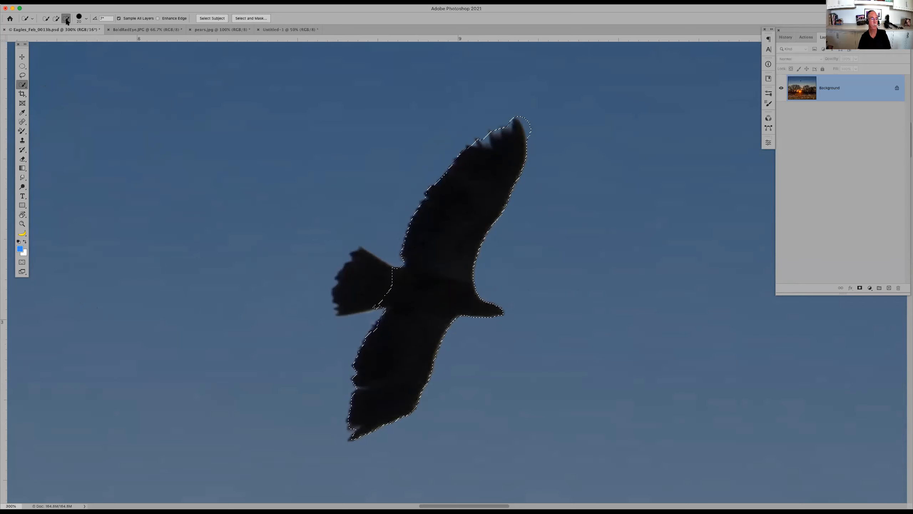
{"action": "left_click", "coordinate": [45, 17]}
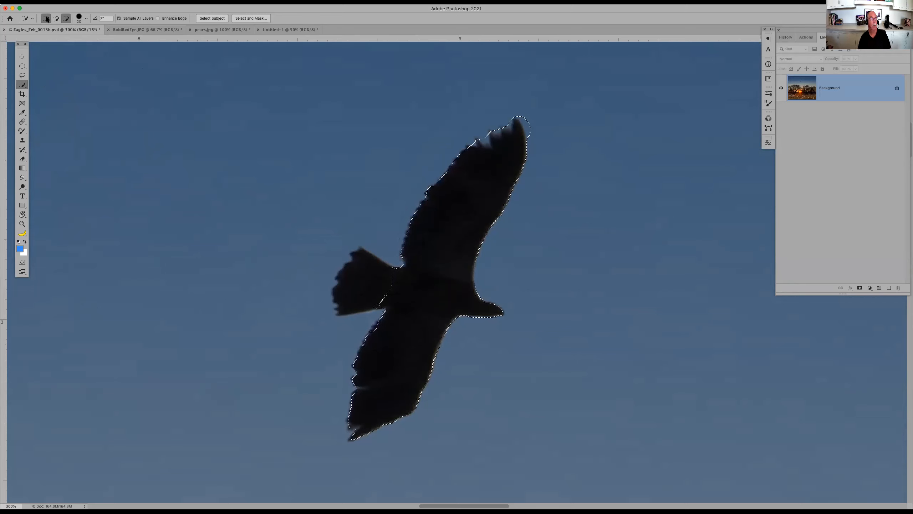
{"action": "left_click", "coordinate": [56, 18]}
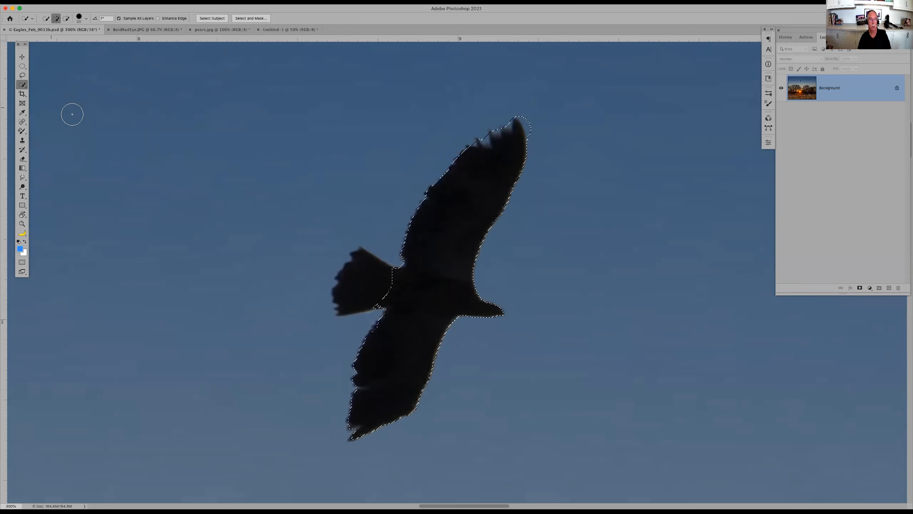
Deselect the bird, fit the eagle photo on screen, and switch to pears.jpg at 50% zoom
{"action": "key", "text": "super+d"}
{"action": "scroll", "coordinate": [249, 135], "scroll_direction": "down", "scroll_amount": 10}
{"action": "key", "text": "super+0"}
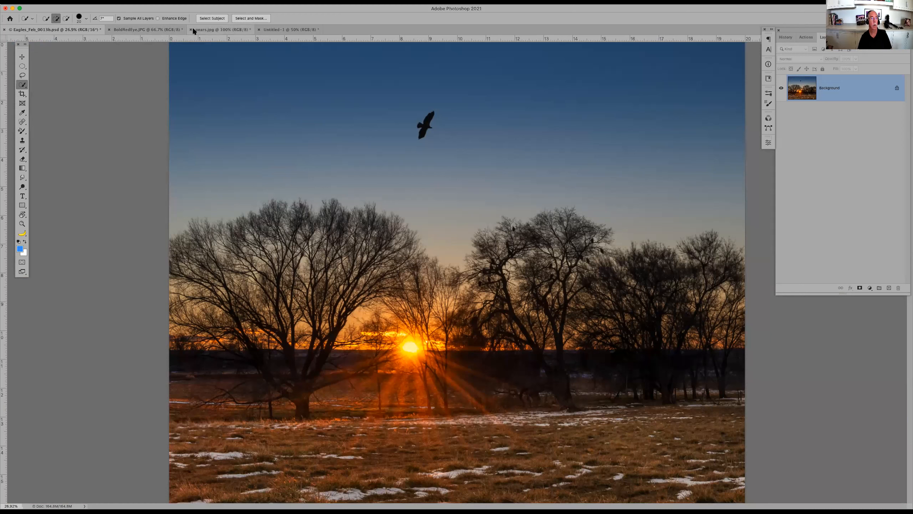
{"action": "left_click", "coordinate": [226, 32]}
{"action": "key", "text": "super+minus"}
{"action": "key", "text": "super+minus"}
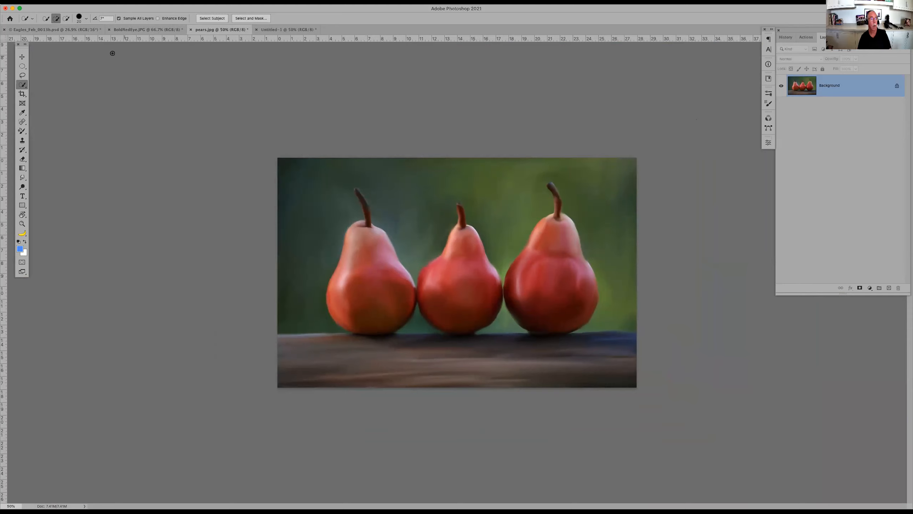
Try a freeform crop around the leftmost pear with the Crop Tool
{"action": "key", "text": "c"}
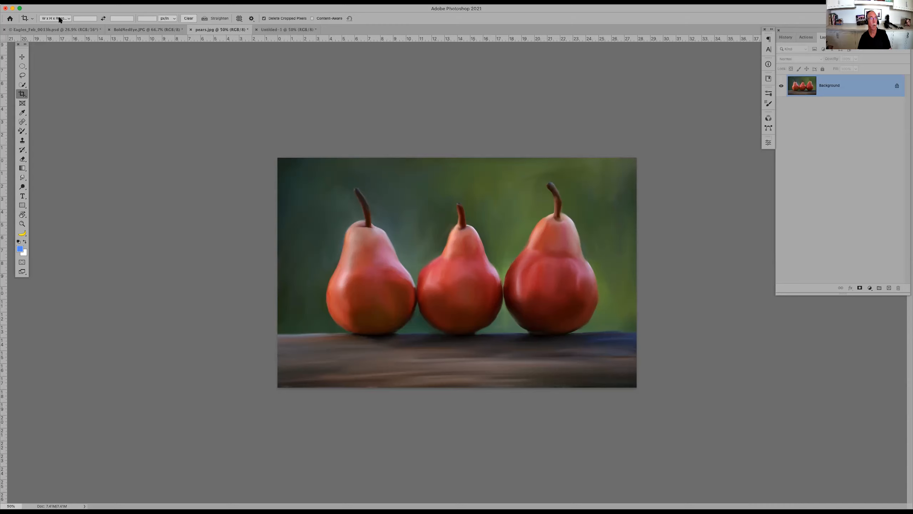
{"action": "left_click_drag", "start_coordinate": [298, 171], "coordinate": [418, 357]}
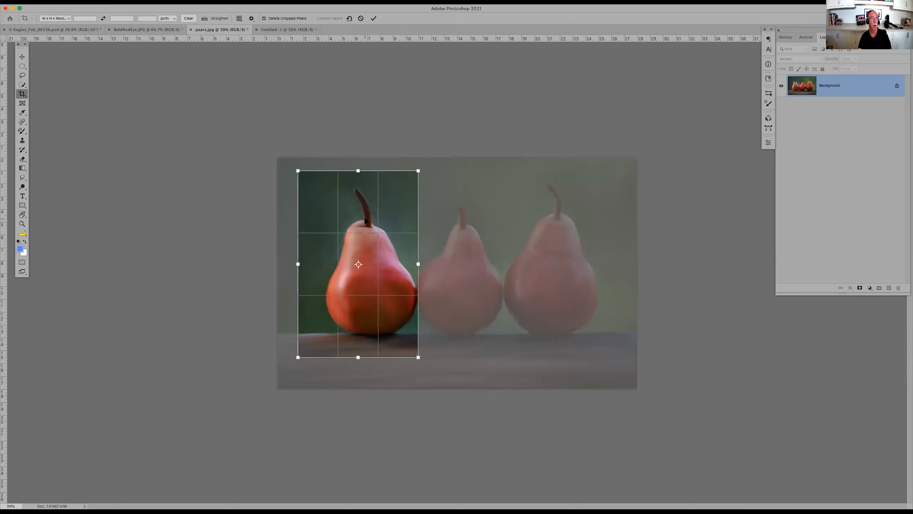
{"action": "key", "text": "Escape"}
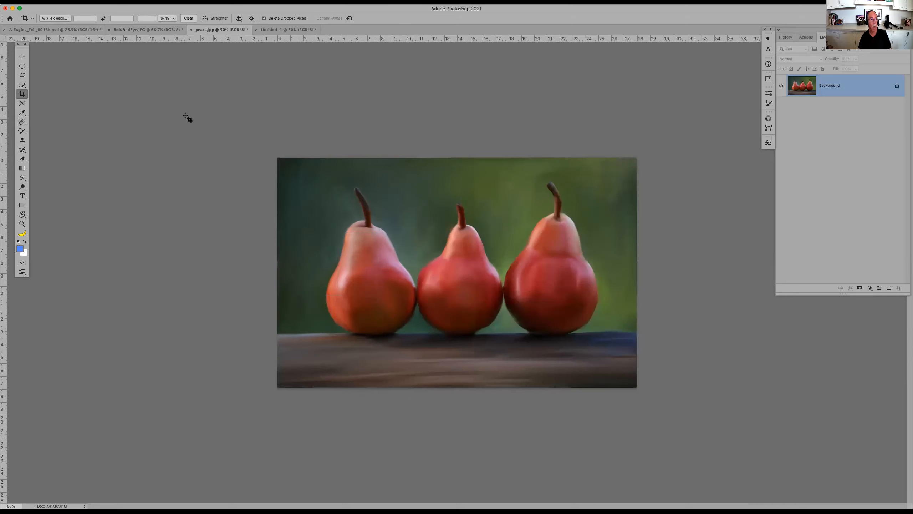
Review the crop ratio choices, and preview the 8 x 10 inch, 300 ppi Crop Tool preset on the pears image
{"action": "left_click", "coordinate": [57, 18]}
{"action": "left_click", "coordinate": [60, 18]}
{"action": "left_click", "coordinate": [58, 18]}
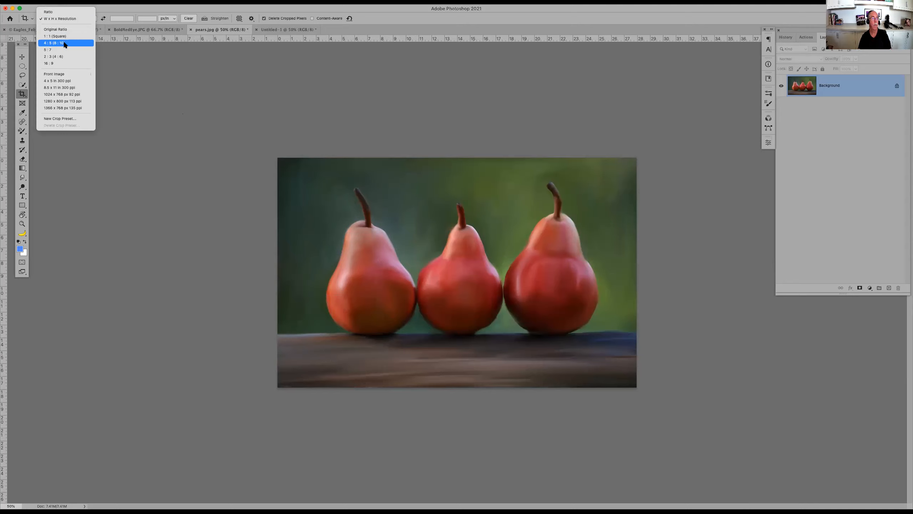
{"action": "left_click", "coordinate": [103, 12]}
{"action": "left_click", "coordinate": [30, 19]}
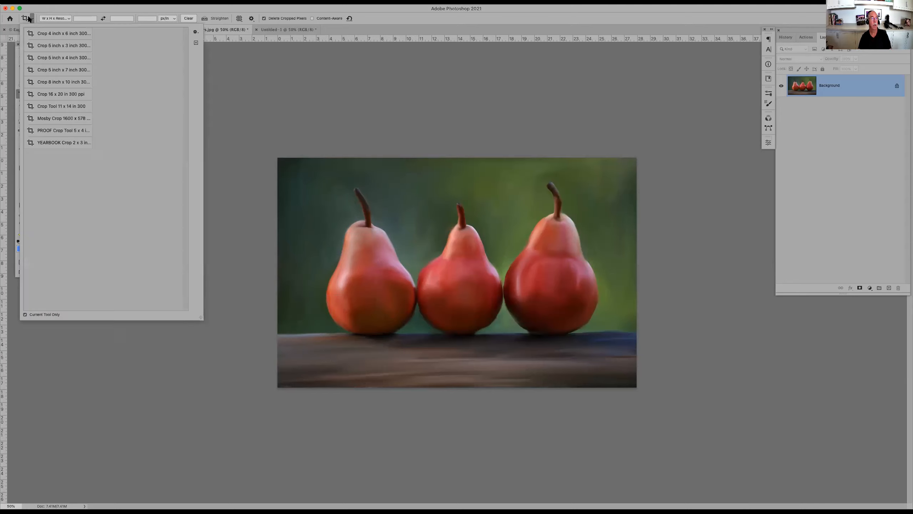
{"action": "left_click", "coordinate": [62, 82]}
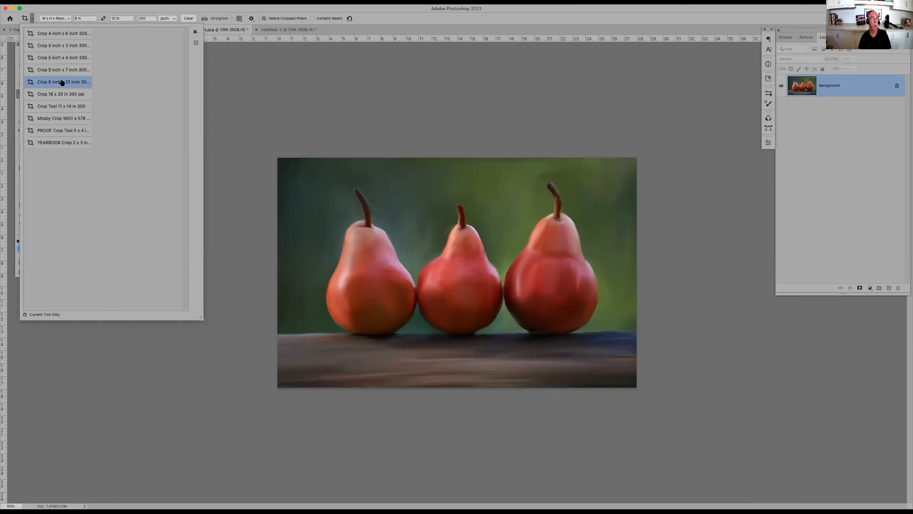
{"action": "left_click", "coordinate": [294, 168]}
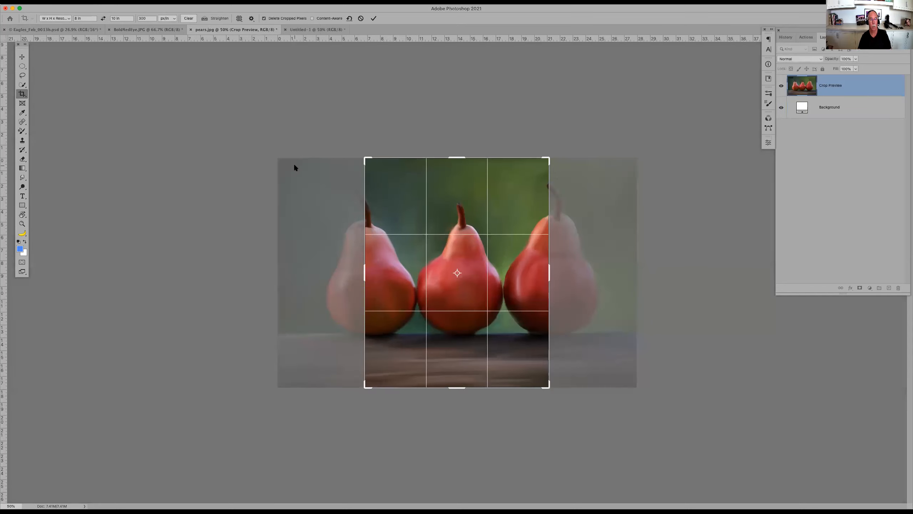
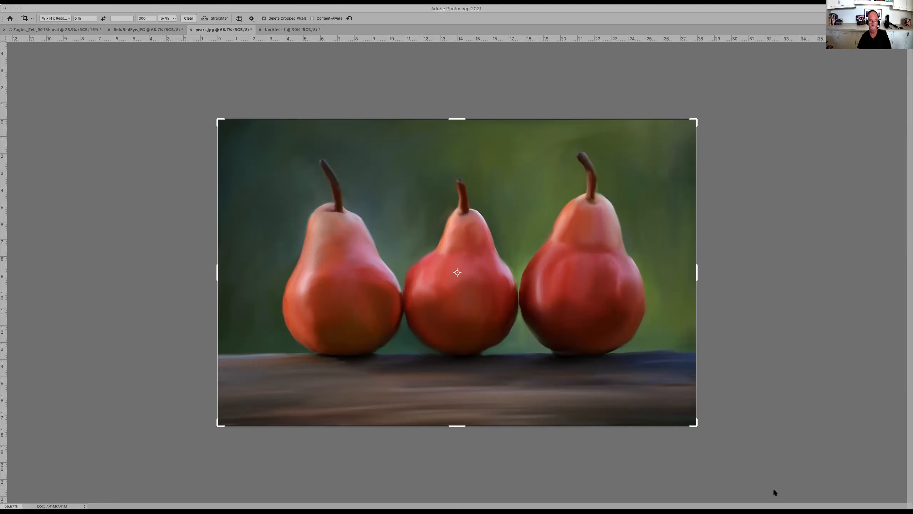
Show the hidden panels and open the beach photo MJC_0265.NEF from Camera Raw
{"action": "key", "text": "Tab"}
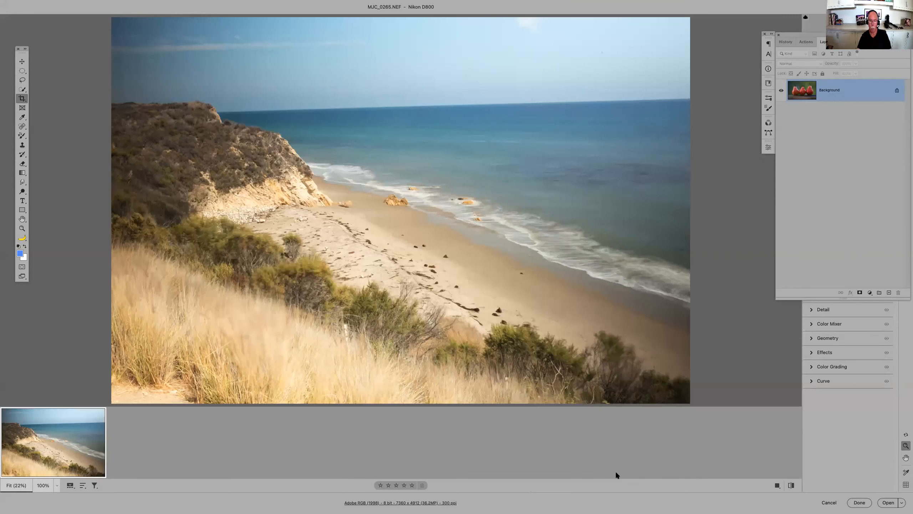
{"action": "key", "text": "Return"}
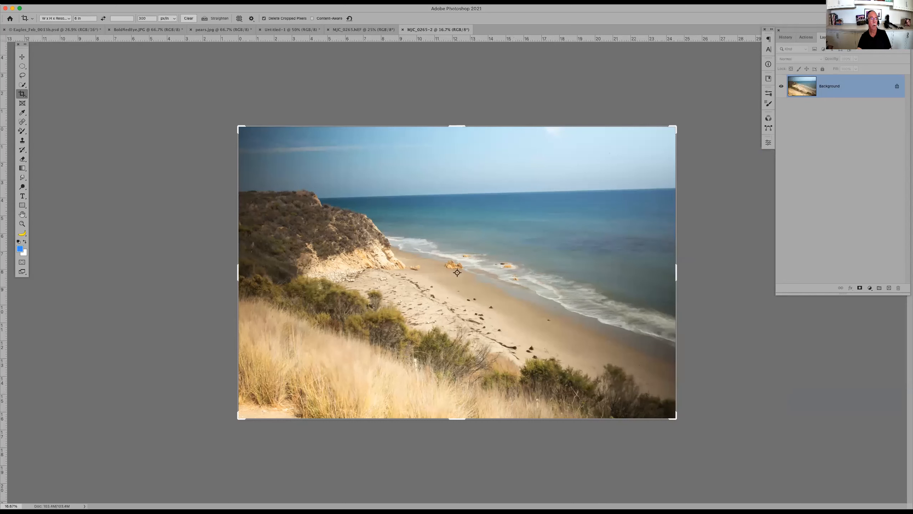
Straighten the beach photo along the sea horizon, apply the crop, and view the result at 100%
{"action": "left_click", "coordinate": [204, 19]}
{"action": "mouse_move", "coordinate": [330, 197]}
{"action": "left_mouse_down"}
{"action": "mouse_move", "coordinate": [534, 184]}
{"action": "mouse_move", "coordinate": [651, 182]}
{"action": "mouse_move", "coordinate": [659, 190]}
{"action": "left_mouse_up"}
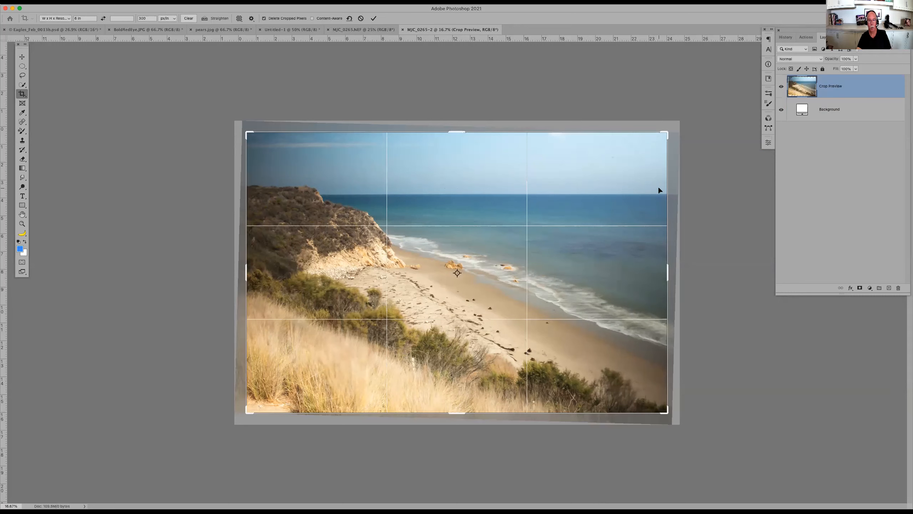
{"action": "key", "text": "Return"}
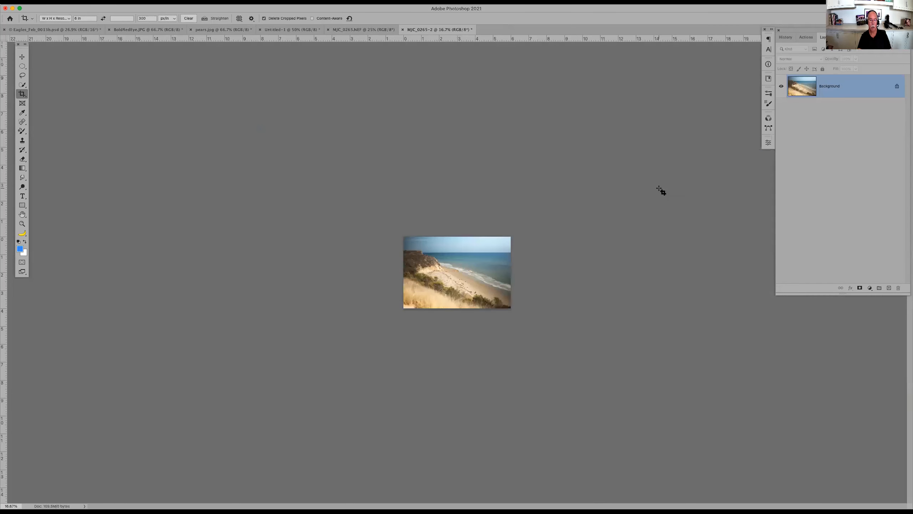
{"action": "key", "text": "super+0"}
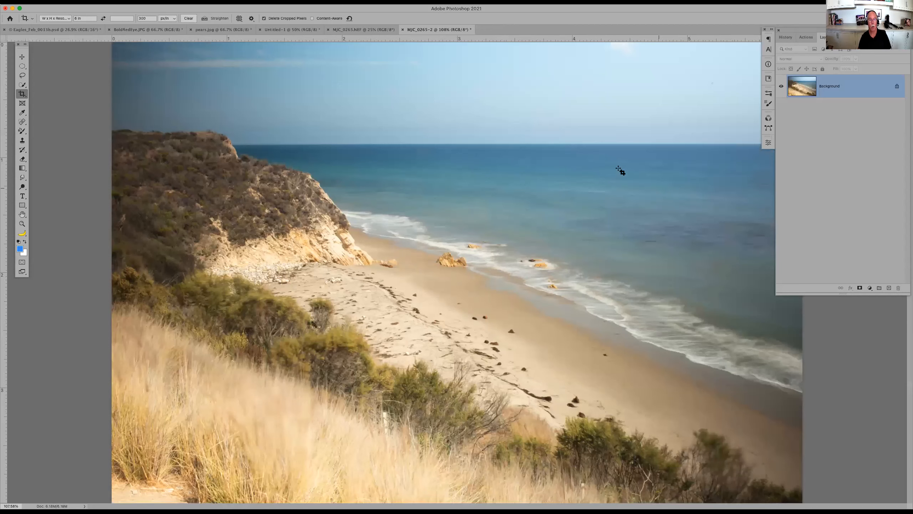
{"action": "key", "text": "super+1"}
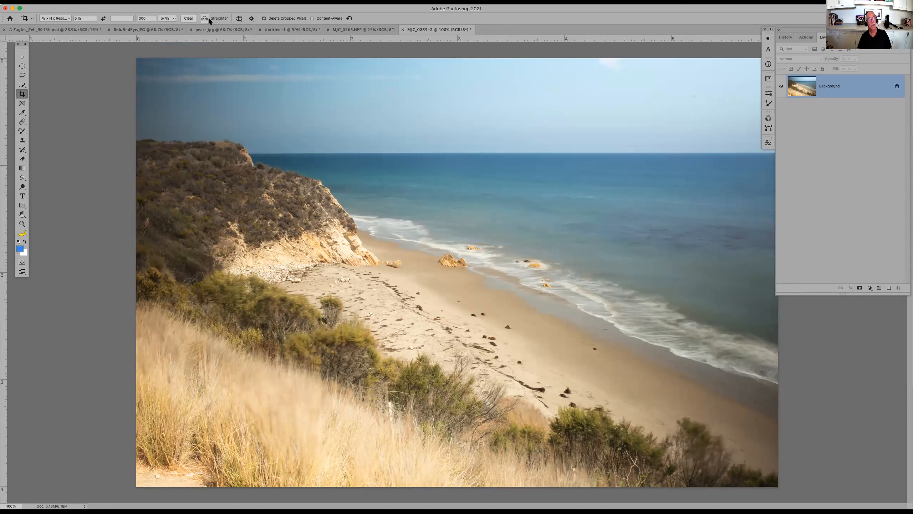
Choose the Rule of Thirds crop overlay and display it in a crop frame over the beach photo
{"action": "left_click", "coordinate": [240, 19]}
{"action": "left_click", "coordinate": [239, 19]}
{"action": "left_click", "coordinate": [239, 18]}
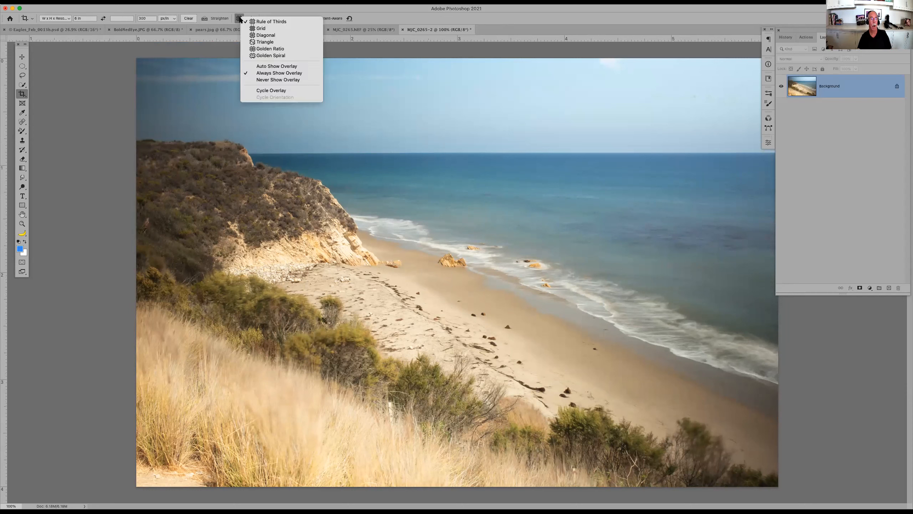
{"action": "left_click", "coordinate": [262, 23]}
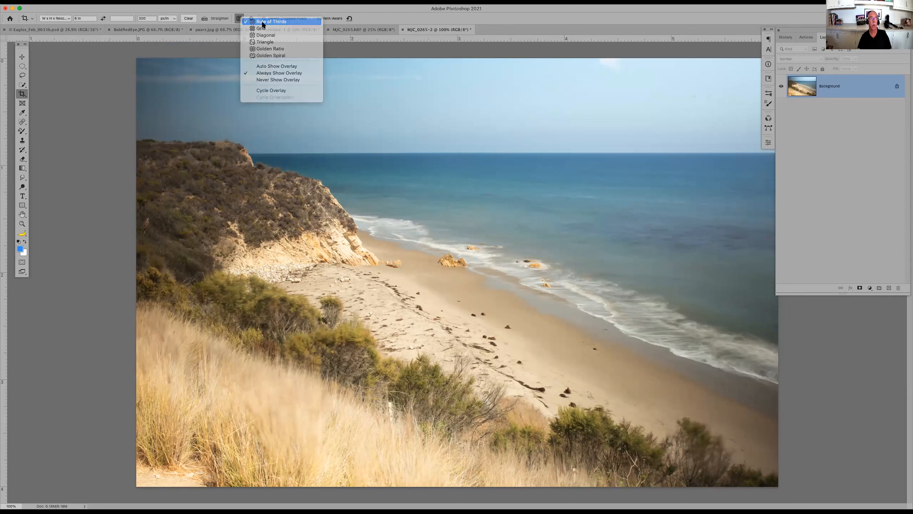
{"action": "left_click", "coordinate": [319, 154]}
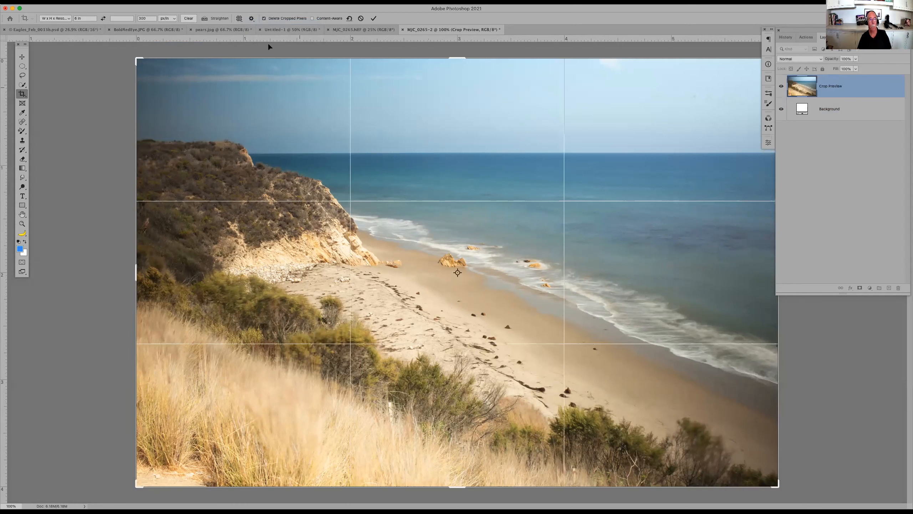
Preview the Grid, Diagonal, Triangle, Golden Ratio and Golden Spiral crop overlays on the beach photo, and return to Triangle
{"action": "left_click", "coordinate": [237, 18]}
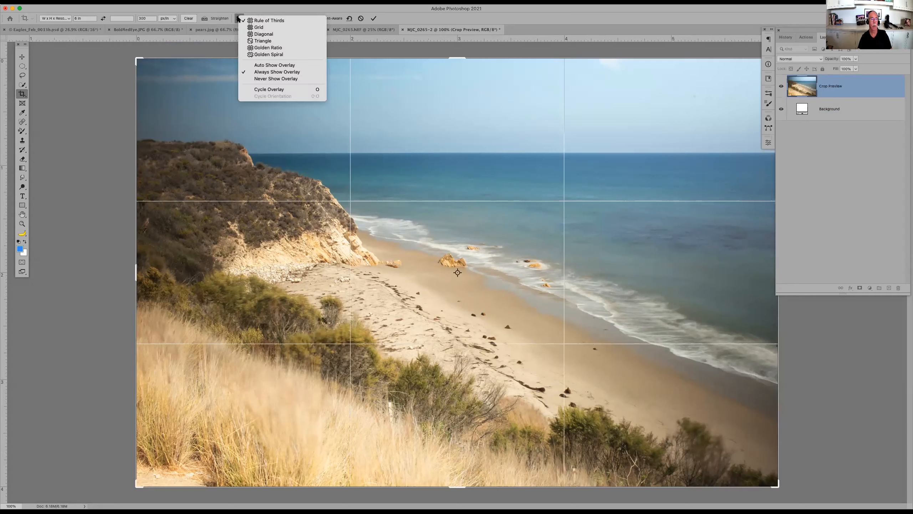
{"action": "left_click", "coordinate": [257, 28]}
{"action": "left_click", "coordinate": [239, 18]}
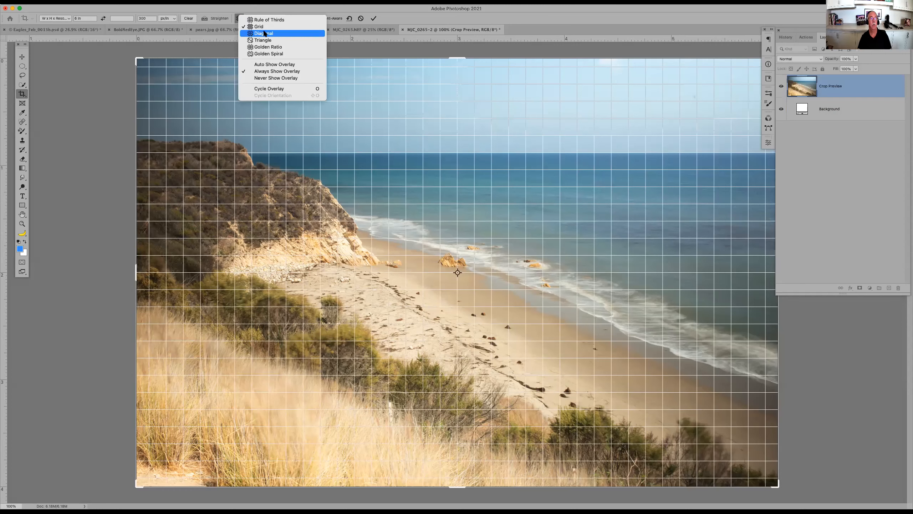
{"action": "left_click", "coordinate": [264, 32]}
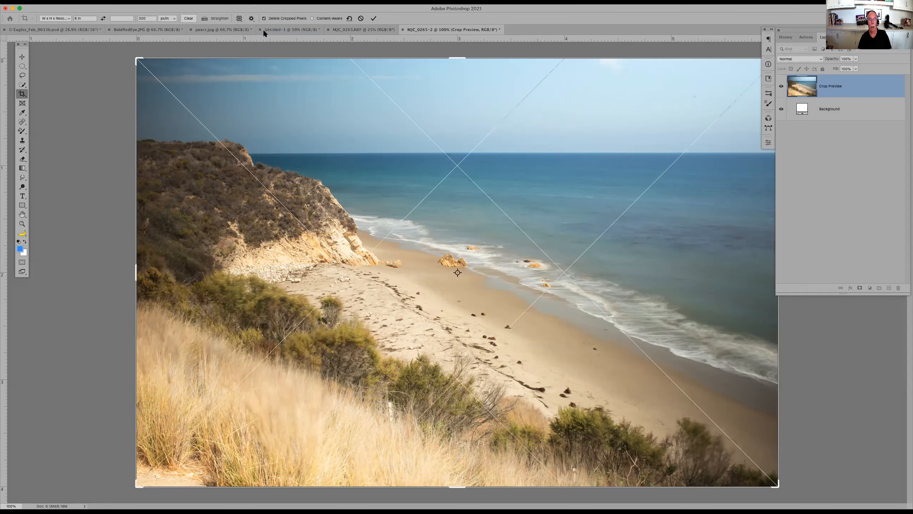
{"action": "left_click", "coordinate": [239, 18]}
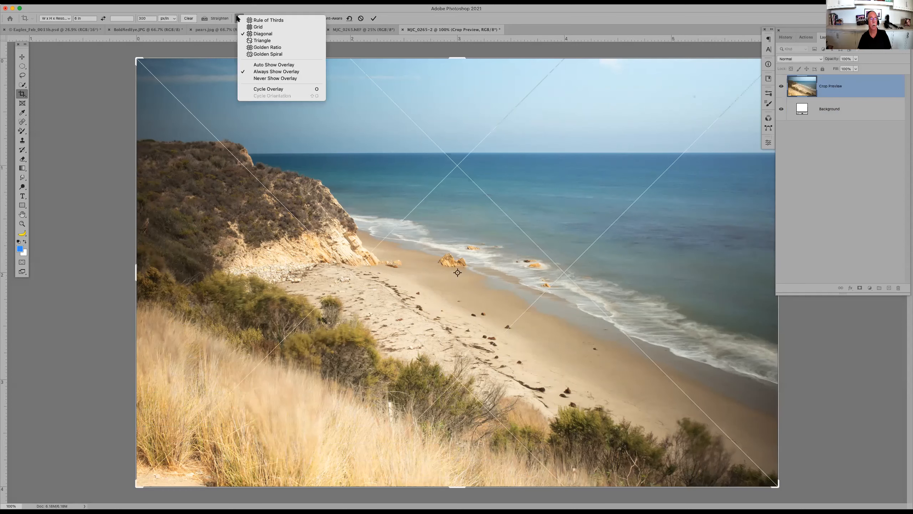
{"action": "left_click", "coordinate": [258, 39]}
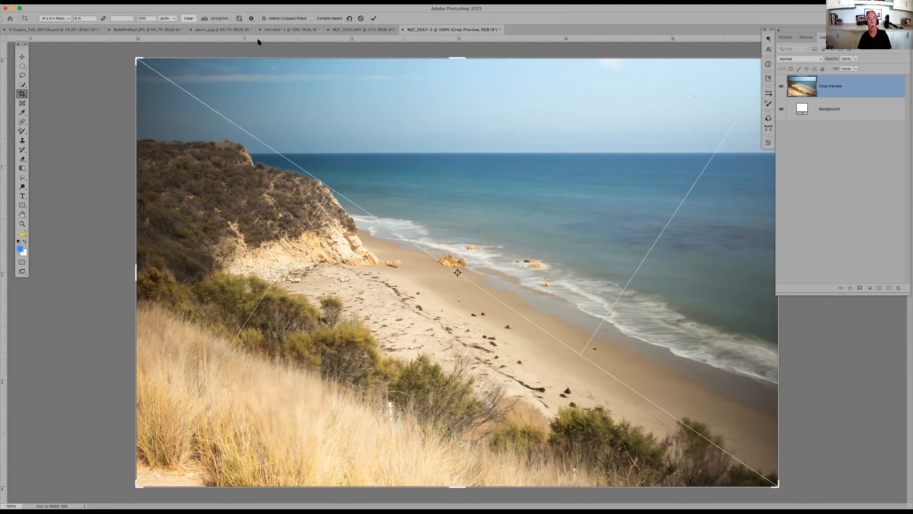
{"action": "left_click", "coordinate": [239, 18]}
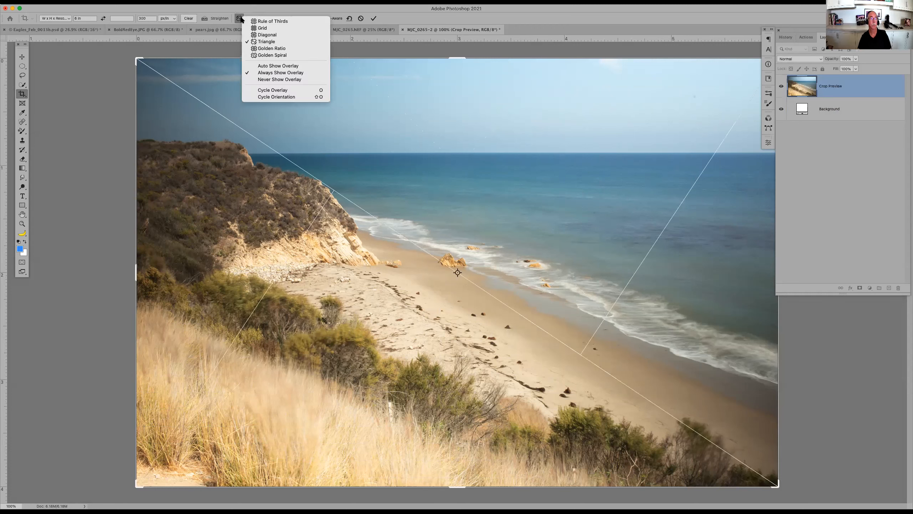
{"action": "left_click", "coordinate": [264, 48]}
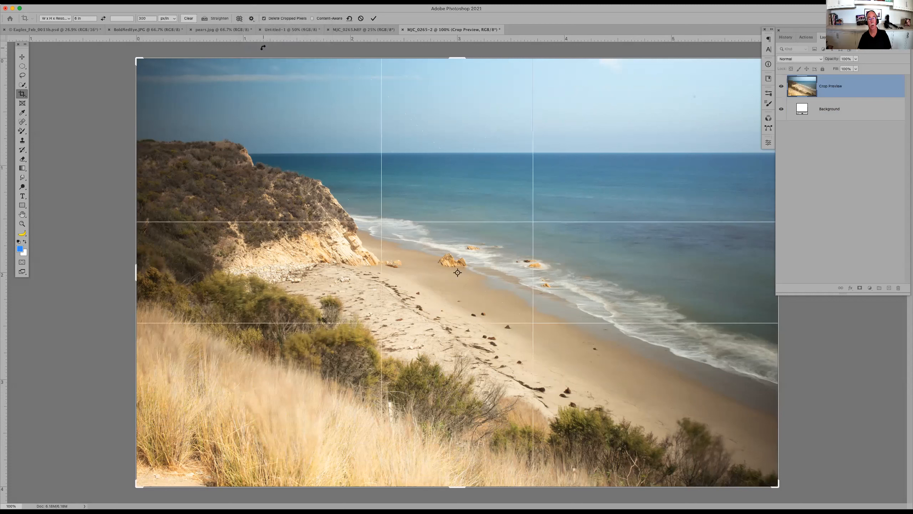
{"action": "left_click", "coordinate": [239, 19]}
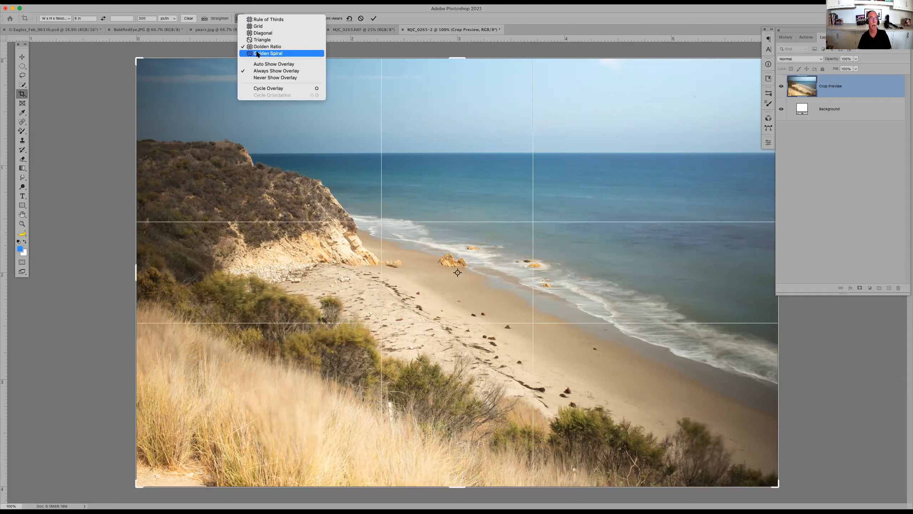
{"action": "left_click", "coordinate": [271, 54]}
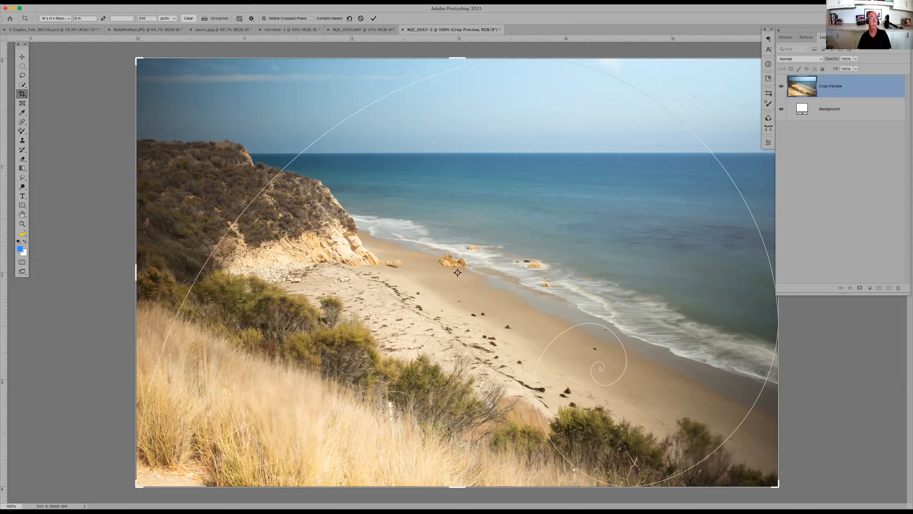
{"action": "left_click", "coordinate": [239, 18]}
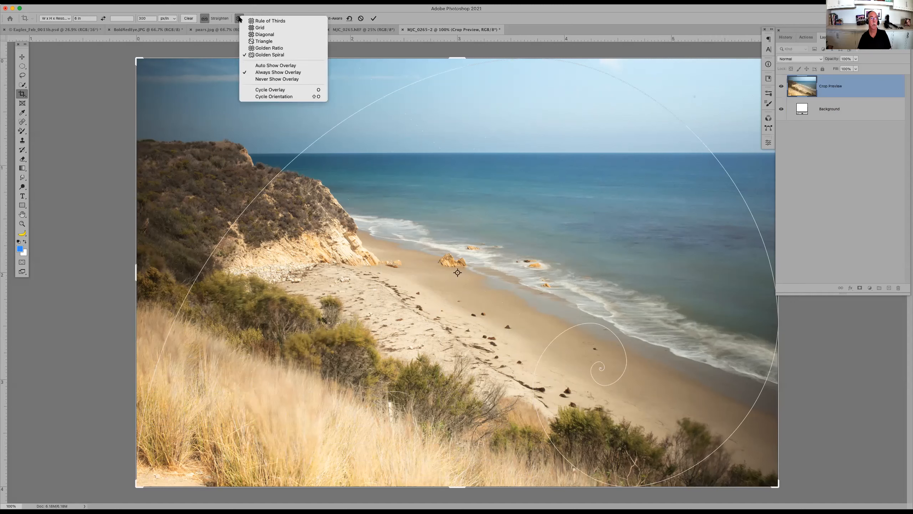
{"action": "left_click", "coordinate": [261, 41]}
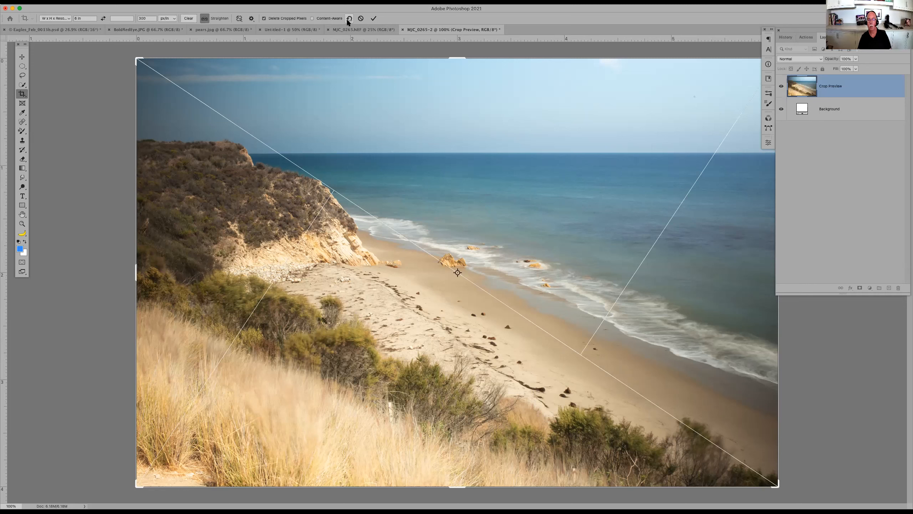
Check the additional crop options, switch the overlay to Rule of Thirds, and shrink the crop frame to the central beach area
{"action": "left_click", "coordinate": [252, 19]}
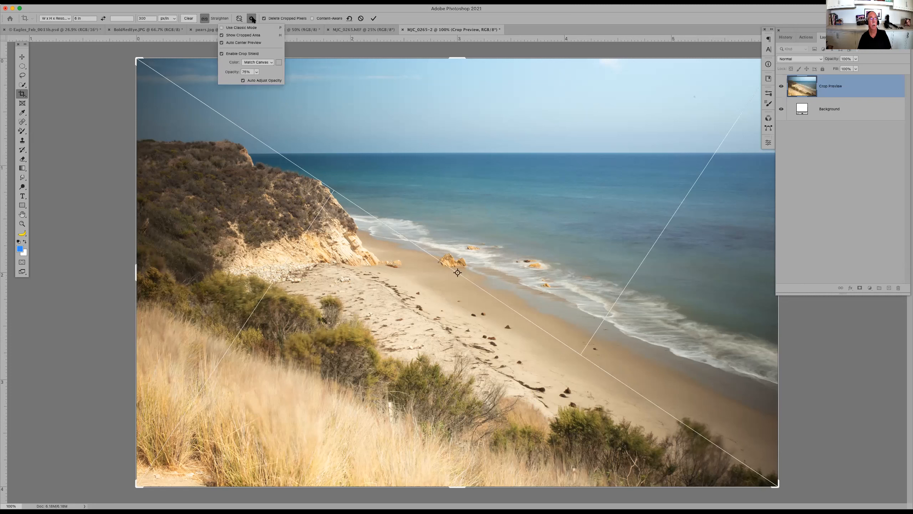
{"action": "left_click", "coordinate": [252, 19]}
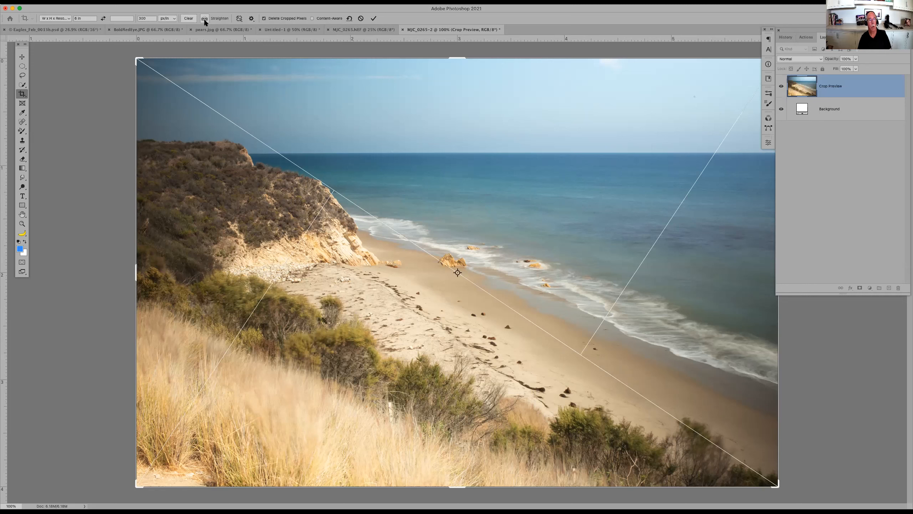
{"action": "left_click", "coordinate": [239, 19]}
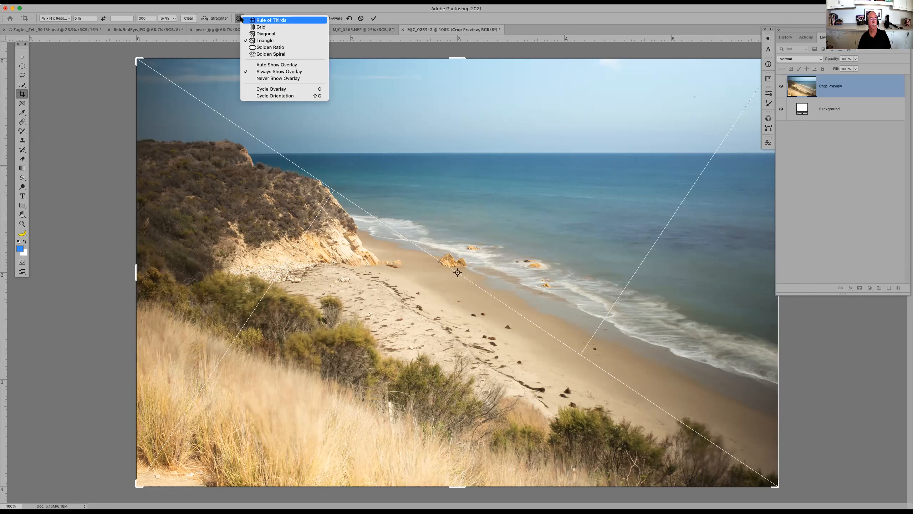
{"action": "left_click", "coordinate": [260, 21]}
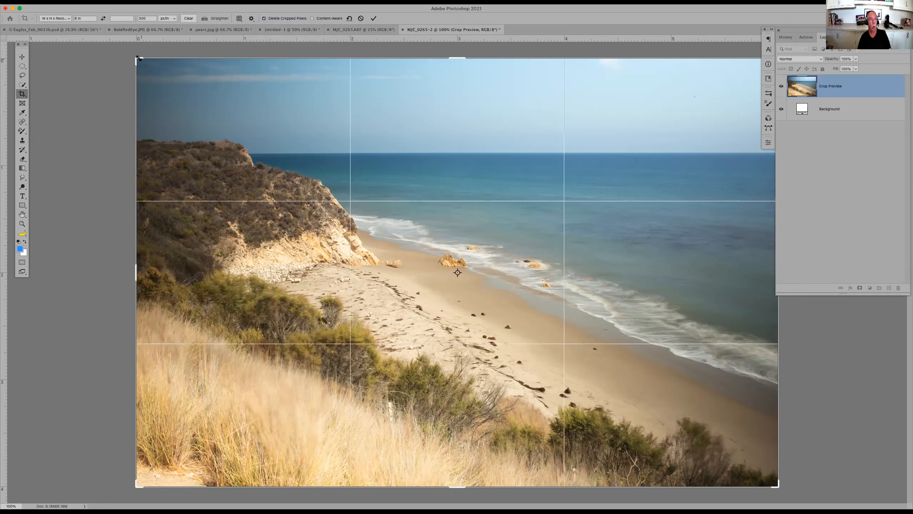
{"action": "left_click_drag", "start_coordinate": [138, 58], "coordinate": [475, 238]}
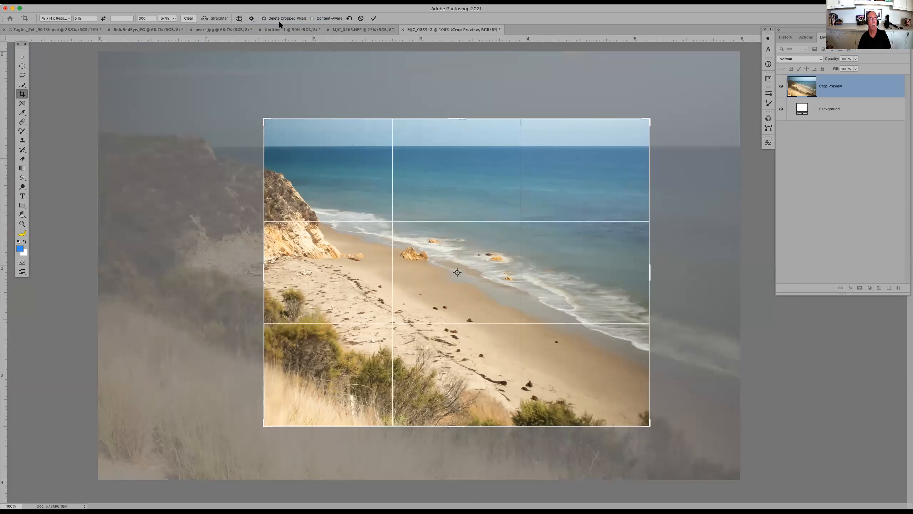
Try the crop shield at 100% and at low opacity, and set its opacity to 75%
{"action": "left_click", "coordinate": [252, 18]}
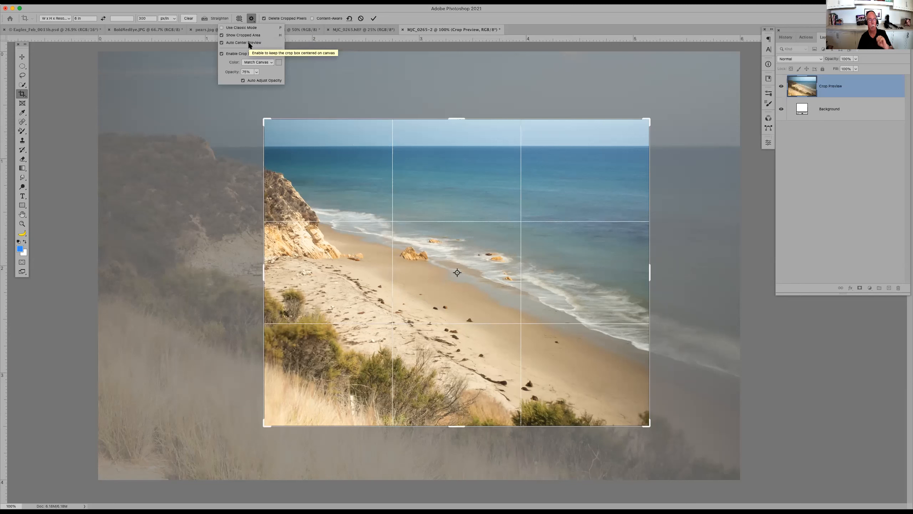
{"action": "left_click", "coordinate": [257, 72]}
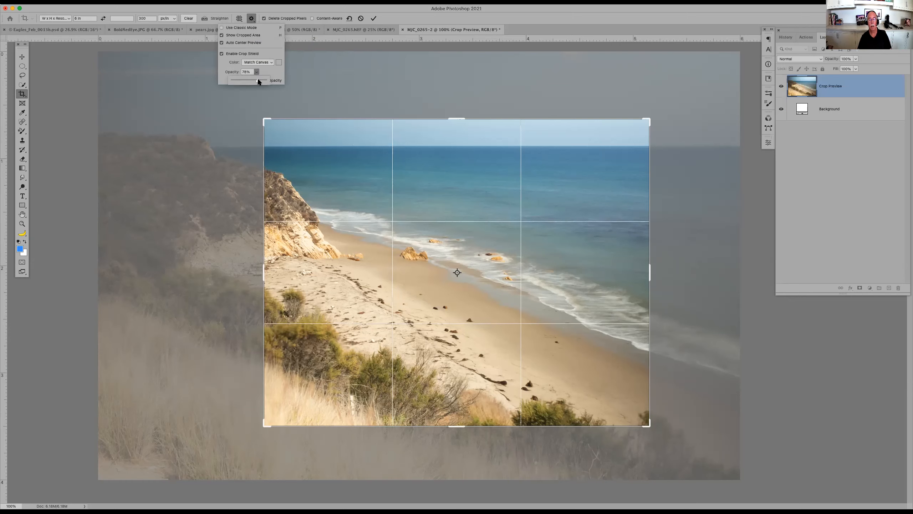
{"action": "left_click_drag", "start_coordinate": [271, 80], "coordinate": [282, 82]}
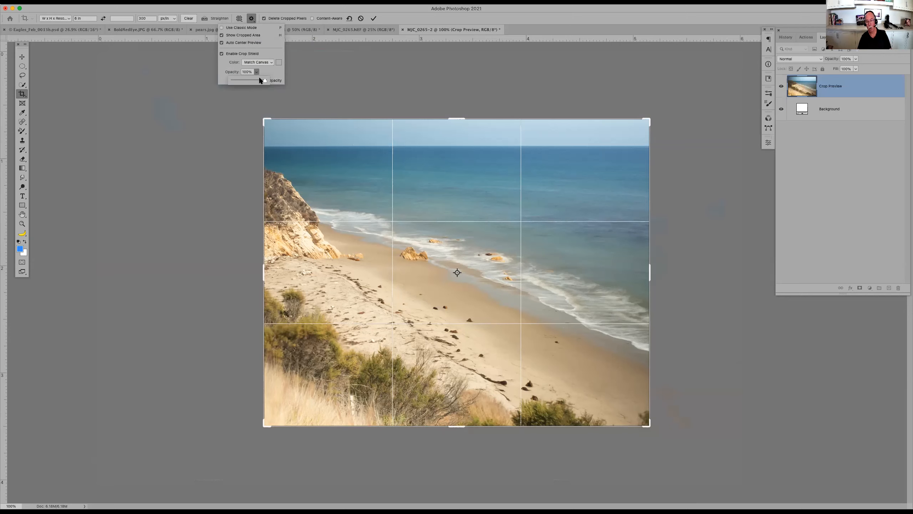
{"action": "left_click", "coordinate": [239, 80]}
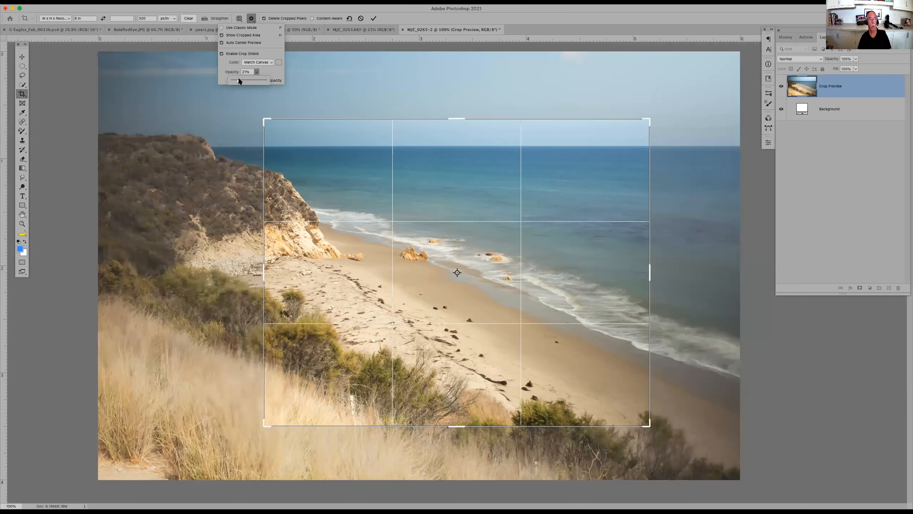
{"action": "left_click_drag", "start_coordinate": [234, 80], "coordinate": [225, 81]}
{"action": "left_click", "coordinate": [254, 80]}
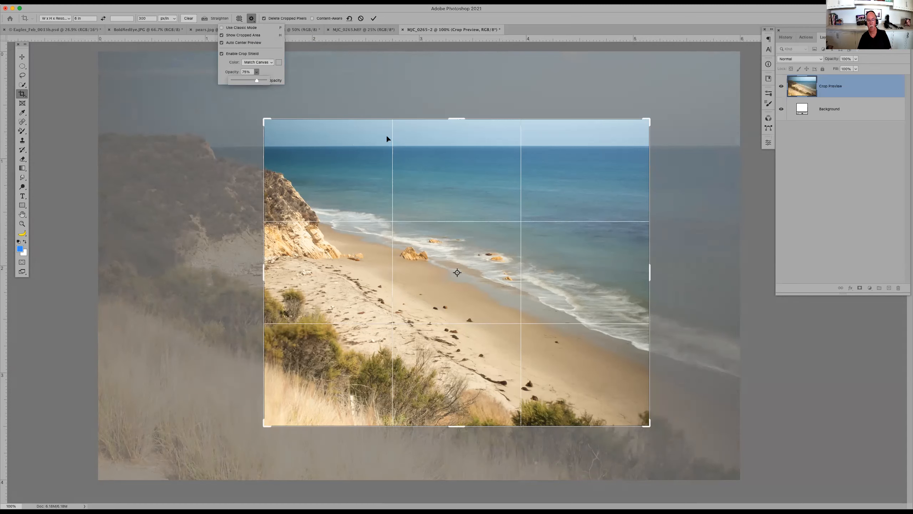
Reposition the beach photo inside the crop frame, reduce the frame's height, and reset the crop box and its ratio settings
{"action": "left_click_drag", "start_coordinate": [413, 174], "coordinate": [373, 177]}
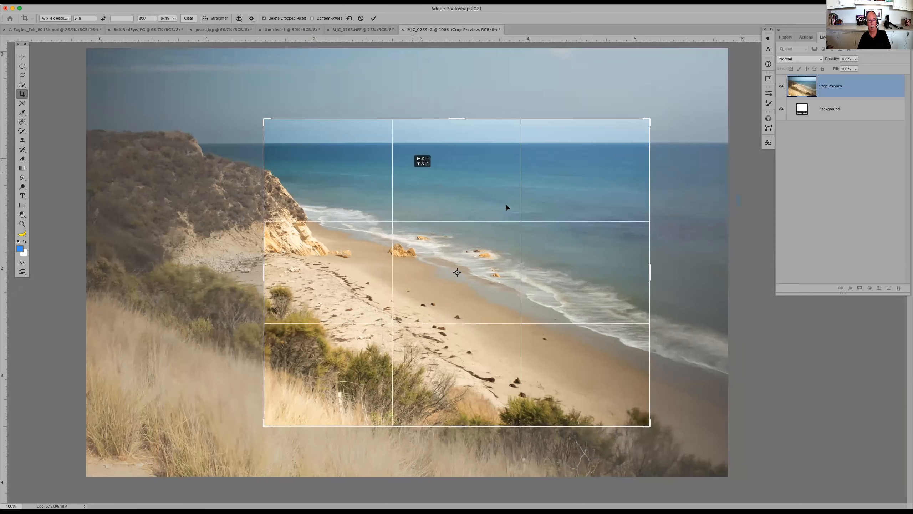
{"action": "left_click_drag", "start_coordinate": [506, 207], "coordinate": [508, 203]}
{"action": "left_click_drag", "start_coordinate": [461, 426], "coordinate": [459, 365]}
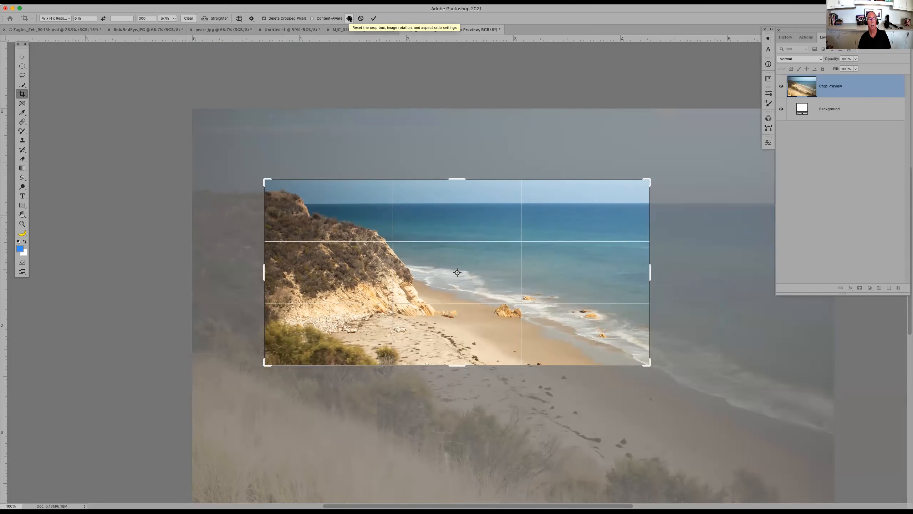
{"action": "left_click", "coordinate": [349, 18]}
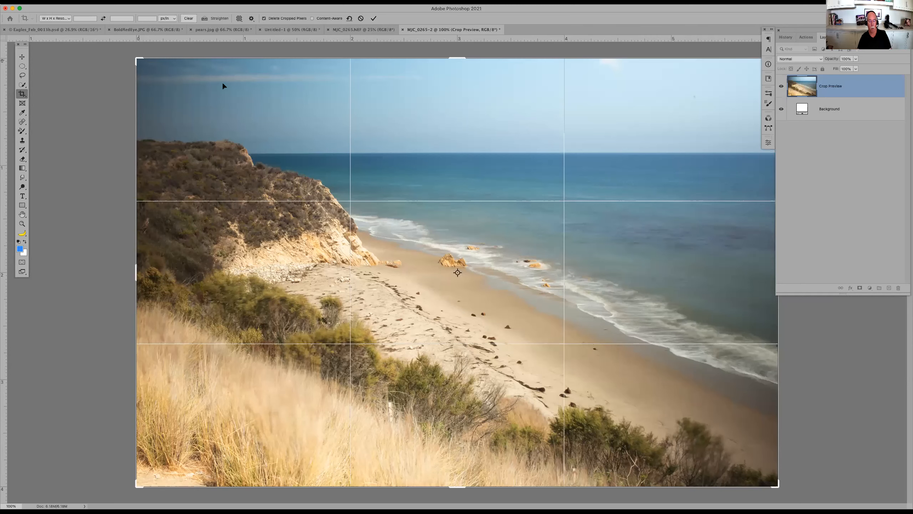
Try a Content-Aware crop that extends the beach photo beyond its upper-left corner, and undo it
{"action": "key", "text": "super"}
{"action": "key", "text": "super+minus"}
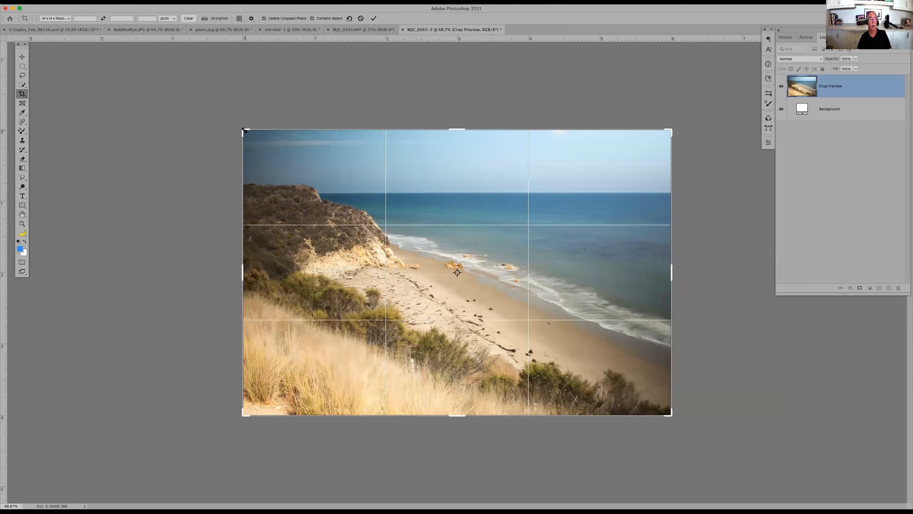
{"action": "left_click_drag", "start_coordinate": [243, 130], "coordinate": [223, 114]}
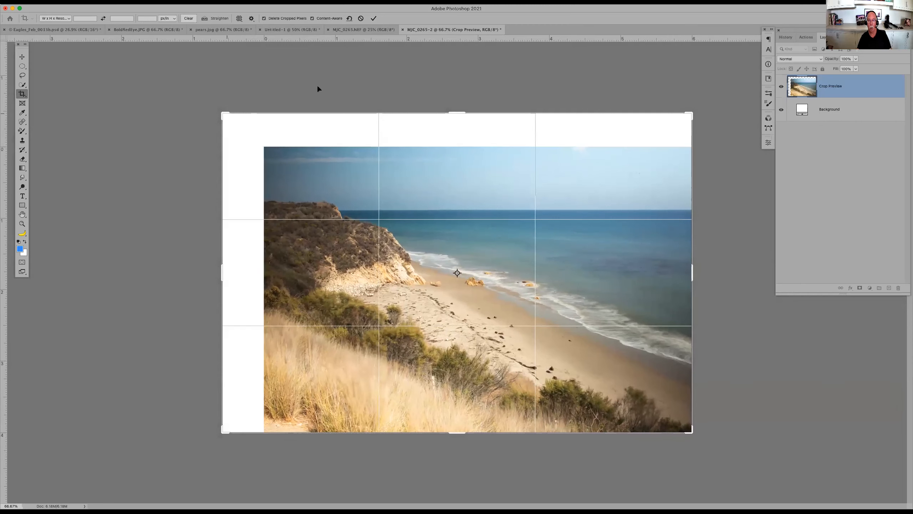
{"action": "key", "text": "Return"}
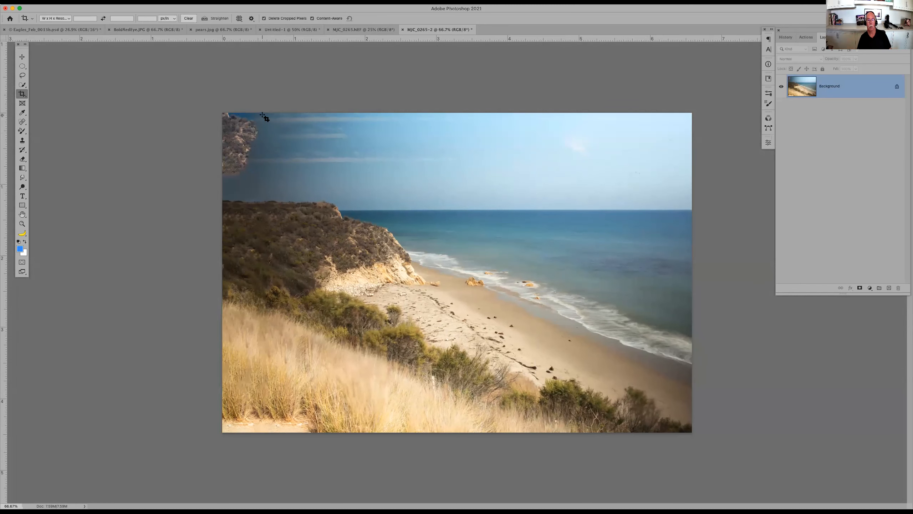
{"action": "key", "text": "super+z"}
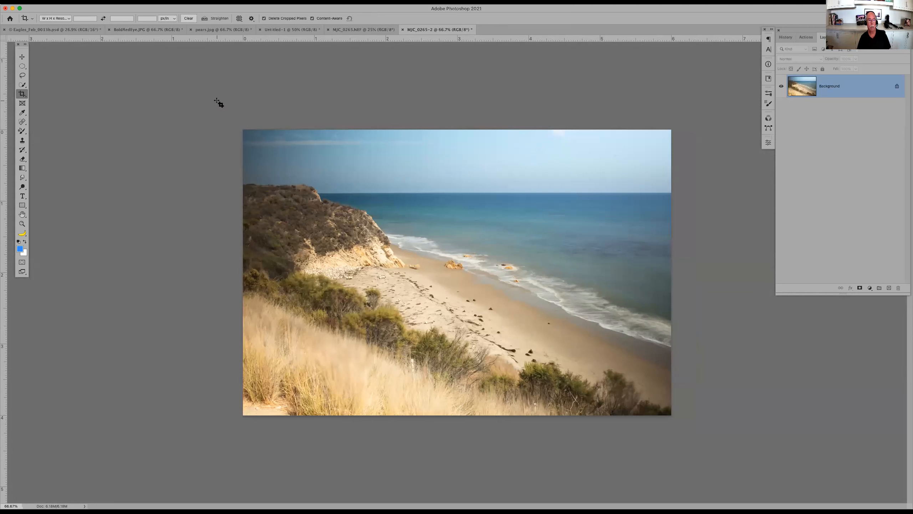
Extend the beach photo's sky upward with a Content-Aware crop and apply it
{"action": "left_click_drag", "start_coordinate": [244, 130], "coordinate": [676, 421]}
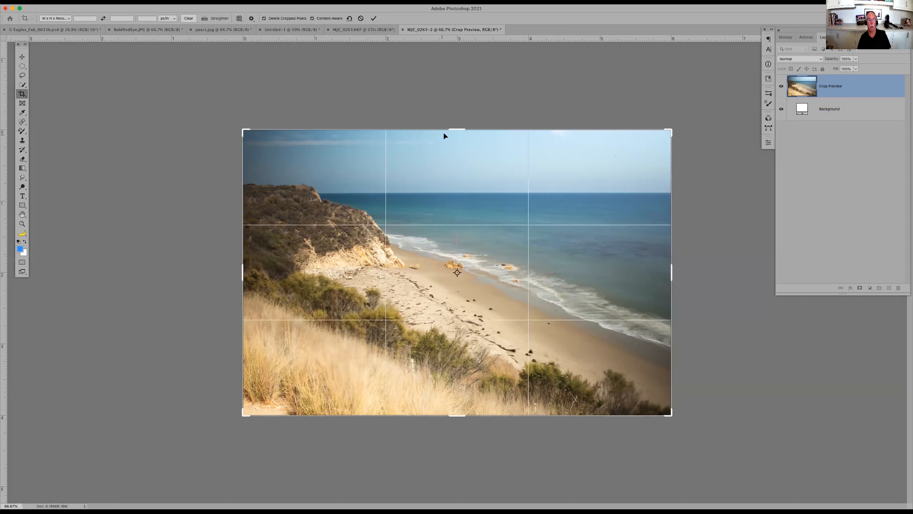
{"action": "left_click_drag", "start_coordinate": [454, 129], "coordinate": [456, 106]}
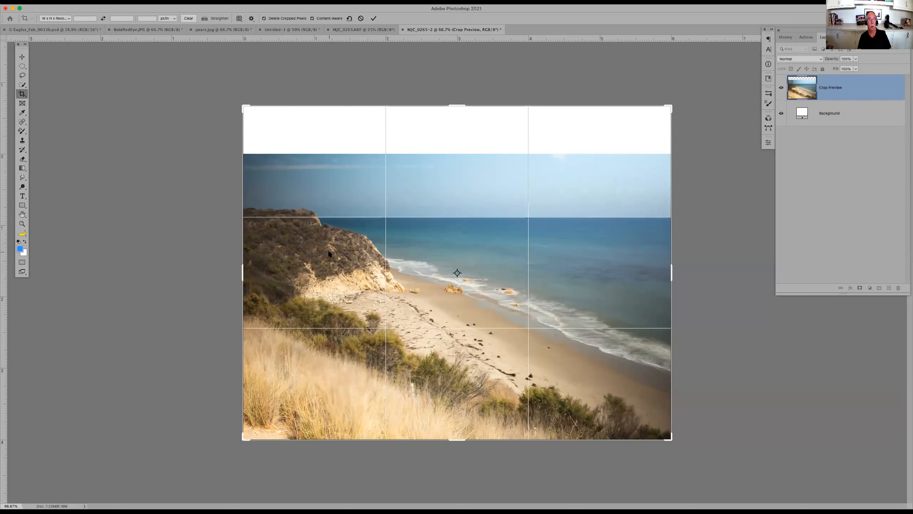
{"action": "key", "text": "Return"}
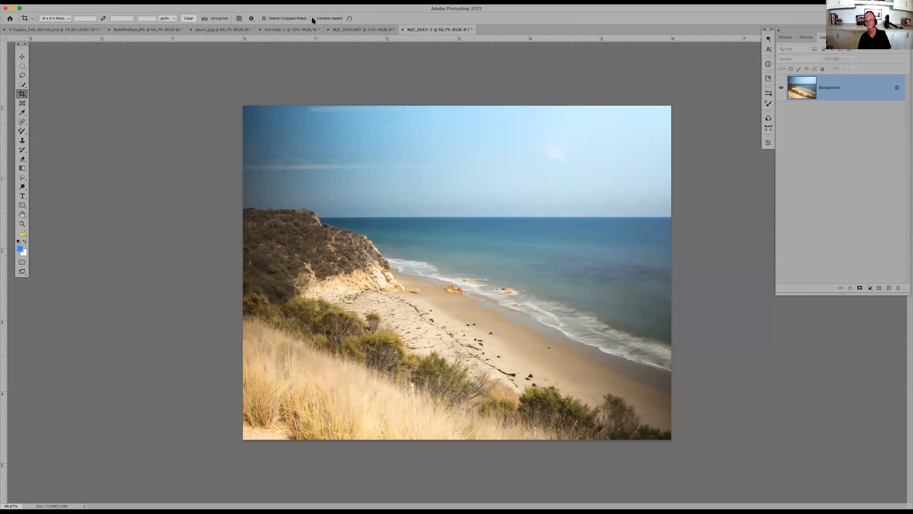
Try a smaller crop frame around the middle of the beach photo with Content-Aware off
{"action": "left_click_drag", "start_coordinate": [290, 163], "coordinate": [594, 381]}
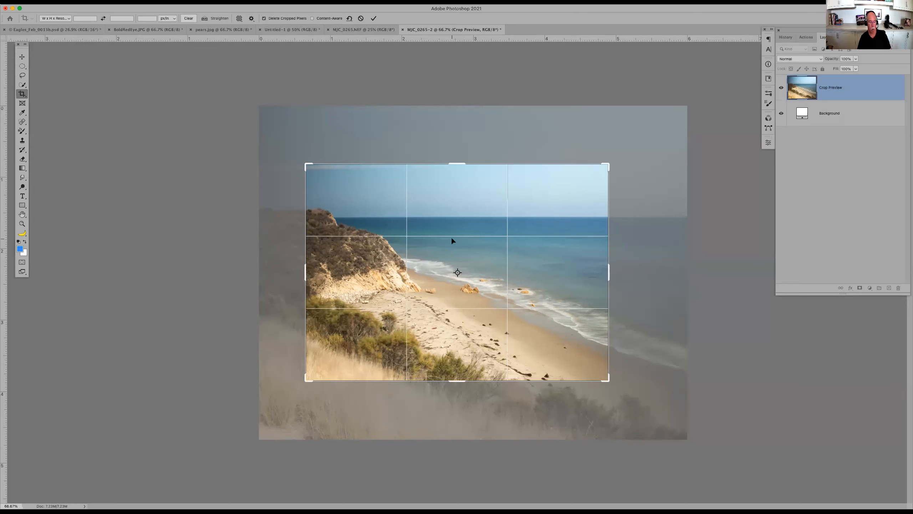
{"action": "key", "text": "Return"}
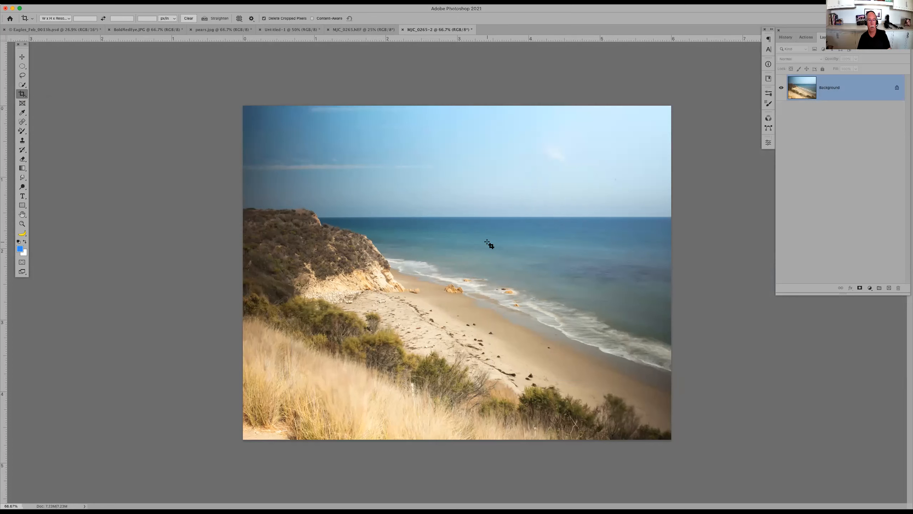
Open the building photo DSC_7033.NEF from outside the current document set
{"action": "key", "text": "super"}
{"action": "key", "text": "super+space"}
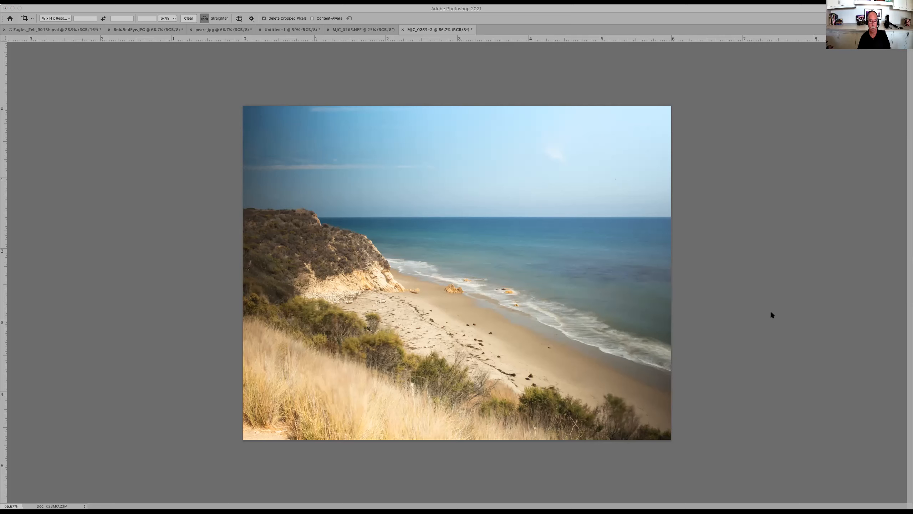
{"action": "key", "text": "Tab"}
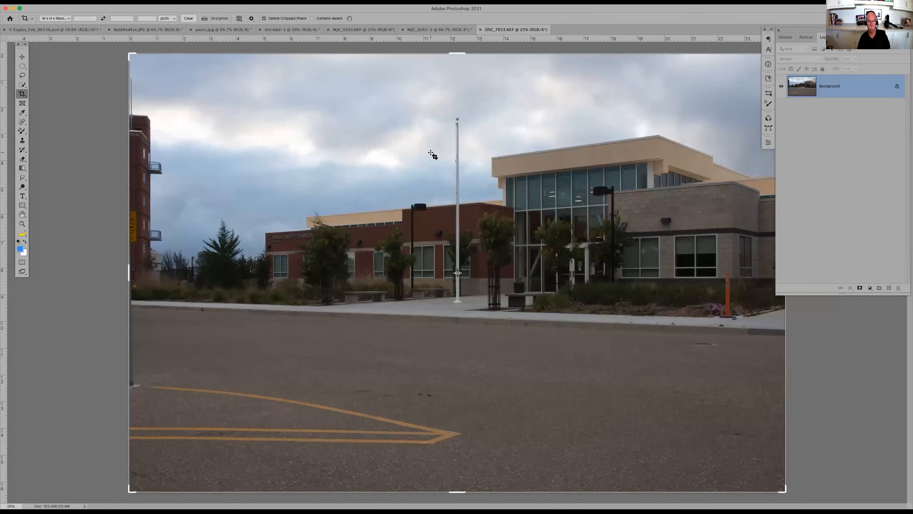
Crop the building photo to remove the brick tower at its left edge, some upper sky and some foreground pavement
{"action": "key", "text": "super+minus"}
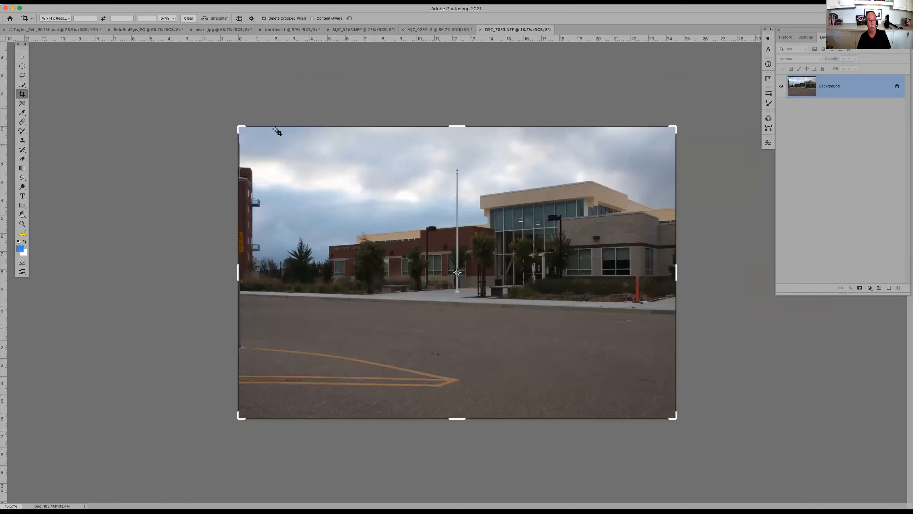
{"action": "left_click_drag", "start_coordinate": [457, 127], "coordinate": [514, 239]}
{"action": "key", "text": "Escape"}
{"action": "left_click_drag", "start_coordinate": [292, 125], "coordinate": [330, 141]}
{"action": "left_click_drag", "start_coordinate": [238, 265], "coordinate": [264, 265]}
{"action": "left_click_drag", "start_coordinate": [457, 414], "coordinate": [461, 389]}
{"action": "key", "text": "Return"}
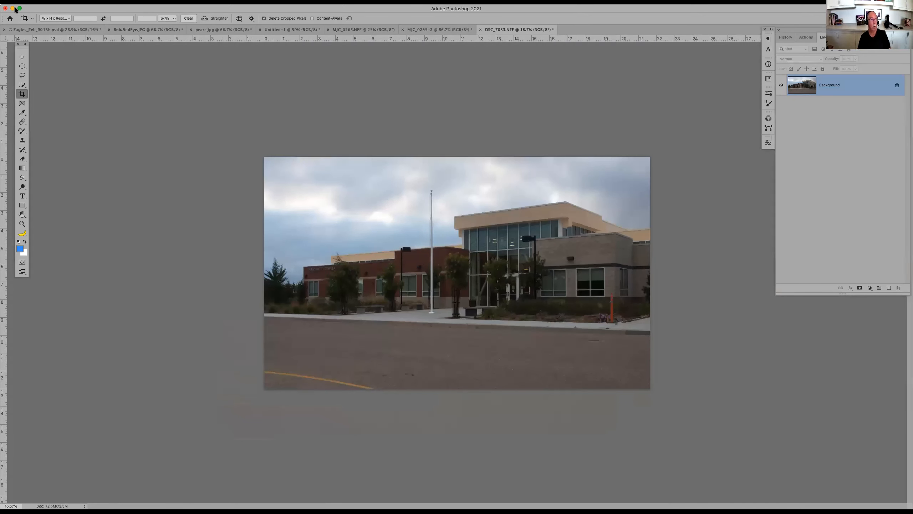
Try a Perspective Crop of the whole building photo with width 6 px and both upper corners pulled inward along the top edge
{"action": "left_click", "coordinate": [23, 95]}
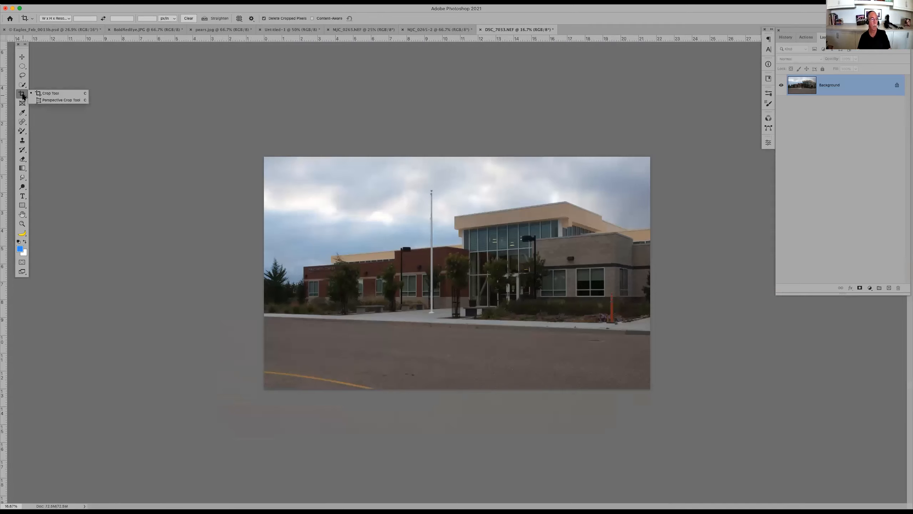
{"action": "left_click", "coordinate": [51, 100]}
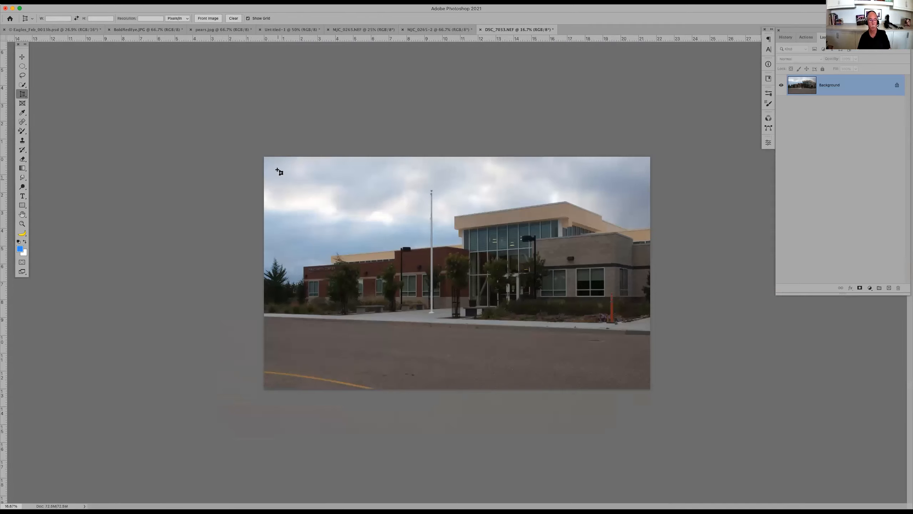
{"action": "left_click_drag", "start_coordinate": [264, 157], "coordinate": [651, 397]}
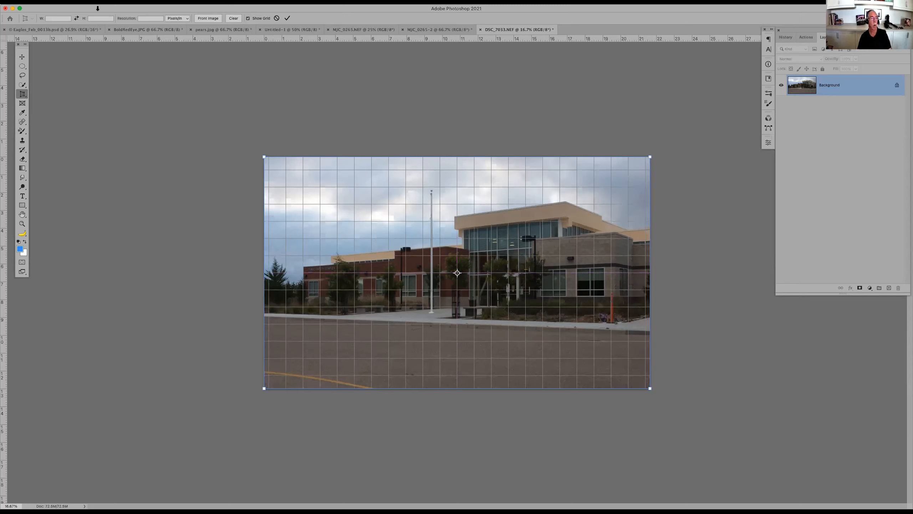
{"action": "left_click", "coordinate": [52, 19]}
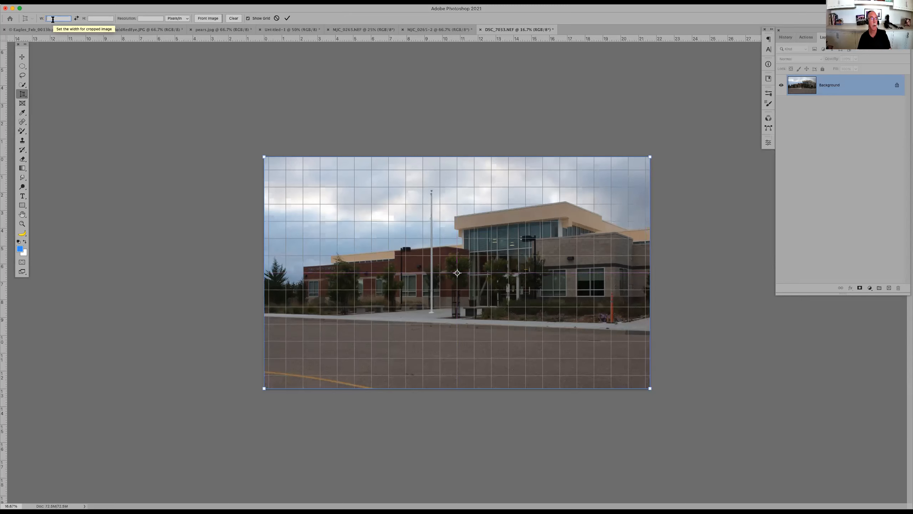
{"action": "key", "text": "Tab"}
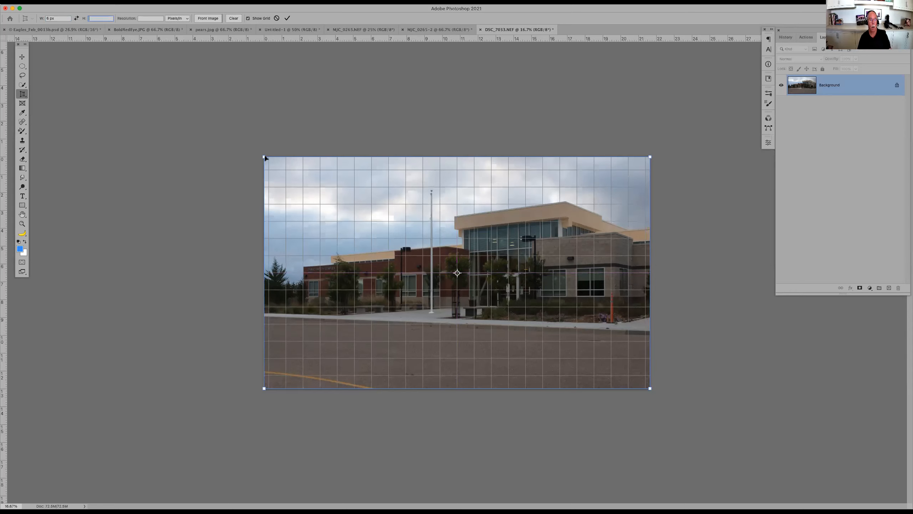
{"action": "left_click_drag", "start_coordinate": [266, 156], "coordinate": [289, 157]}
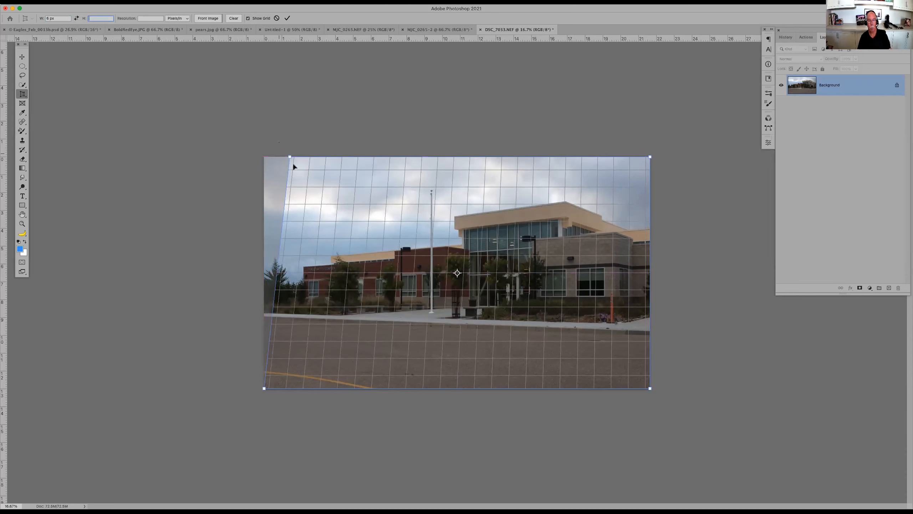
{"action": "left_click_drag", "start_coordinate": [316, 255], "coordinate": [317, 254]}
{"action": "left_click_drag", "start_coordinate": [650, 157], "coordinate": [617, 156]}
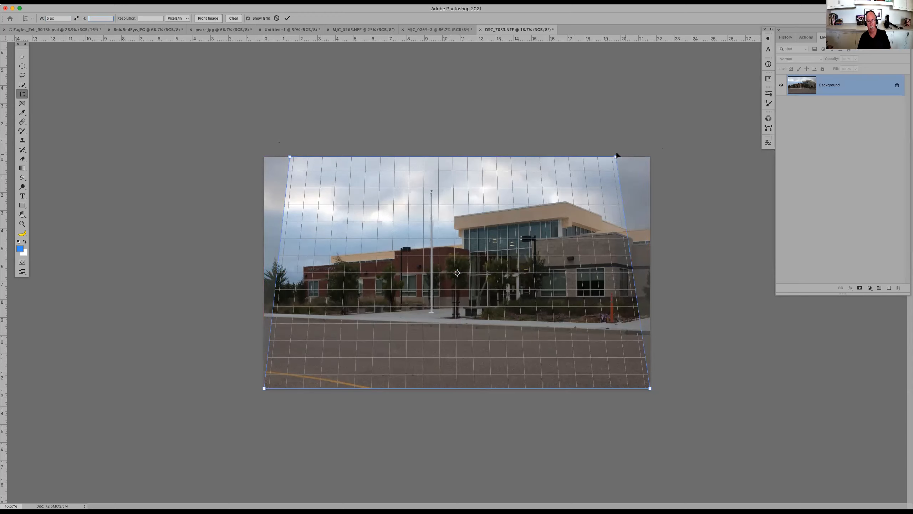
{"action": "key", "text": "Return"}
{"action": "key", "text": "Return"}
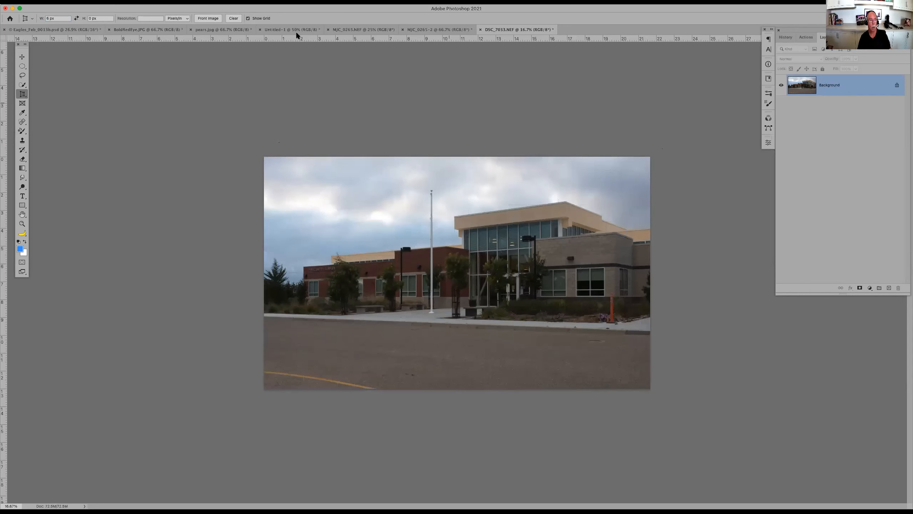
Set the Perspective Crop output size to 12 in wide by 6 in high
{"action": "left_click", "coordinate": [61, 18]}
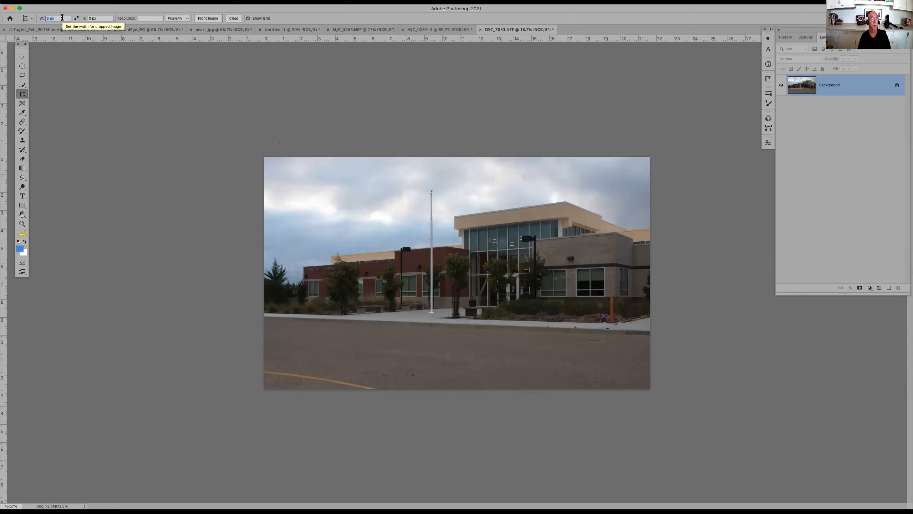
{"action": "type", "text": "6 6"}
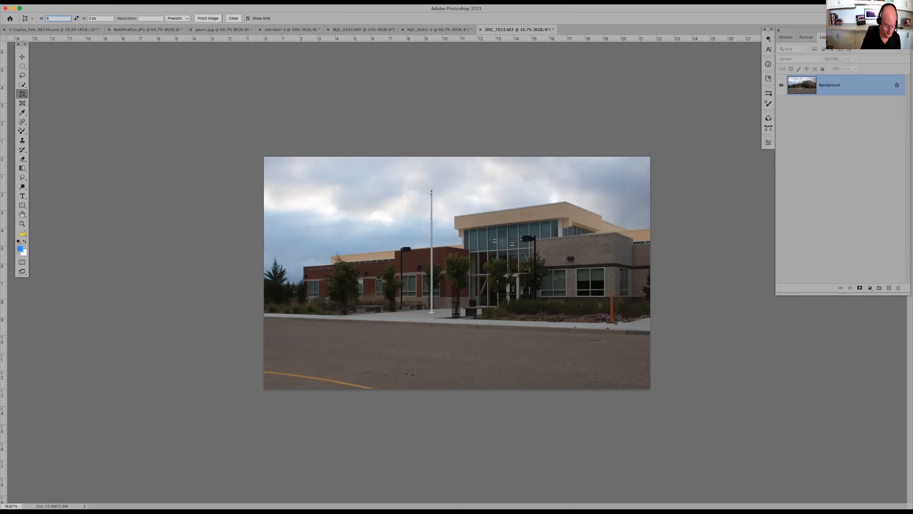
{"action": "key", "text": "Tab"}
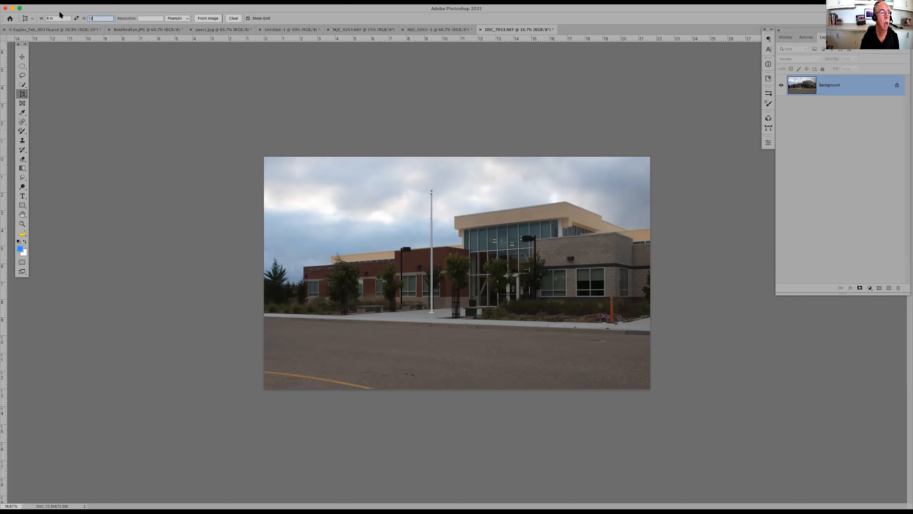
{"action": "left_click", "coordinate": [77, 18]}
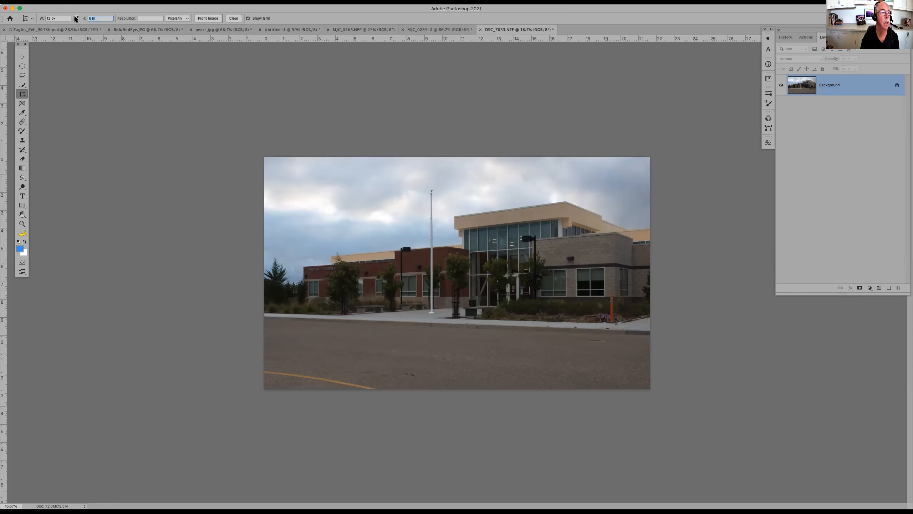
{"action": "left_click", "coordinate": [50, 18]}
{"action": "type", "text": "1212px"}
{"action": "key", "text": "BackSpace"}
{"action": "key", "text": "BackSpace"}
{"action": "key", "text": "BackSpace"}
{"action": "key", "text": "BackSpace"}
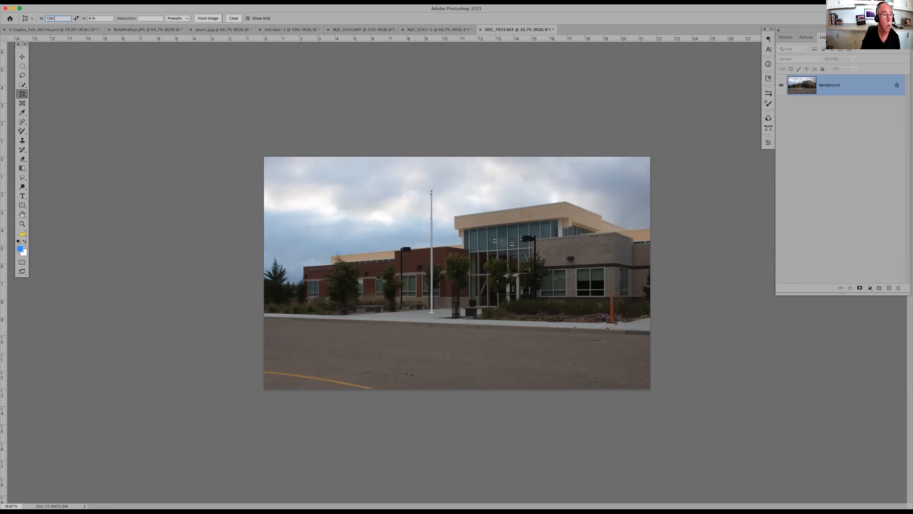
{"action": "left_click", "coordinate": [319, 192]}
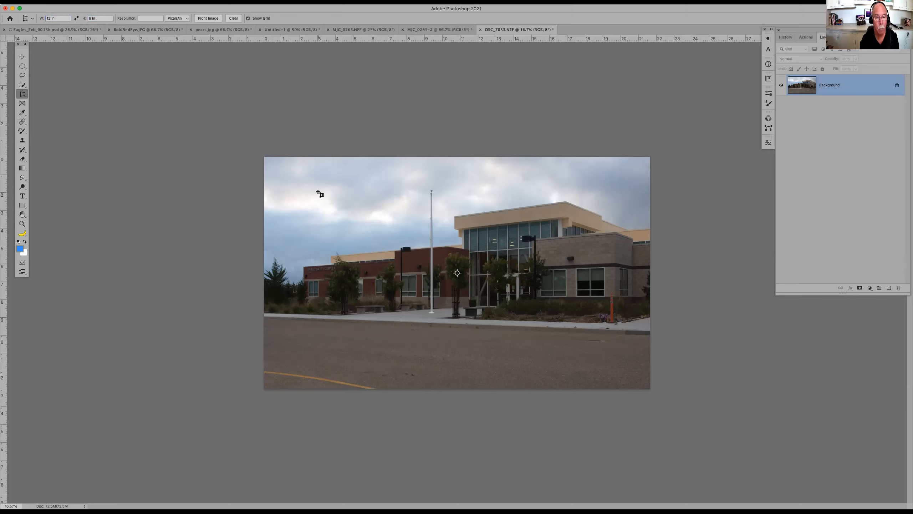
{"action": "key", "text": "Escape"}
Perspective-crop the whole building photo with both upper corners pulled inward and apply the crop
{"action": "left_click_drag", "start_coordinate": [265, 160], "coordinate": [658, 398]}
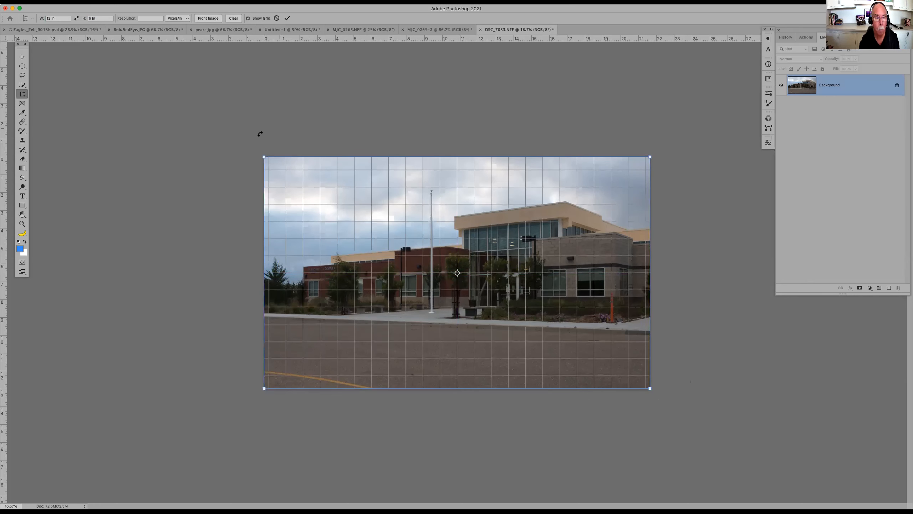
{"action": "left_click_drag", "start_coordinate": [264, 159], "coordinate": [301, 161]}
{"action": "left_click_drag", "start_coordinate": [649, 157], "coordinate": [603, 161]}
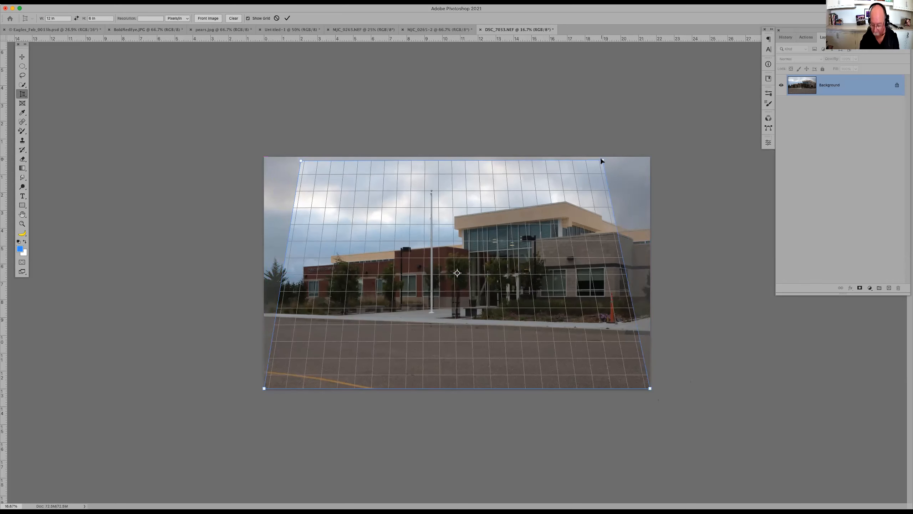
{"action": "key", "text": "Return"}
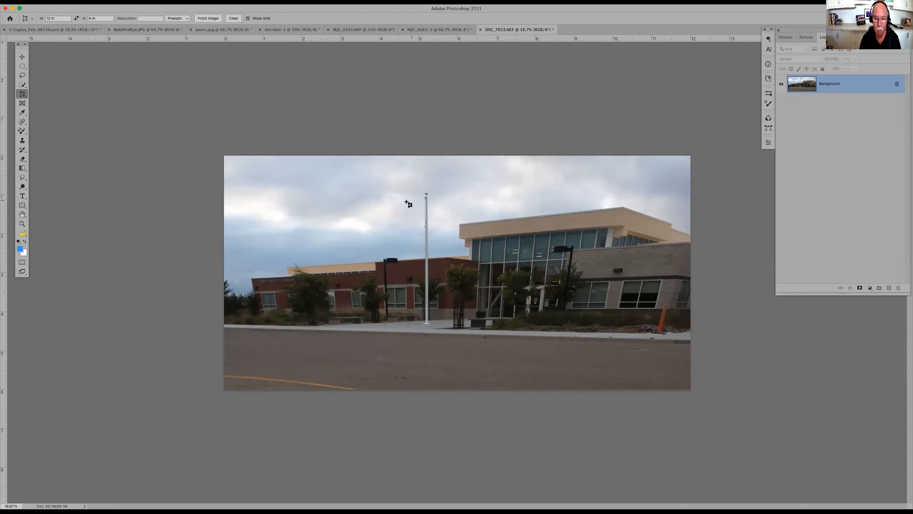
Perspective-crop the building photo again with both lower corners pulled inward along the bottom edge, and apply it
{"action": "left_click_drag", "start_coordinate": [225, 157], "coordinate": [707, 412]}
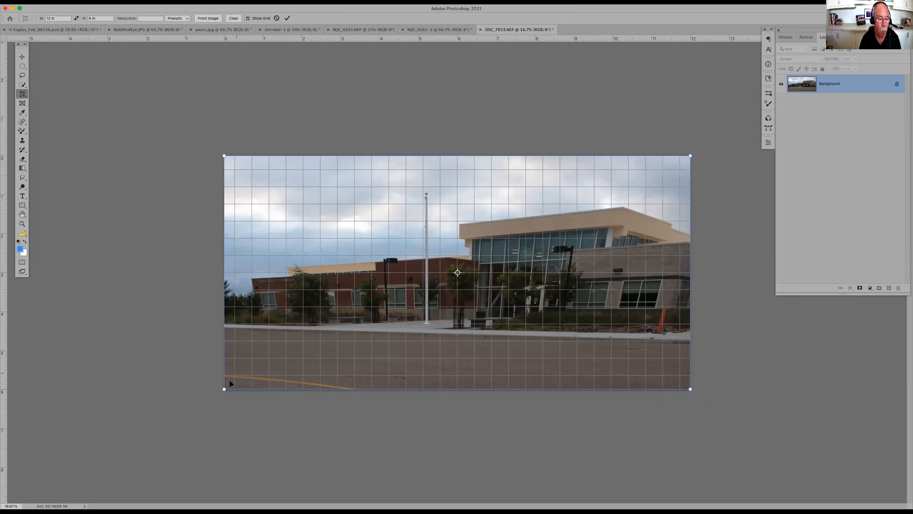
{"action": "left_click_drag", "start_coordinate": [224, 389], "coordinate": [262, 391]}
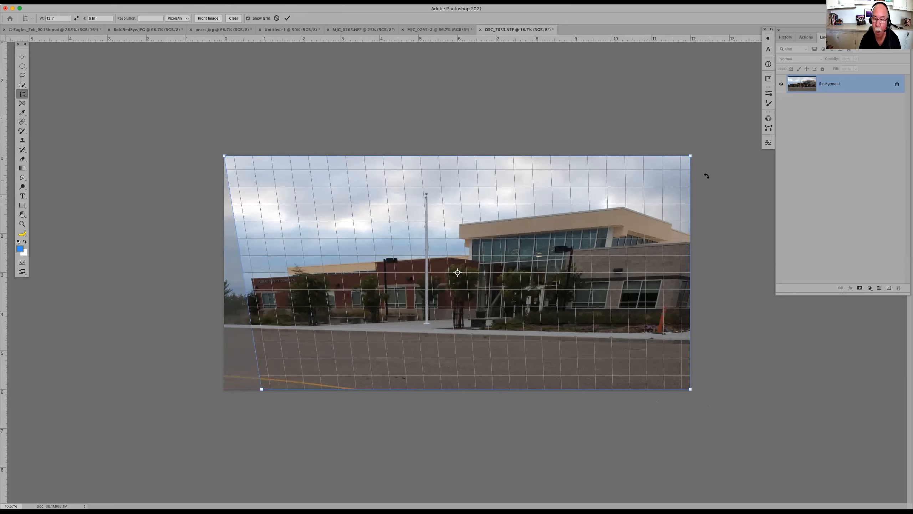
{"action": "left_click_drag", "start_coordinate": [690, 389], "coordinate": [665, 390]}
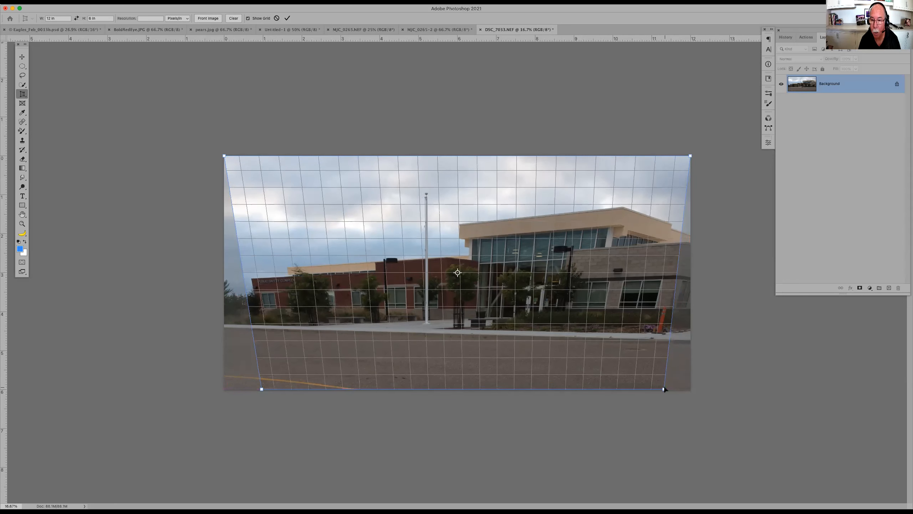
{"action": "key", "text": "Return"}
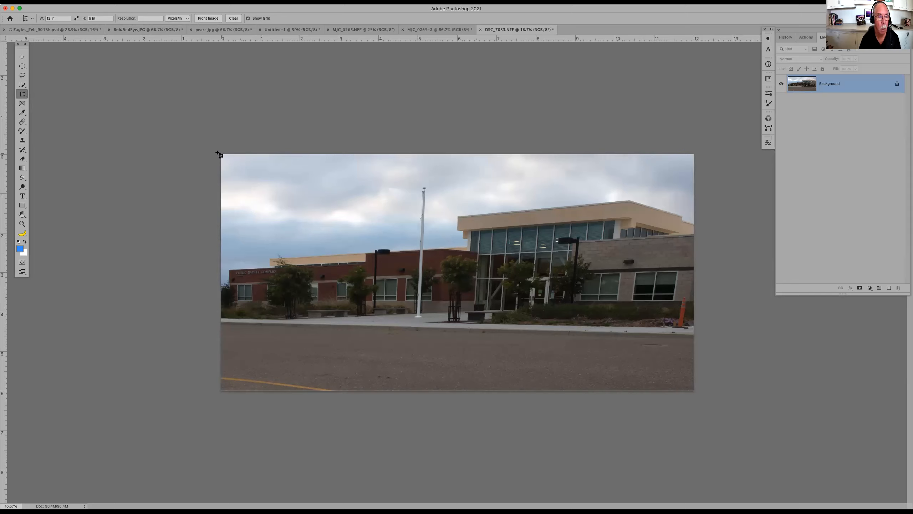
Toggle Show Grid off and on over a perspective crop frame around the entire building photo, and cancel the crop
{"action": "left_click_drag", "start_coordinate": [219, 155], "coordinate": [718, 417]}
{"action": "left_click", "coordinate": [248, 18]}
{"action": "left_click", "coordinate": [247, 17]}
{"action": "left_click", "coordinate": [248, 18]}
{"action": "left_click", "coordinate": [248, 18]}
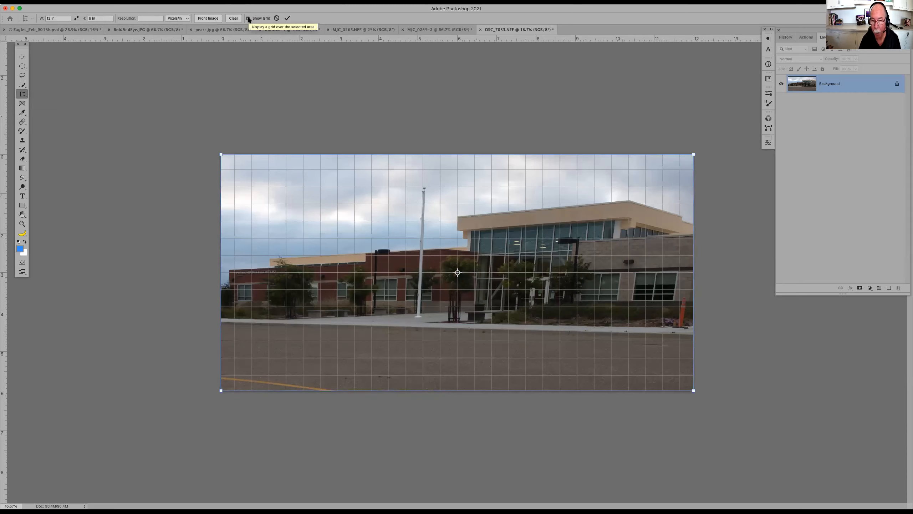
{"action": "left_click", "coordinate": [276, 18]}
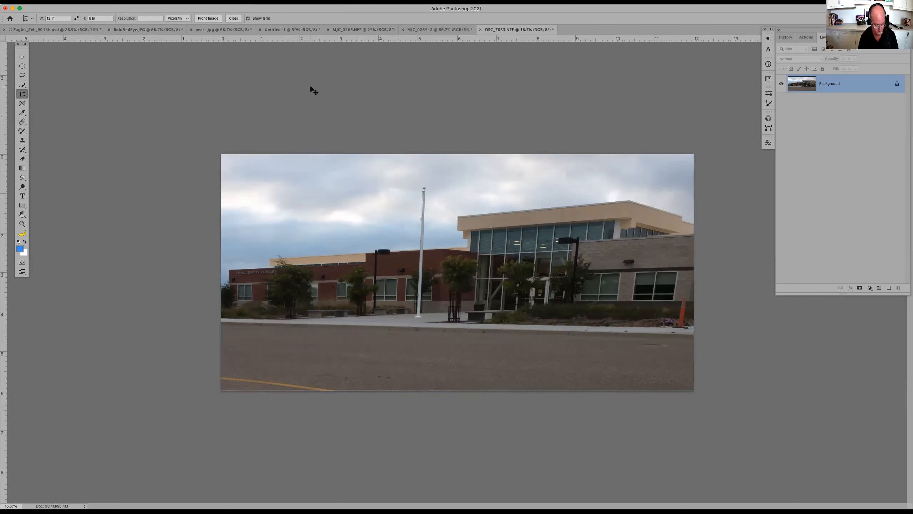
Close DSC_7033.NEF, MJC_0265-2 and MJC_0265.NEF without saving their changes
{"action": "key", "text": "super+w"}
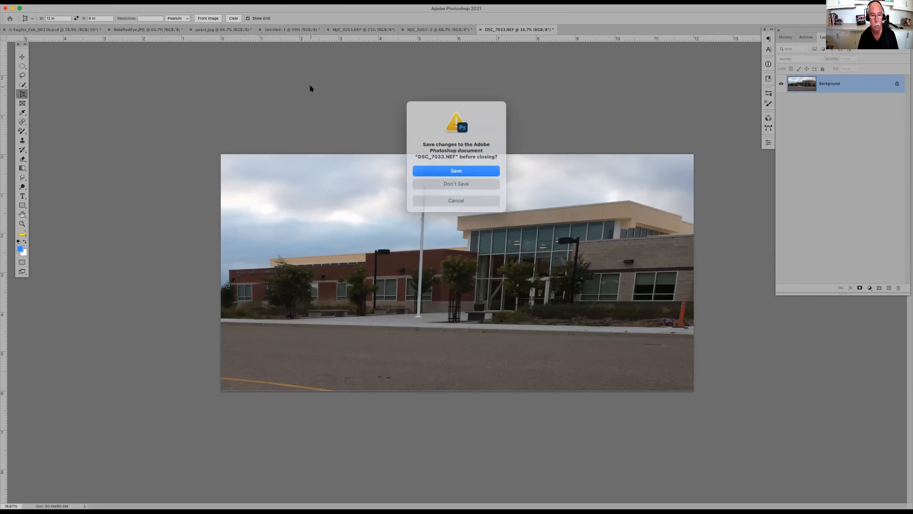
{"action": "left_click", "coordinate": [452, 181]}
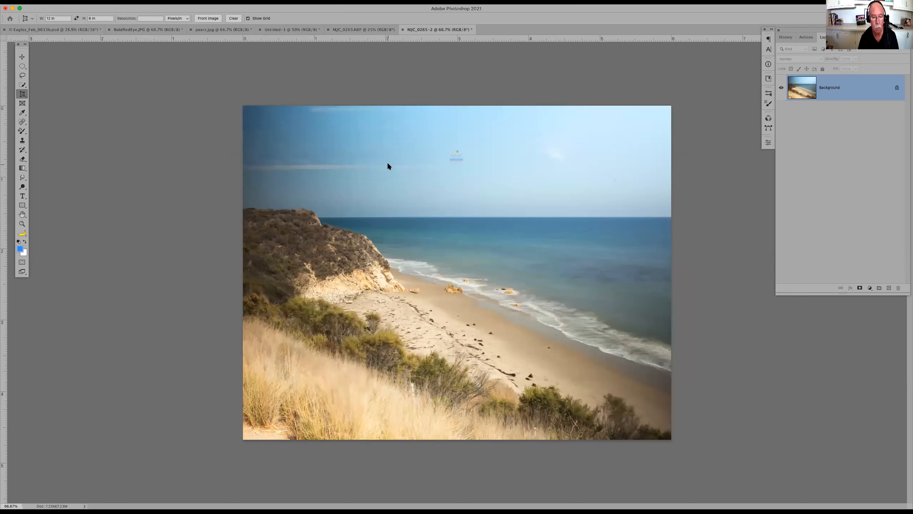
{"action": "key", "text": "super+w"}
{"action": "left_click", "coordinate": [447, 181]}
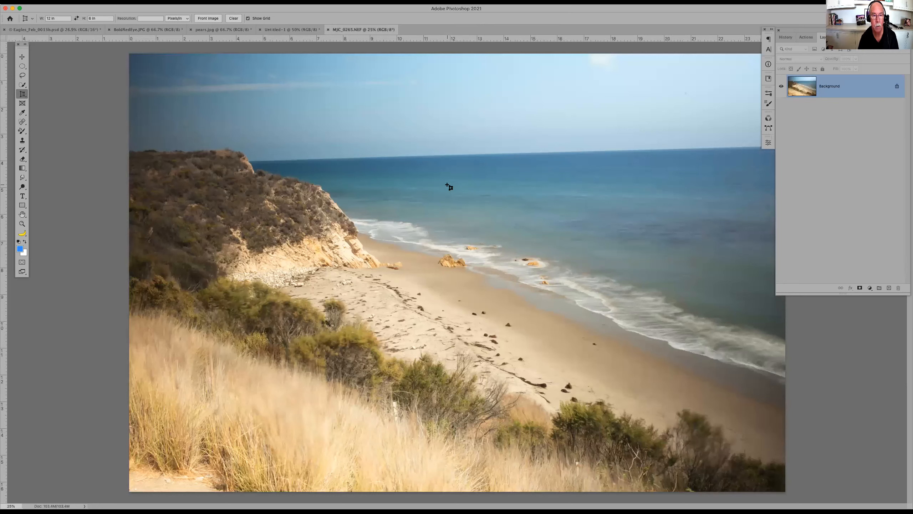
{"action": "key", "text": "super+w"}
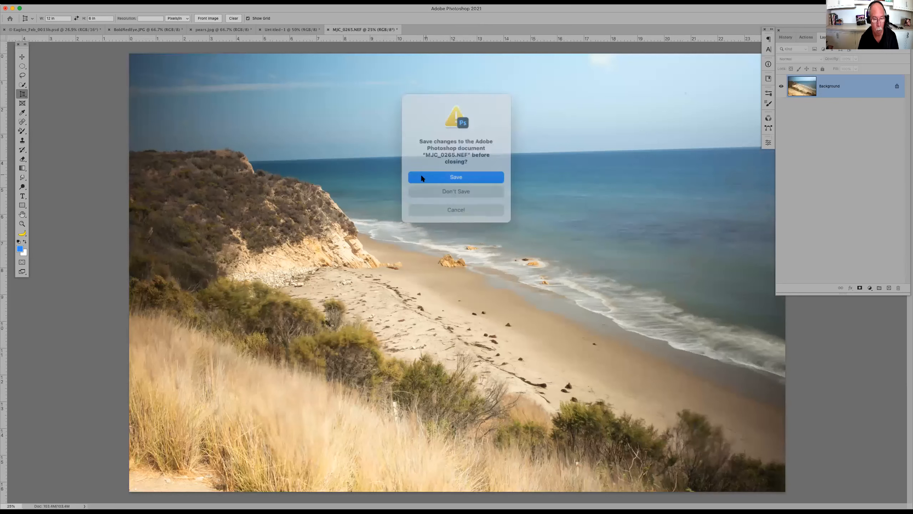
{"action": "left_click", "coordinate": [431, 188]}
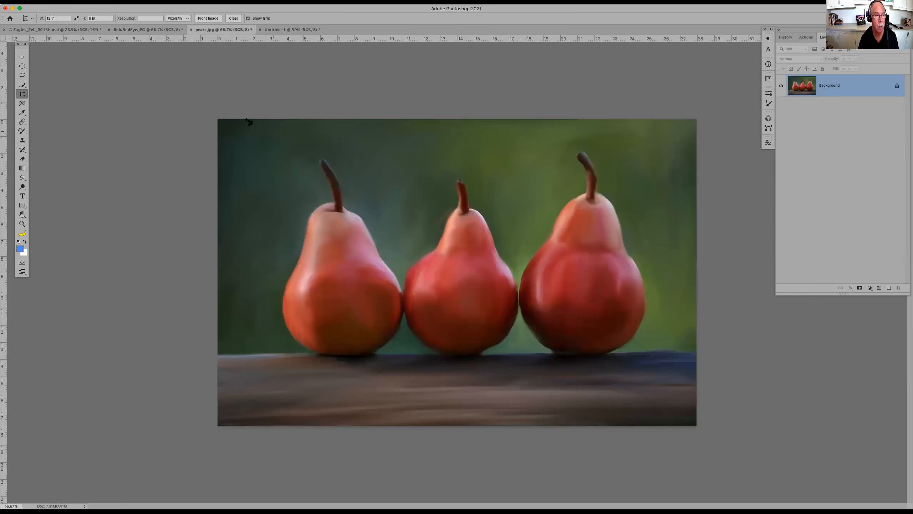
Draw a rectangular frame about 3.2 by 2.1 inches in the upper-left area of the black Untitled-1 canvas with the Frame tool
{"action": "left_click", "coordinate": [23, 103]}
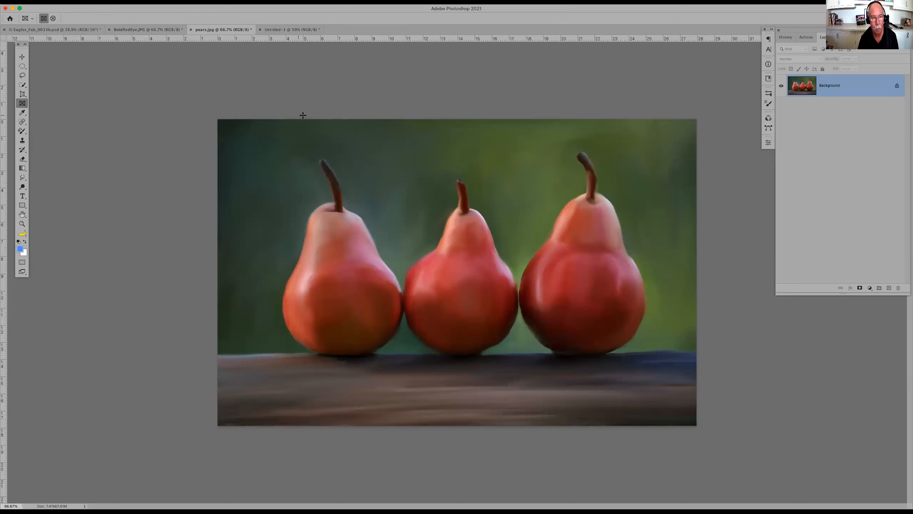
{"action": "left_click", "coordinate": [289, 30]}
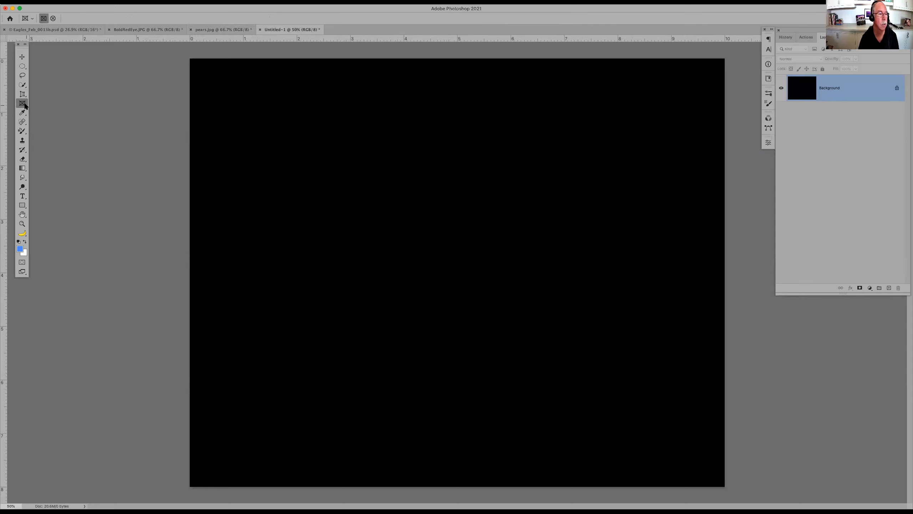
{"action": "left_click_drag", "start_coordinate": [271, 131], "coordinate": [441, 244]}
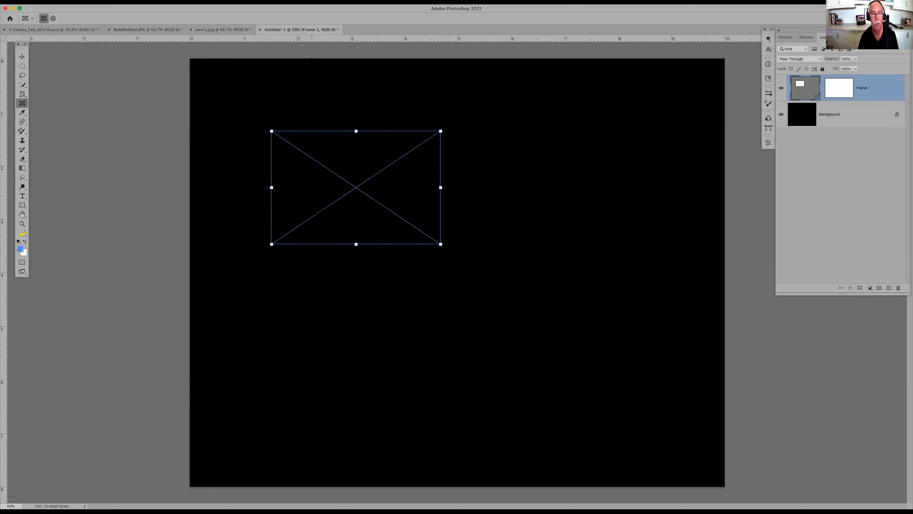
Place the pears.jpg image inside the rectangular frame in Untitled-1 using the Move tool
{"action": "left_click", "coordinate": [234, 30]}
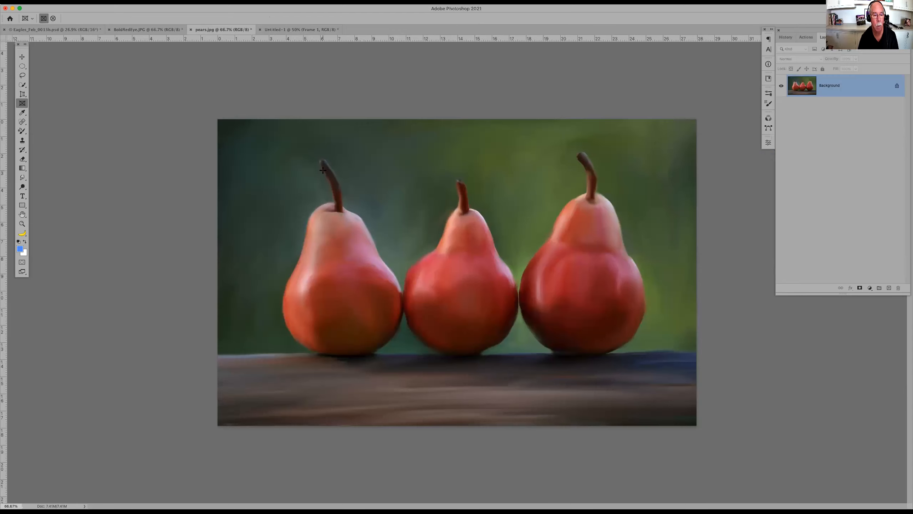
{"action": "key", "text": "v"}
{"action": "mouse_move", "coordinate": [340, 181]}
{"action": "left_mouse_down"}
{"action": "mouse_move", "coordinate": [290, 30]}
{"action": "mouse_move", "coordinate": [328, 174]}
{"action": "left_mouse_up"}
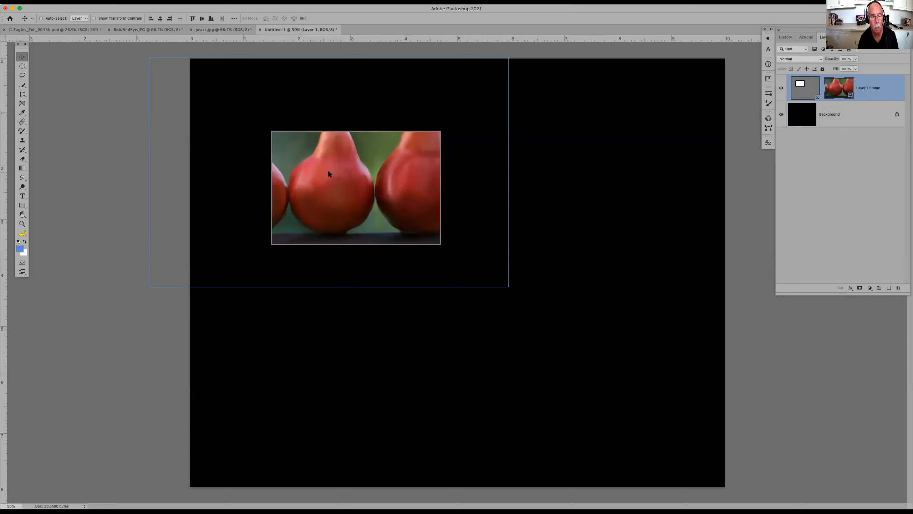
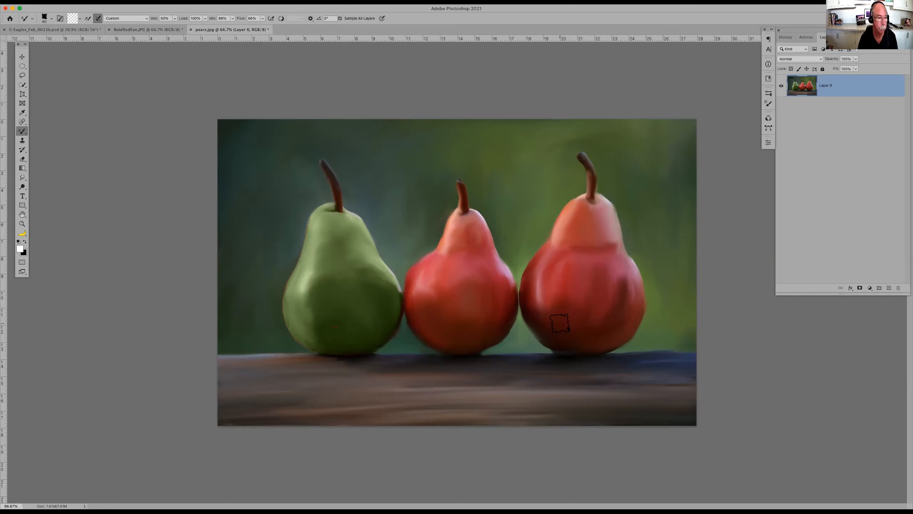
Look at the Mixer Brush tool presets over pears.jpg, and compare the Clone Stamp and Mixer Brush options
{"action": "scroll", "coordinate": [560, 323], "scroll_direction": "up", "scroll_amount": 2}
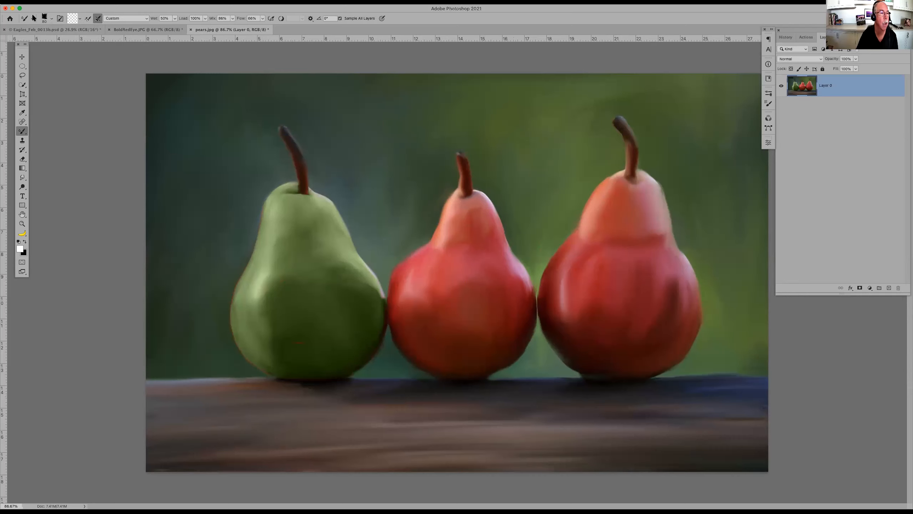
{"action": "left_click", "coordinate": [24, 18]}
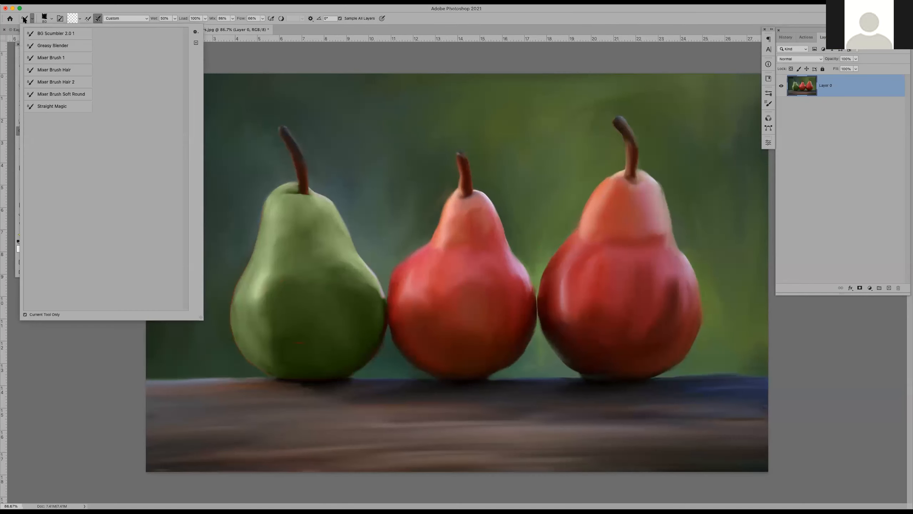
{"action": "left_click", "coordinate": [342, 7]}
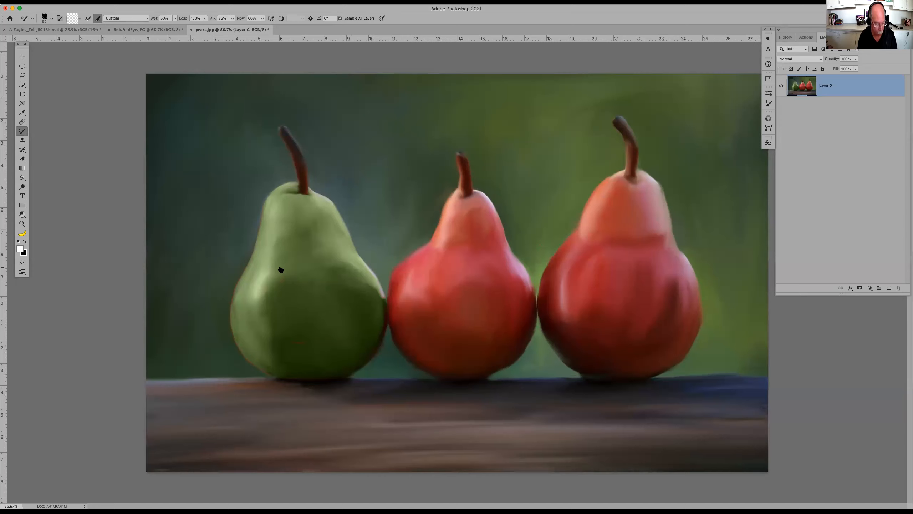
{"action": "left_click", "coordinate": [22, 141]}
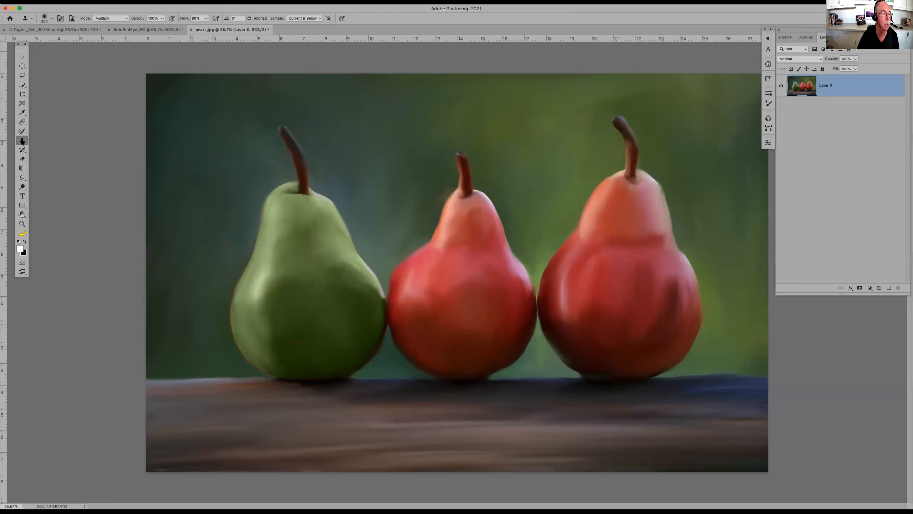
{"action": "left_click", "coordinate": [21, 133]}
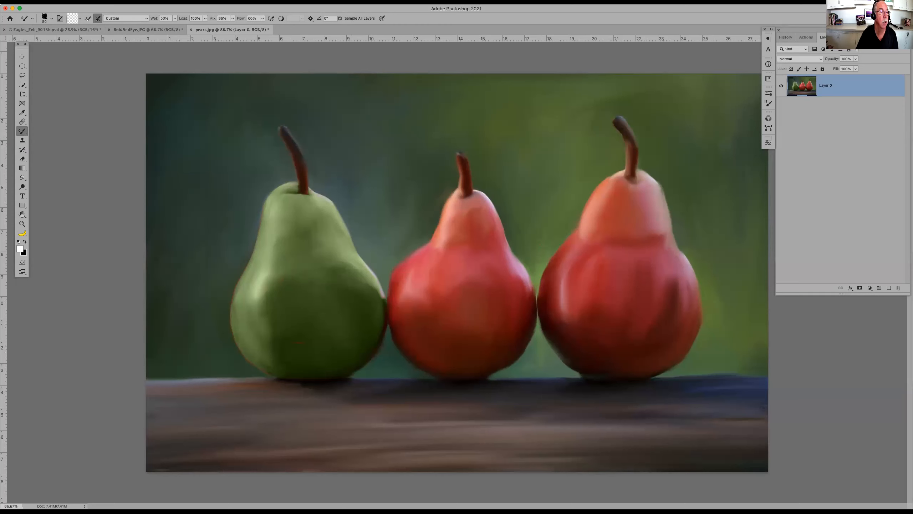
Customize the toolbar so the Mixer Brush Tool has its own slot outside the Brush group, and activate the Brush Tool
{"action": "left_click", "coordinate": [68, 2]}
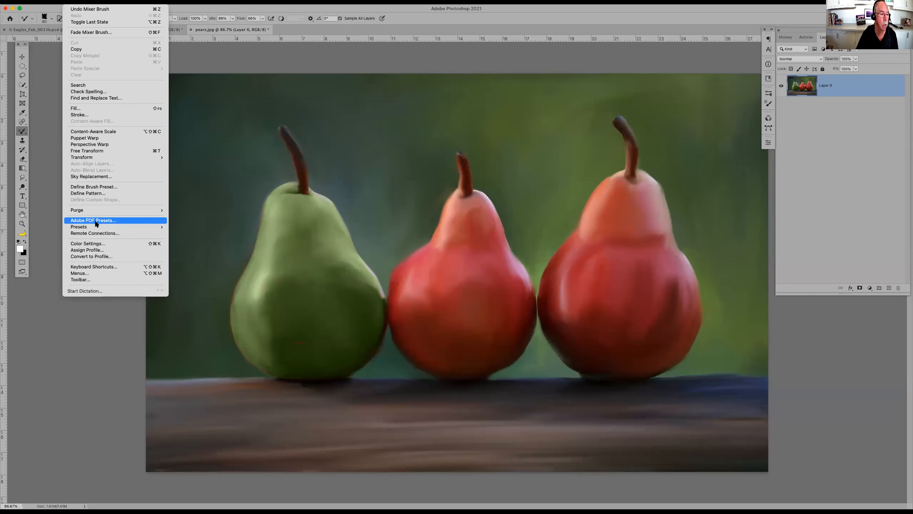
{"action": "left_click", "coordinate": [88, 279]}
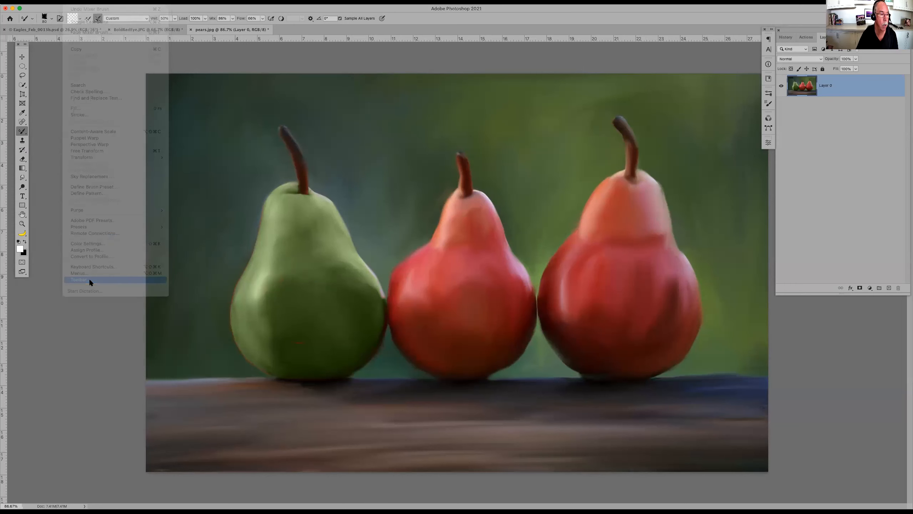
{"action": "scroll", "coordinate": [389, 259], "scroll_direction": "down", "scroll_amount": 3}
{"action": "scroll", "coordinate": [388, 258], "scroll_direction": "down", "scroll_amount": 5}
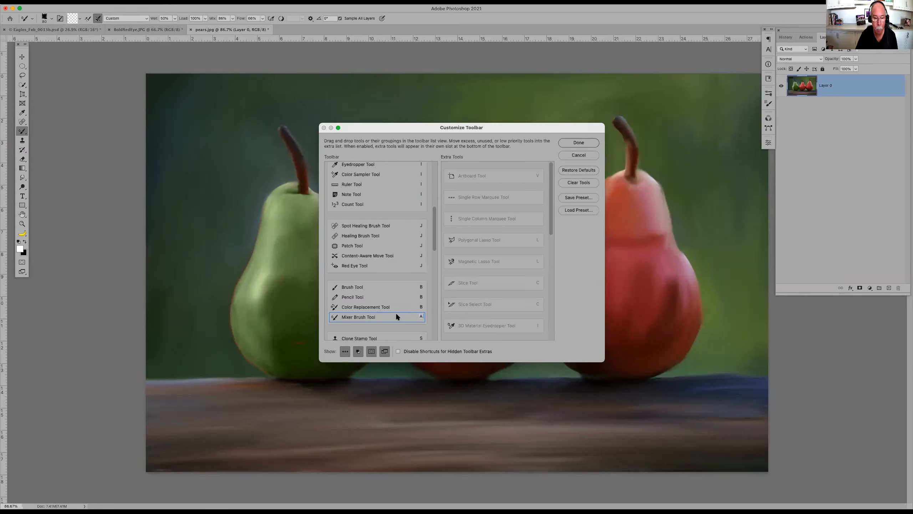
{"action": "left_click_drag", "start_coordinate": [381, 314], "coordinate": [381, 324]}
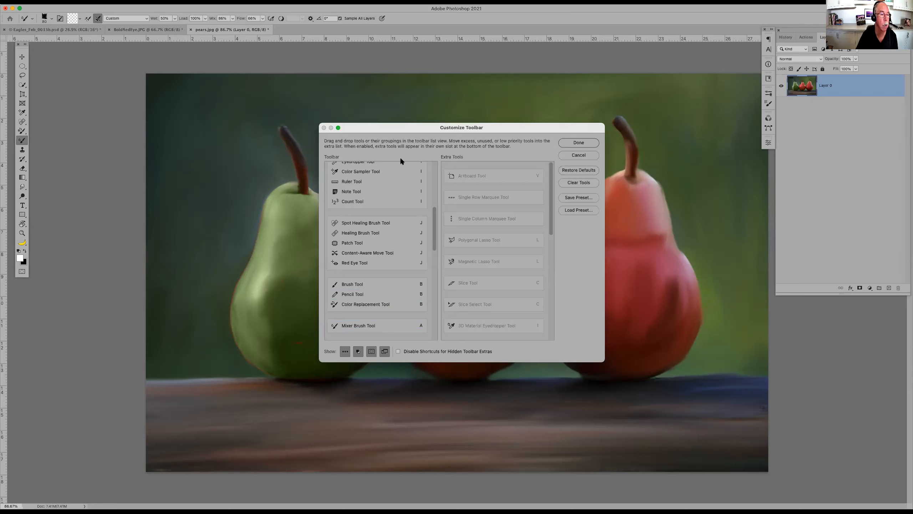
{"action": "left_click", "coordinate": [583, 143]}
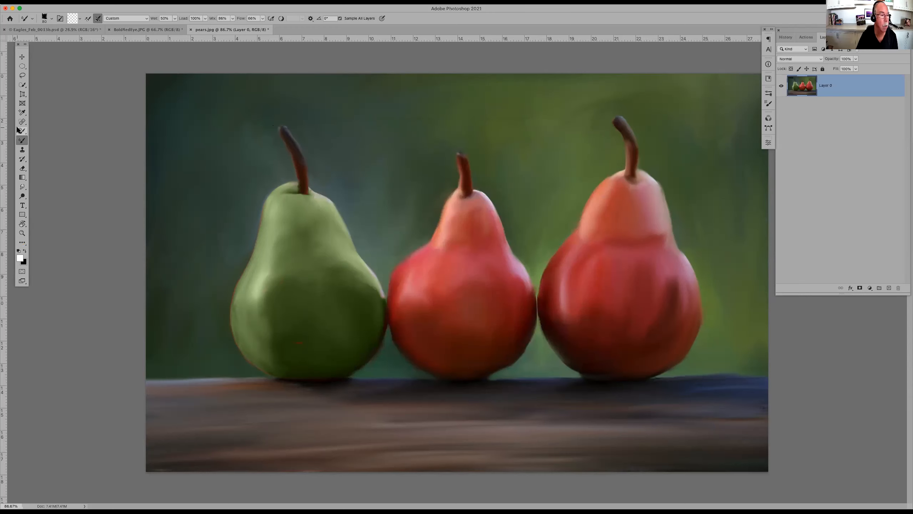
{"action": "left_click", "coordinate": [22, 132]}
{"action": "left_click_drag", "start_coordinate": [22, 132], "coordinate": [51, 132]}
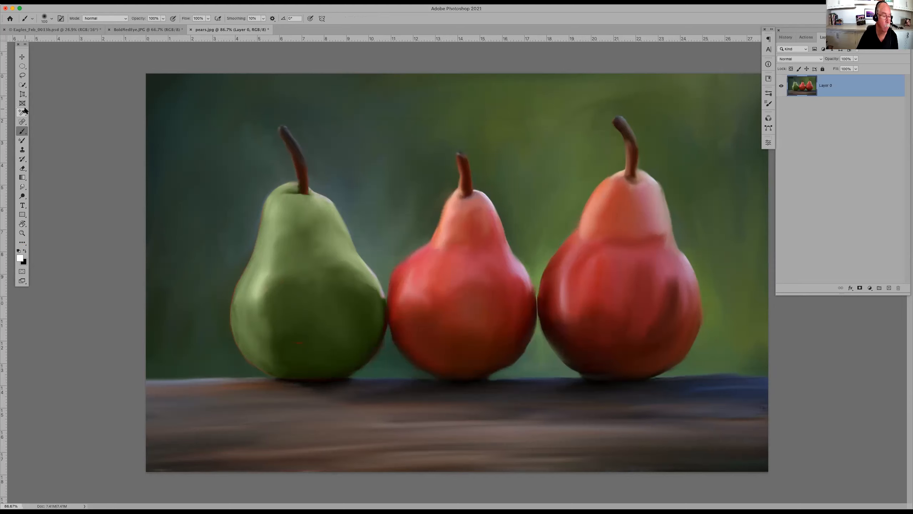
Activate the Spot Healing Brush Tool, look over its tool group, and switch to Eagles_Feb_0013b.psd
{"action": "key", "text": "j"}
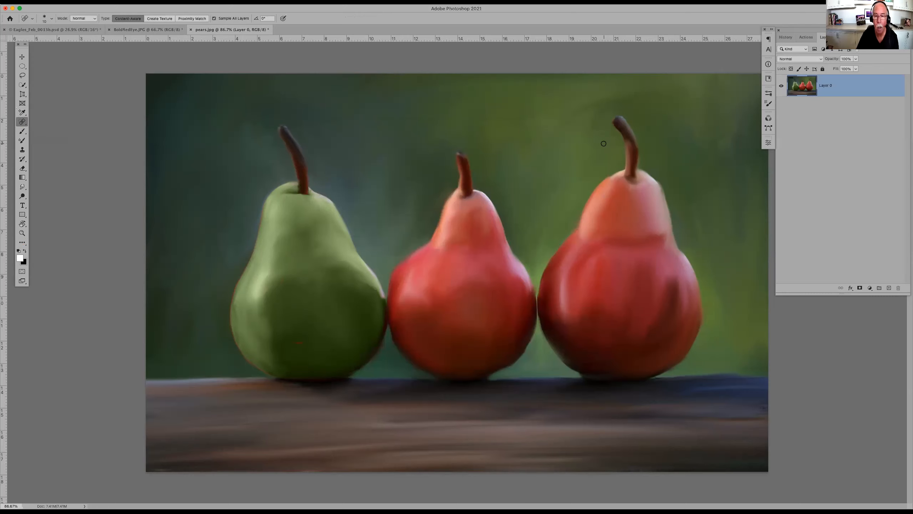
{"action": "left_click", "coordinate": [22, 122]}
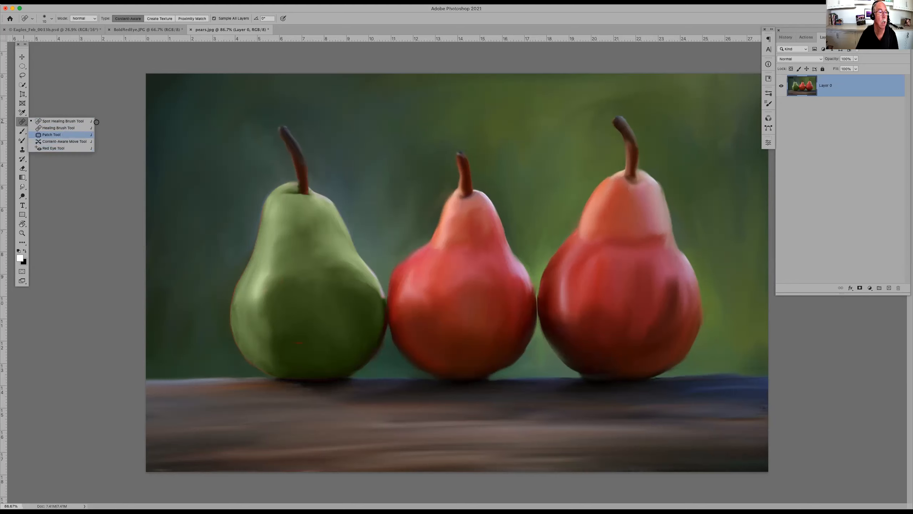
{"action": "left_click", "coordinate": [88, 31]}
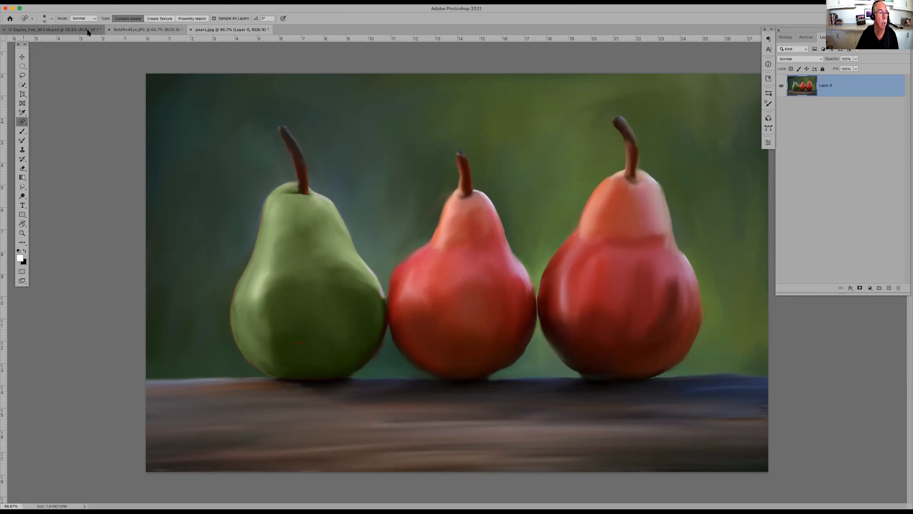
{"action": "left_click", "coordinate": [87, 31]}
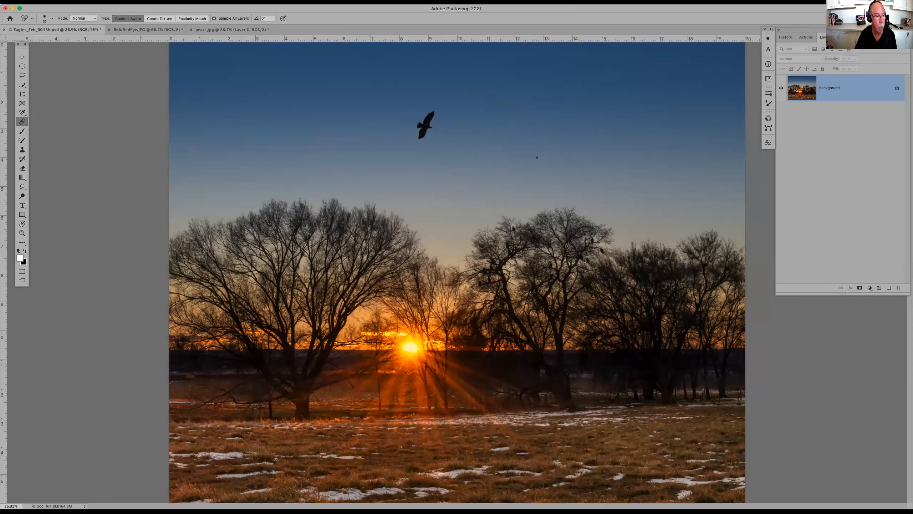
Paint over the flying eagle with a Content-Aware Spot Healing Brush enlarged to 100 px, and undo the removal
{"action": "key", "text": "bracketright"}
{"action": "key", "text": "bracketright"}
{"action": "key", "text": "bracketright"}
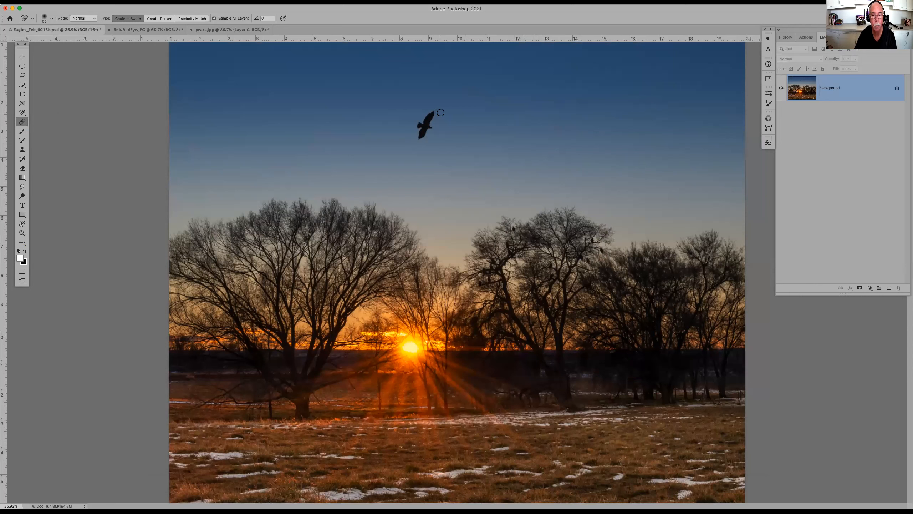
{"action": "right_click", "coordinate": [24, 124]}
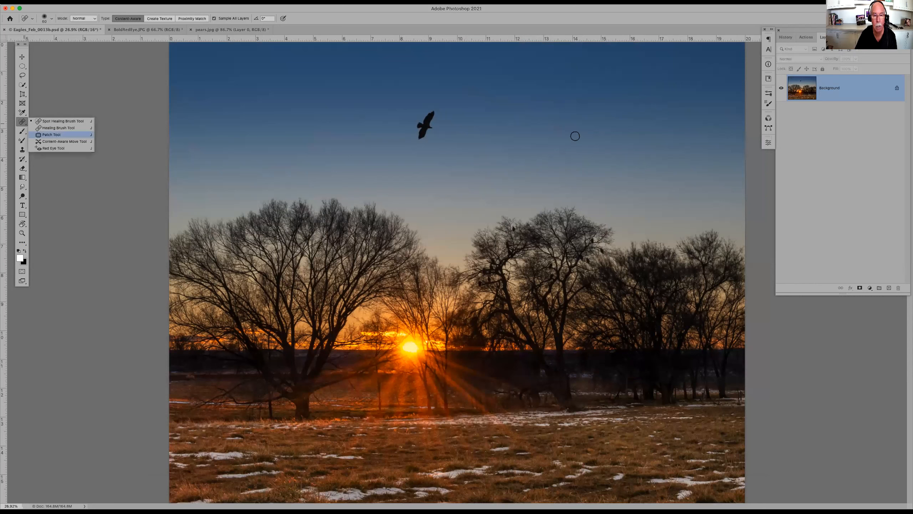
{"action": "key", "text": "bracketright"}
{"action": "key", "text": "bracketright"}
{"action": "key", "text": "bracketright"}
{"action": "key", "text": "bracketright"}
{"action": "mouse_move", "coordinate": [417, 129]}
{"action": "left_mouse_down"}
{"action": "mouse_move", "coordinate": [437, 130]}
{"action": "mouse_move", "coordinate": [436, 117]}
{"action": "mouse_move", "coordinate": [414, 138]}
{"action": "mouse_move", "coordinate": [422, 145]}
{"action": "mouse_move", "coordinate": [418, 129]}
{"action": "left_mouse_up"}
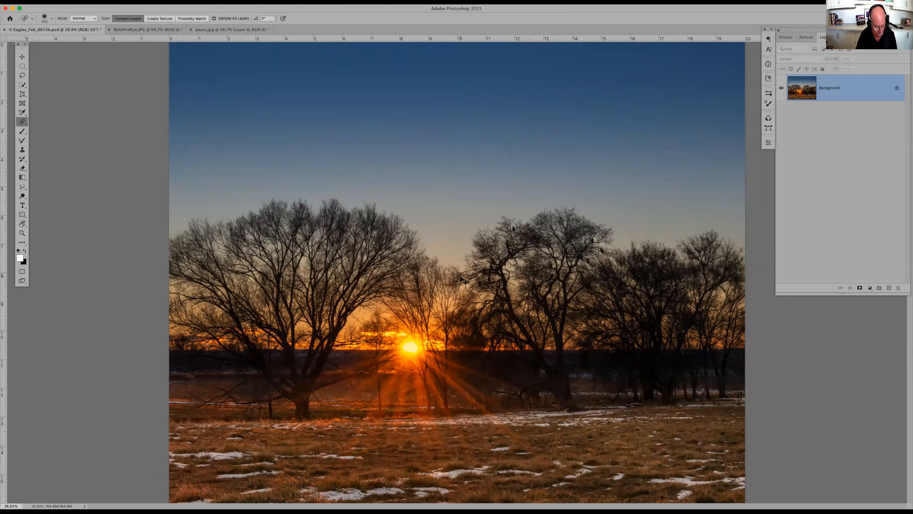
{"action": "key", "text": "super+z"}
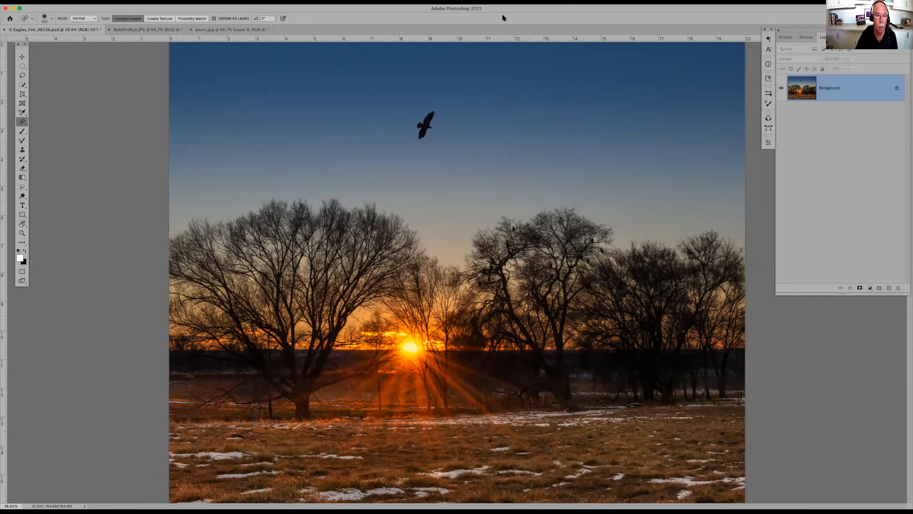
Switch to the Healing Brush Tool, try it on the eagle without a source point, and set Sample to Current & Below
{"action": "left_click", "coordinate": [22, 121]}
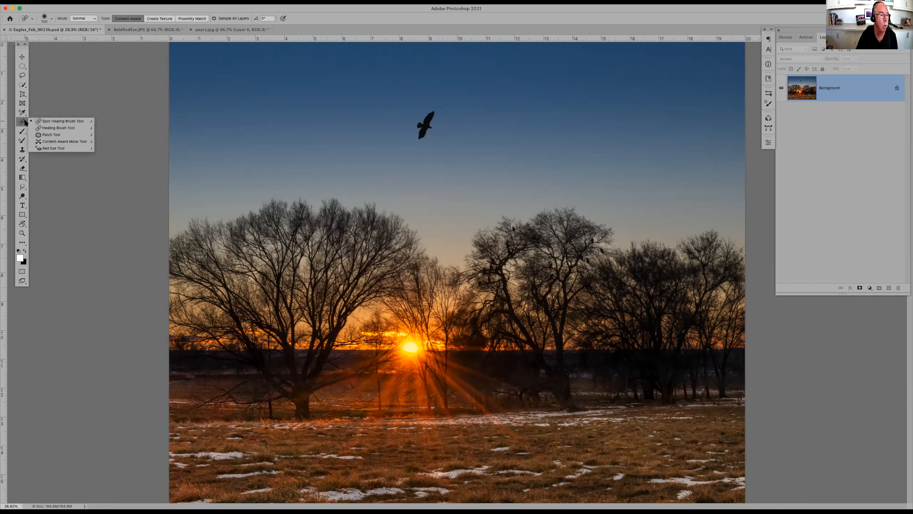
{"action": "left_click", "coordinate": [50, 128]}
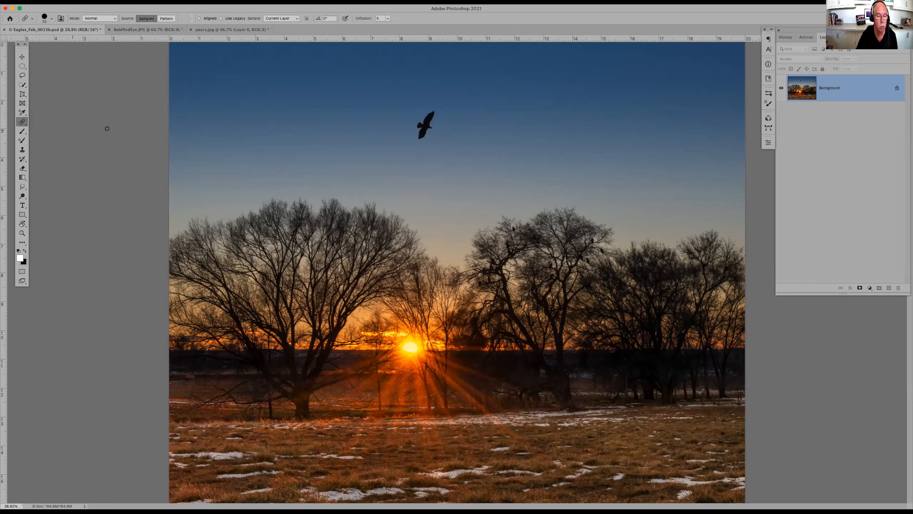
{"action": "left_click", "coordinate": [431, 114]}
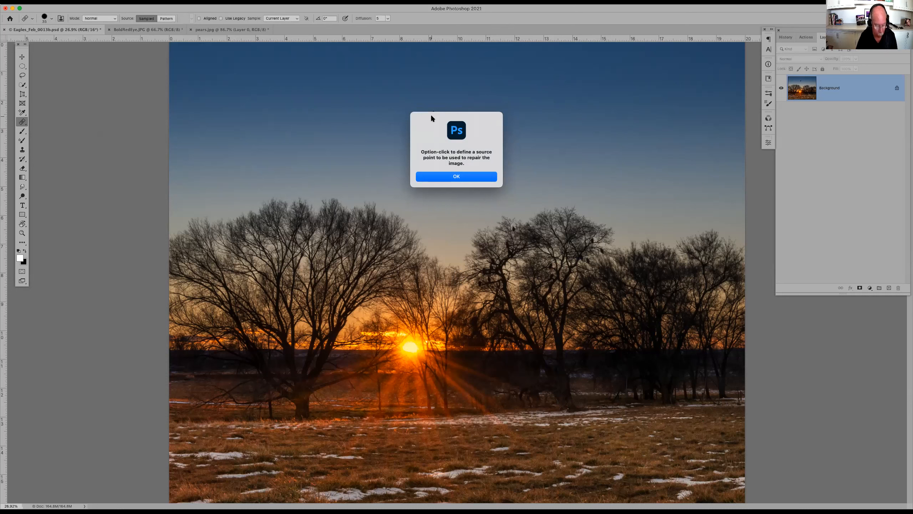
{"action": "left_click", "coordinate": [456, 177]}
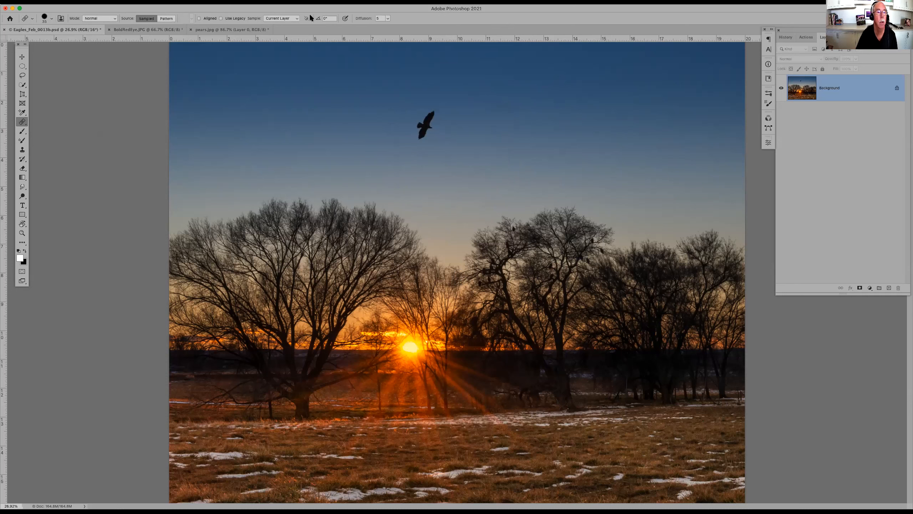
{"action": "left_click", "coordinate": [292, 19]}
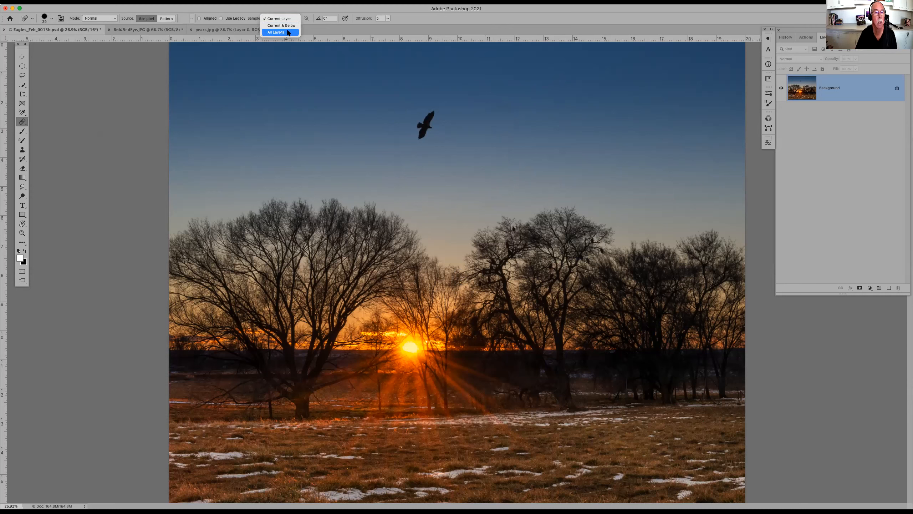
{"action": "left_click", "coordinate": [293, 26]}
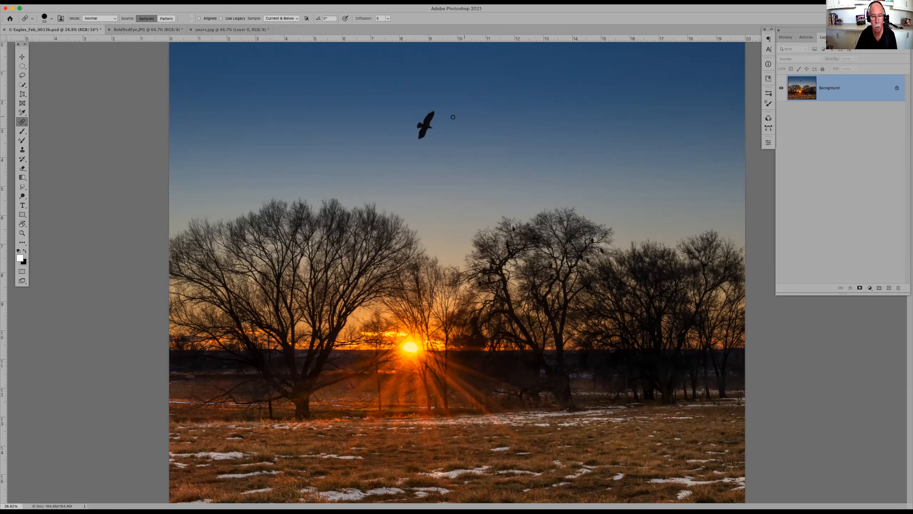
Enlarge the Healing Brush to 50 px and paint sampled sky over the flying eagle
{"action": "key", "text": "bracketright"}
{"action": "key", "text": "bracketright"}
{"action": "key", "text": "bracketright"}
{"action": "mouse_move", "coordinate": [432, 112]}
{"action": "left_mouse_down"}
{"action": "mouse_move", "coordinate": [421, 135]}
{"action": "mouse_move", "coordinate": [422, 127]}
{"action": "left_mouse_up"}
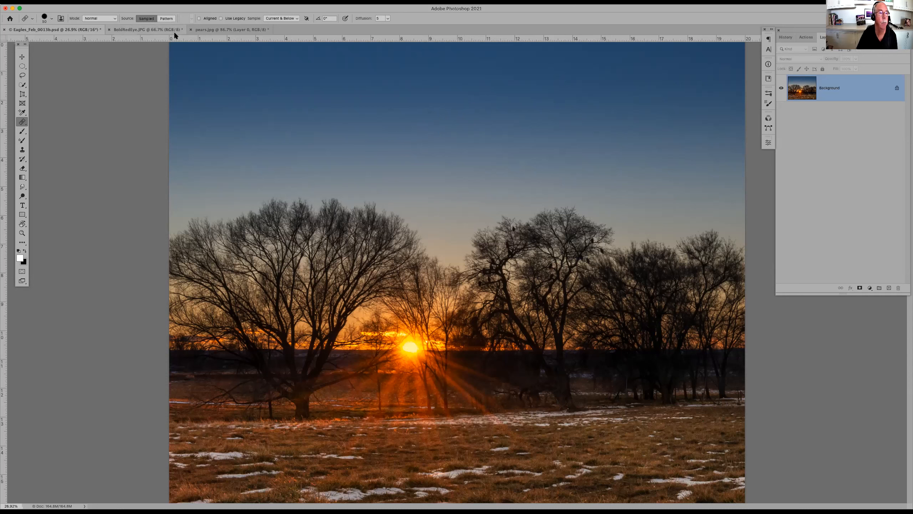
Sample the tree branches and heal over the birds perched in the large tree right of the sun
{"action": "left_click", "coordinate": [481, 237], "text": "alt"}
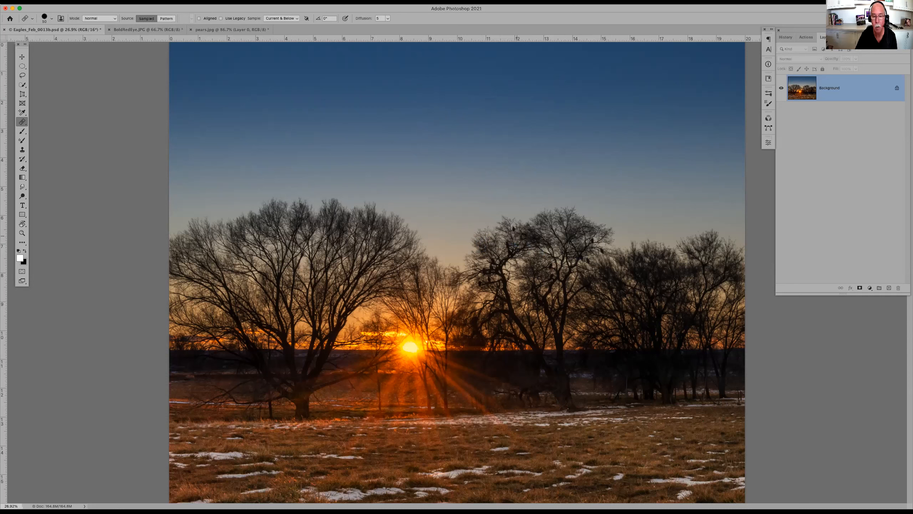
{"action": "mouse_move", "coordinate": [593, 240]}
{"action": "left_mouse_down"}
{"action": "mouse_move", "coordinate": [589, 262]}
{"action": "mouse_move", "coordinate": [602, 254]}
{"action": "left_mouse_up"}
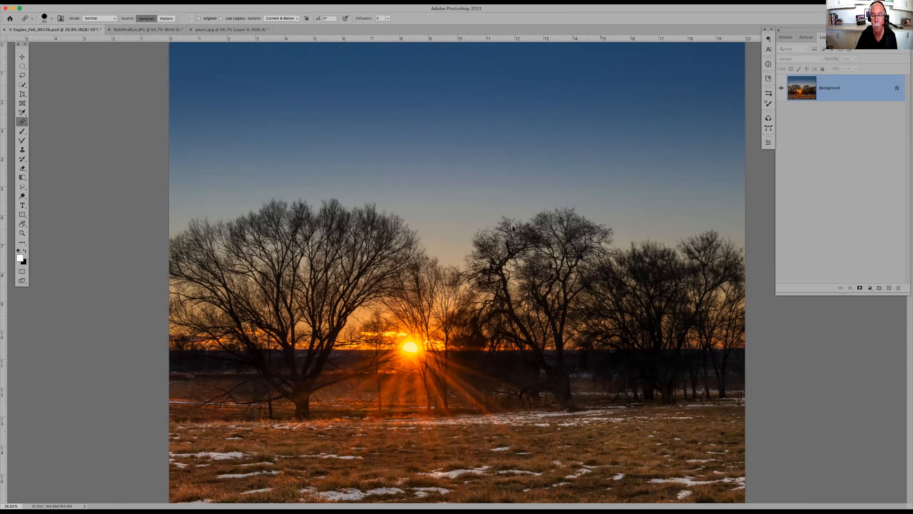
{"action": "left_click_drag", "start_coordinate": [514, 229], "coordinate": [541, 238]}
{"action": "left_click_drag", "start_coordinate": [540, 223], "coordinate": [542, 233]}
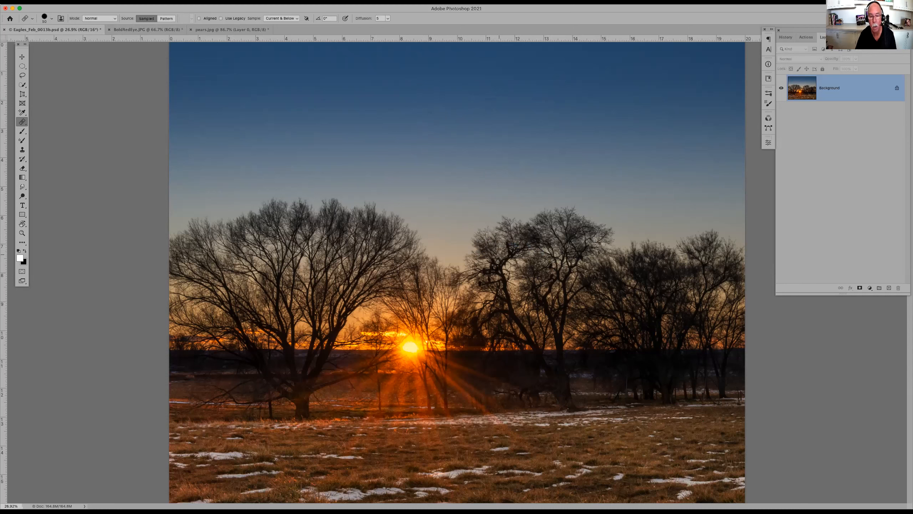
Undo the Healing Brush strokes on the perched birds and the flying eagle
{"action": "key", "text": "super+z"}
{"action": "key", "text": "super+z"}
{"action": "key", "text": "super+z"}
{"action": "key", "text": "super+z"}
{"action": "key", "text": "super+z"}
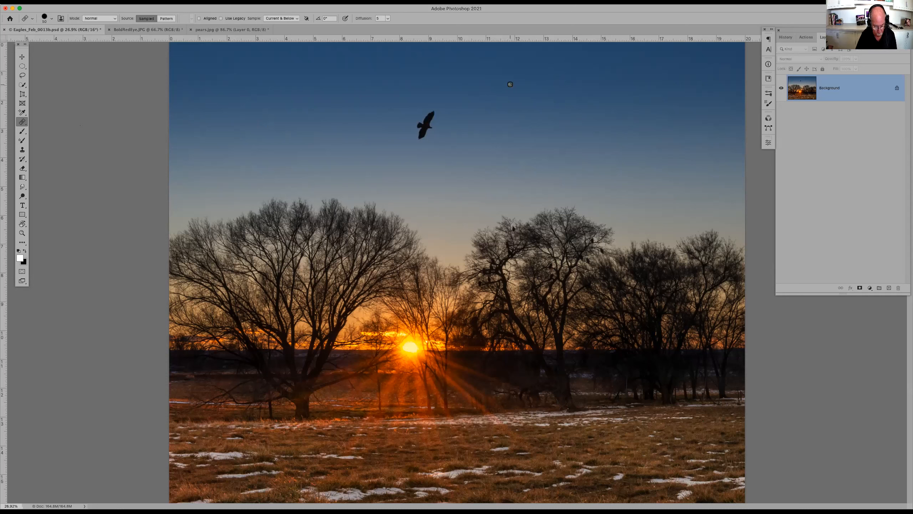
Clone a sampled patch of sky over the flying eagle in Multiply mode, and set the Clone Stamp's mode to Normal
{"action": "key", "text": "s"}
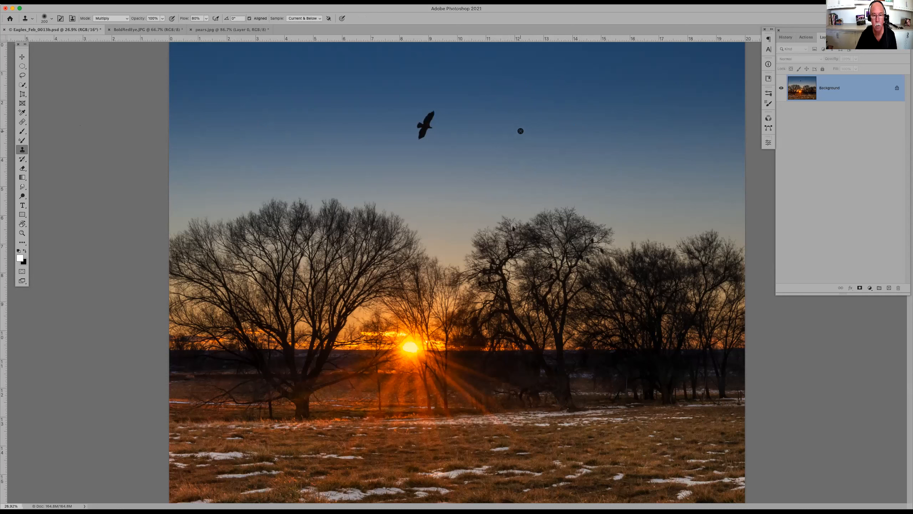
{"action": "left_click", "coordinate": [522, 157], "text": "alt"}
{"action": "left_click_drag", "start_coordinate": [431, 117], "coordinate": [424, 129]}
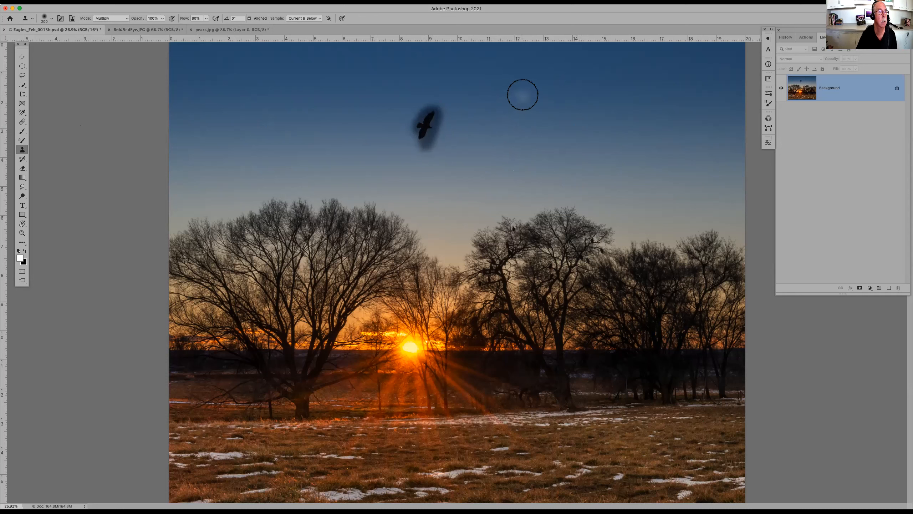
{"action": "left_click", "coordinate": [125, 19]}
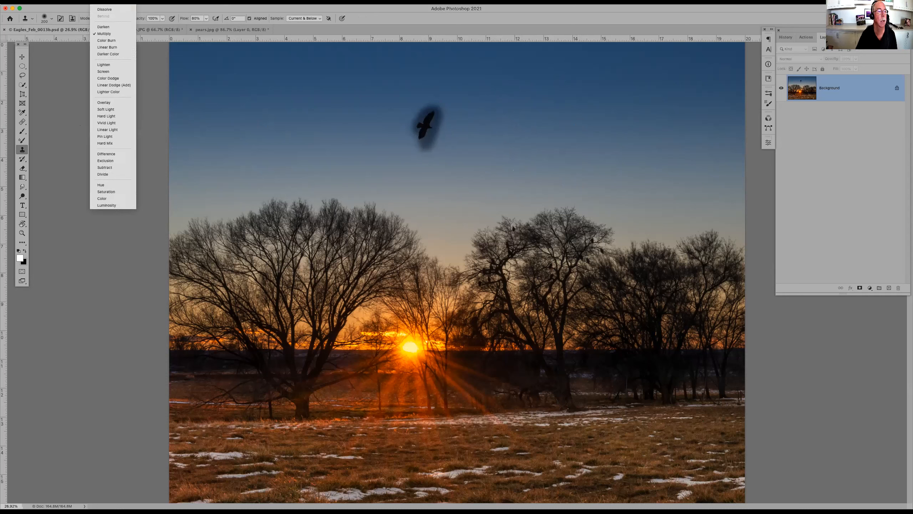
{"action": "left_click", "coordinate": [104, 10]}
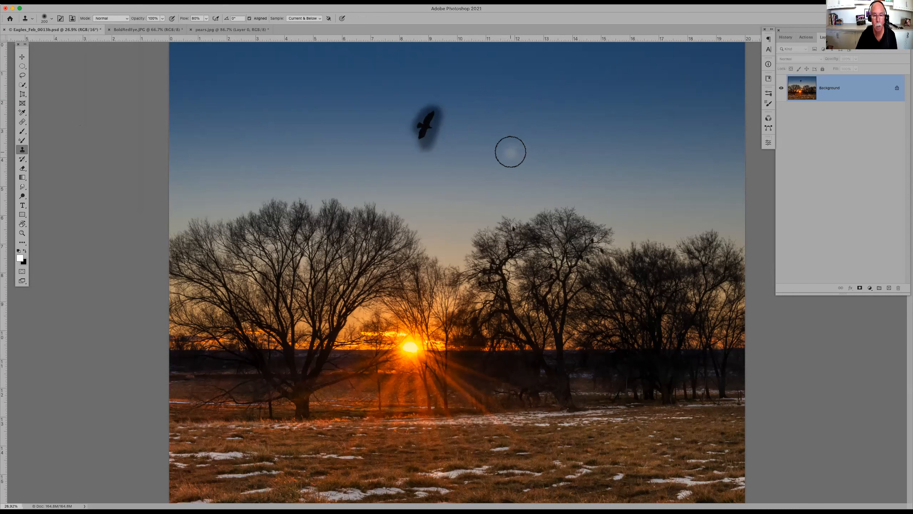
Undo the Multiply clone stroke, and try cloning sampled sky over the flying eagle in Normal mode before undoing that as well
{"action": "key", "text": "super+z"}
{"action": "left_click", "coordinate": [509, 157], "text": "alt"}
{"action": "mouse_move", "coordinate": [440, 116]}
{"action": "left_mouse_down"}
{"action": "mouse_move", "coordinate": [422, 118]}
{"action": "mouse_move", "coordinate": [420, 135]}
{"action": "mouse_move", "coordinate": [437, 112]}
{"action": "mouse_move", "coordinate": [428, 122]}
{"action": "left_mouse_up"}
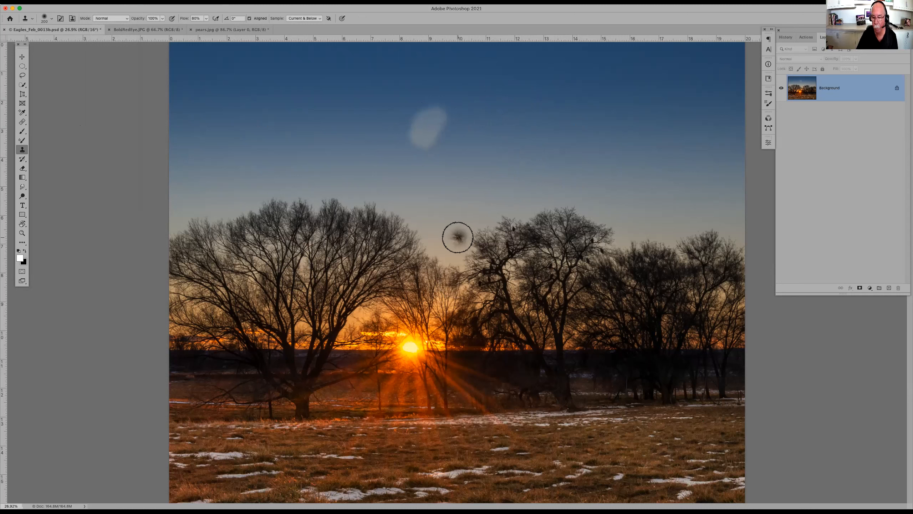
{"action": "key", "text": "super+z"}
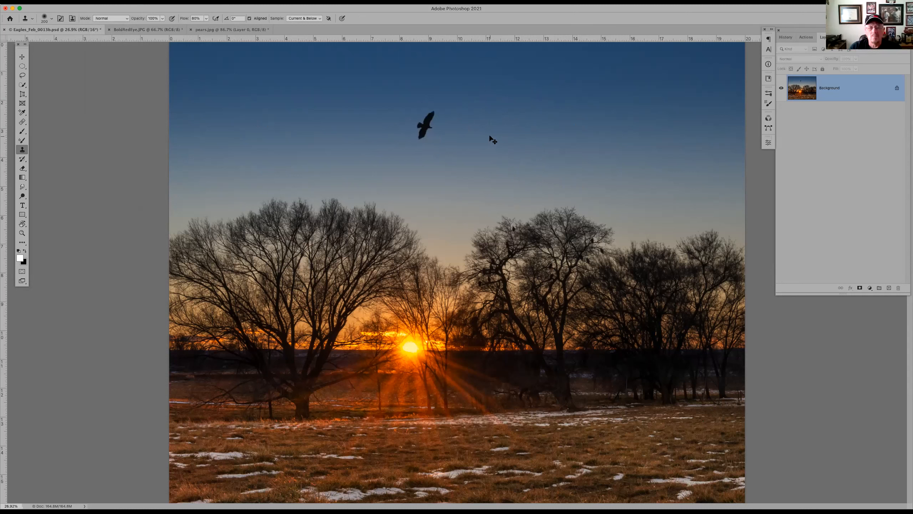
Try patching the flying eagle with nearby sky using the Patch tool, undo the patch and clear the selection
{"action": "left_click", "coordinate": [23, 122]}
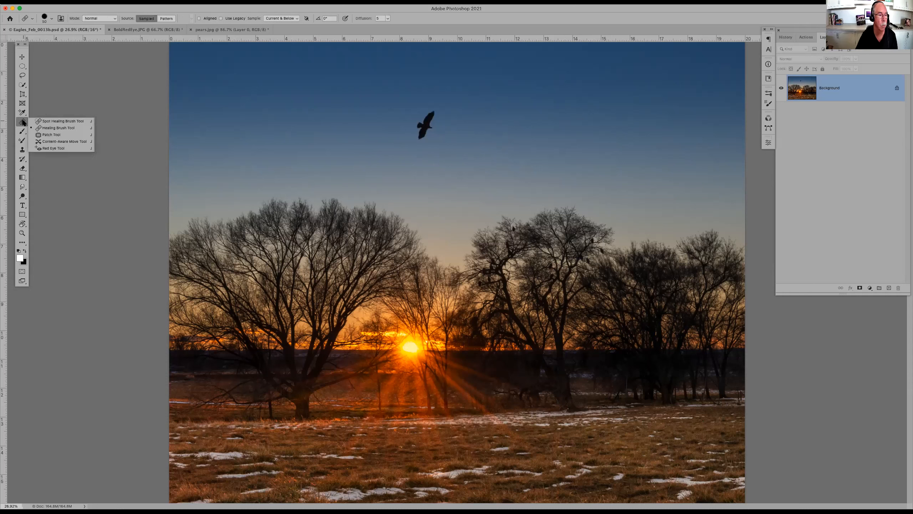
{"action": "left_click", "coordinate": [54, 135]}
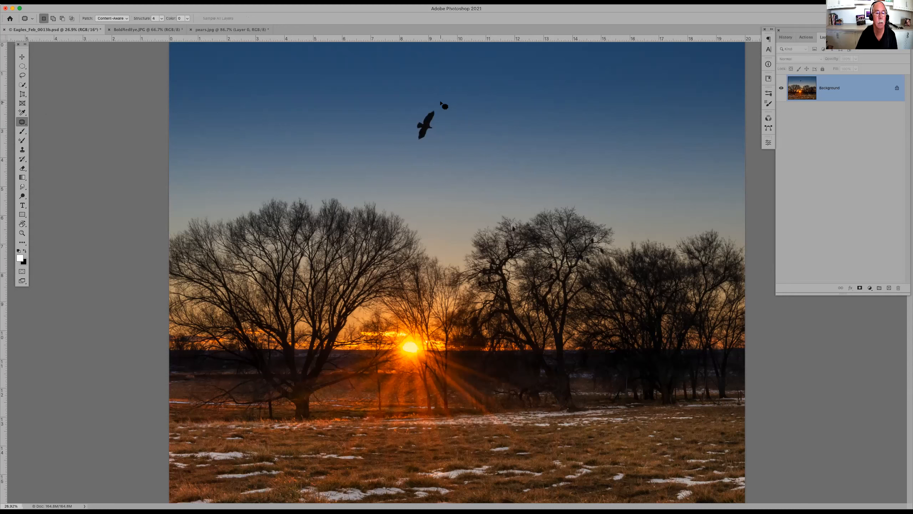
{"action": "mouse_move", "coordinate": [432, 106]}
{"action": "left_mouse_down"}
{"action": "mouse_move", "coordinate": [440, 158]}
{"action": "mouse_move", "coordinate": [455, 118]}
{"action": "mouse_move", "coordinate": [438, 100]}
{"action": "mouse_move", "coordinate": [512, 122]}
{"action": "left_mouse_up"}
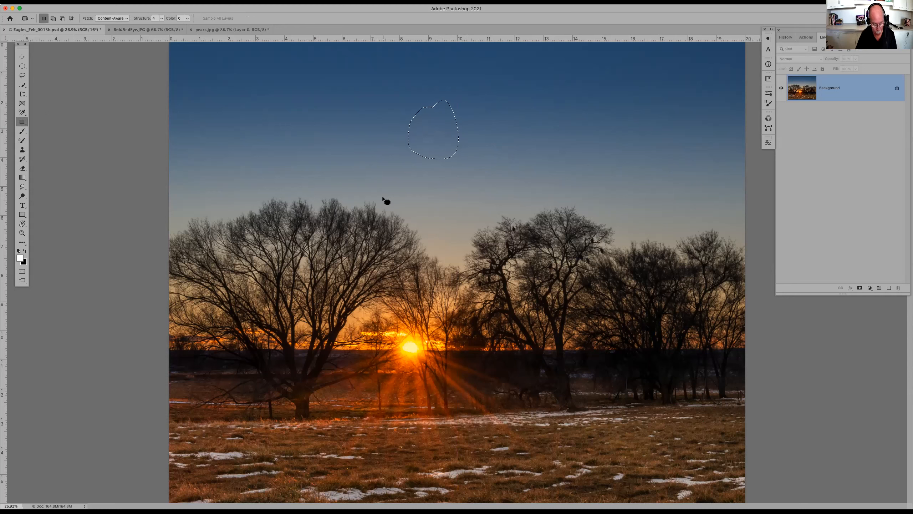
{"action": "key", "text": "super+z"}
{"action": "key", "text": "super+d"}
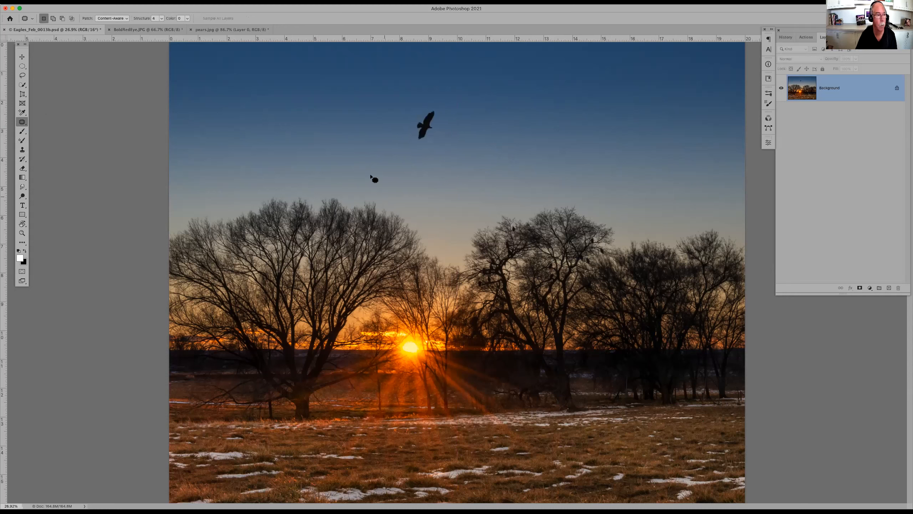
Try patching the upper right branches of the large left tree with open sky, undo the patch and clear the selection
{"action": "mouse_move", "coordinate": [376, 194]}
{"action": "left_mouse_down"}
{"action": "mouse_move", "coordinate": [349, 205]}
{"action": "mouse_move", "coordinate": [388, 248]}
{"action": "mouse_move", "coordinate": [417, 219]}
{"action": "mouse_move", "coordinate": [373, 189]}
{"action": "mouse_move", "coordinate": [429, 187]}
{"action": "mouse_move", "coordinate": [495, 151]}
{"action": "left_mouse_up"}
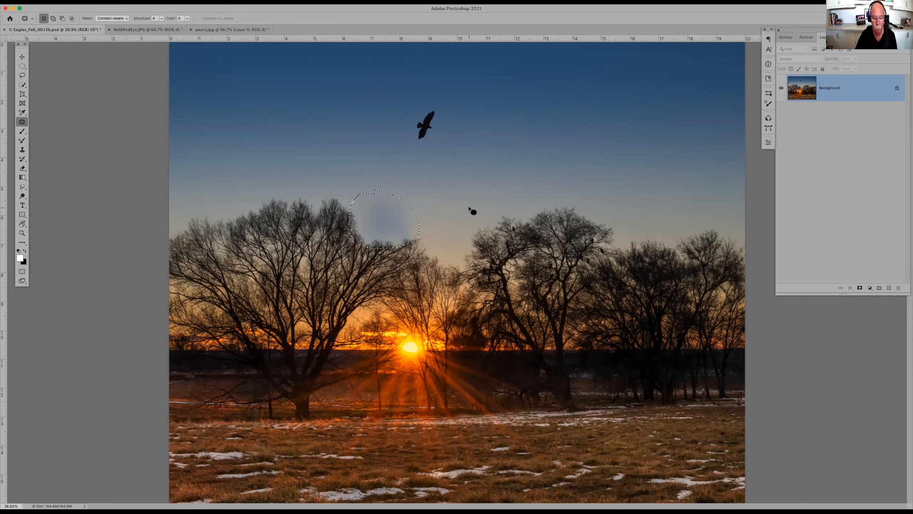
{"action": "key", "text": "super+z"}
{"action": "key", "text": "super+d"}
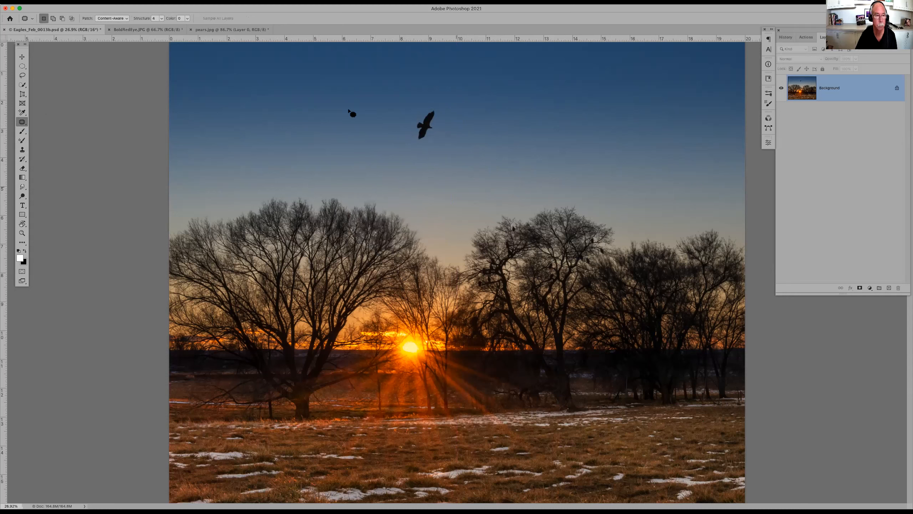
Outline the flying eagle with the Content-Aware Move tool and move it to the sky above the large left tree
{"action": "left_click", "coordinate": [21, 122]}
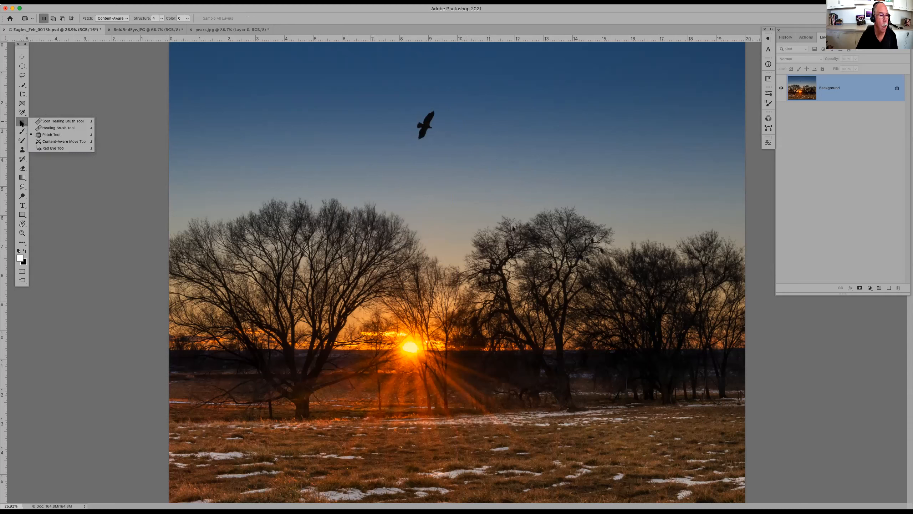
{"action": "left_click", "coordinate": [52, 141]}
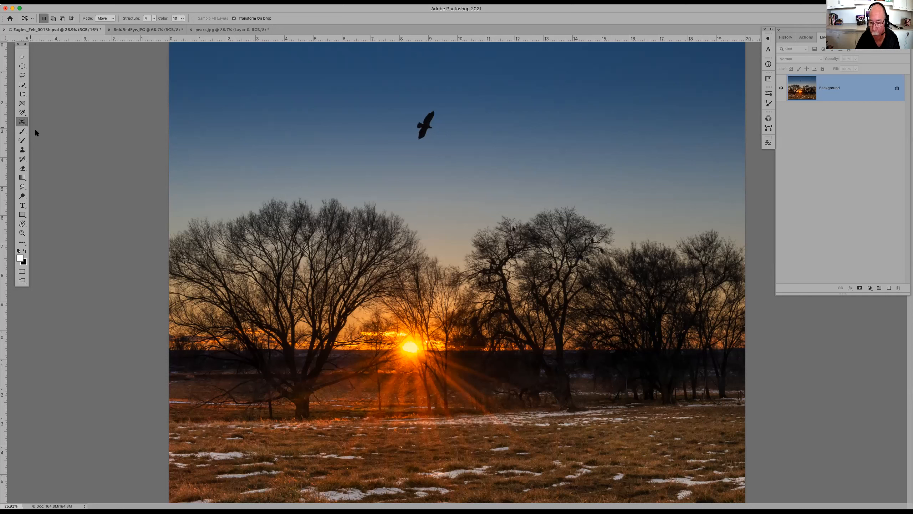
{"action": "mouse_move", "coordinate": [424, 106]}
{"action": "left_mouse_down"}
{"action": "mouse_move", "coordinate": [415, 146]}
{"action": "mouse_move", "coordinate": [457, 111]}
{"action": "left_mouse_up"}
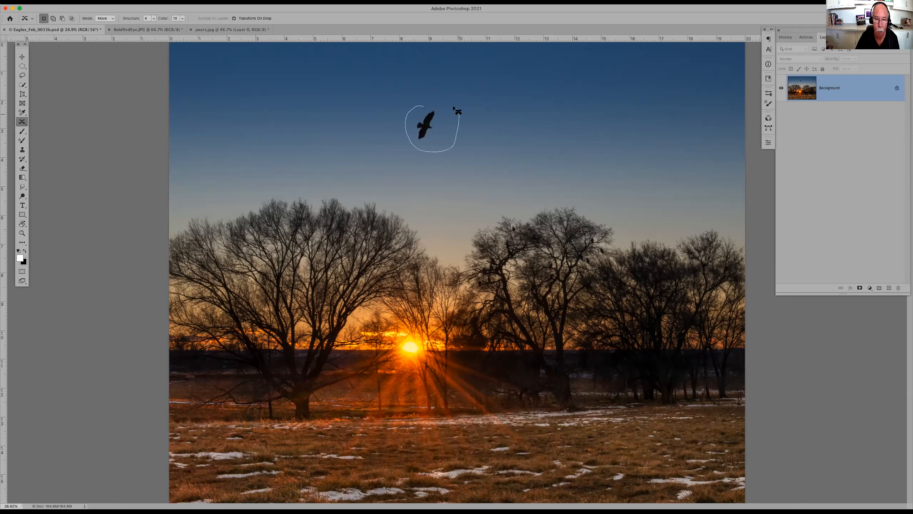
{"action": "mouse_move", "coordinate": [420, 146]}
{"action": "left_mouse_down"}
{"action": "mouse_move", "coordinate": [336, 114]}
{"action": "mouse_move", "coordinate": [272, 133]}
{"action": "left_mouse_up"}
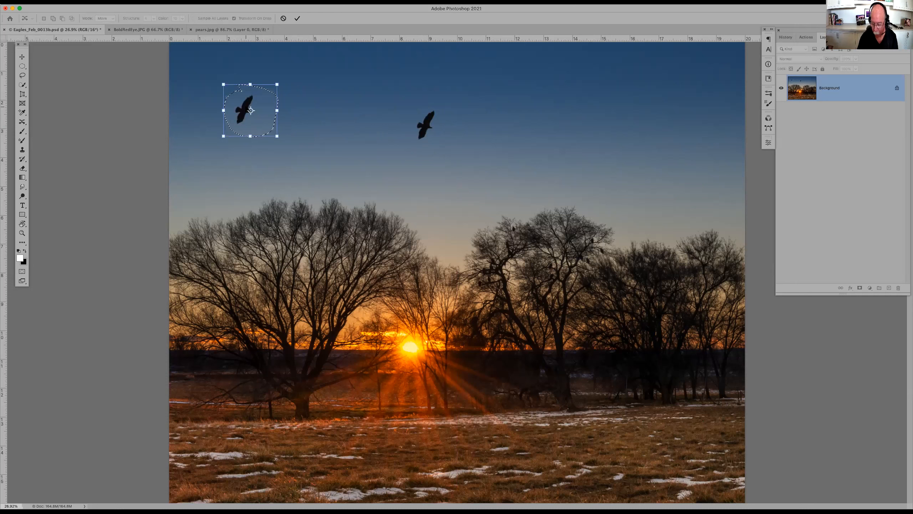
{"action": "key", "text": "Return"}
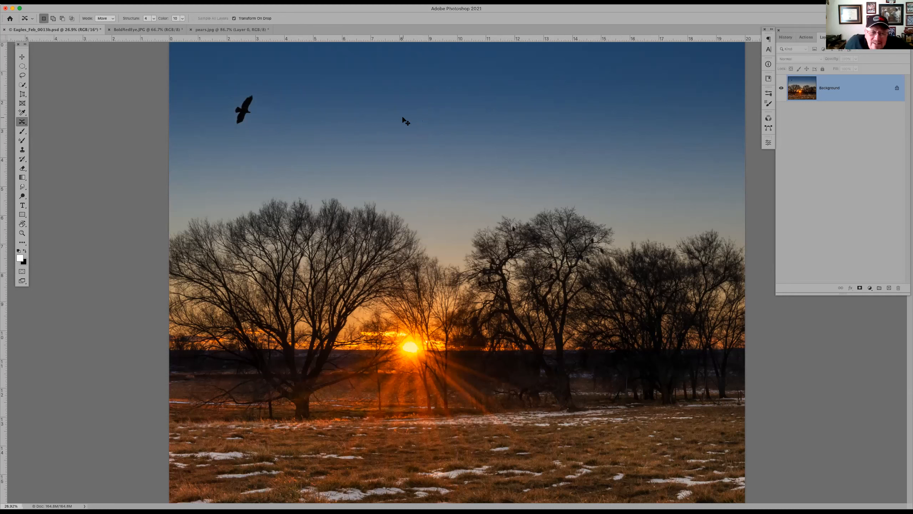
Undo the eagle's move, relocate the selected eagle to the sky above the far right trees and deselect it
{"action": "key", "text": "super+z"}
{"action": "left_click_drag", "start_coordinate": [439, 120], "coordinate": [637, 110]}
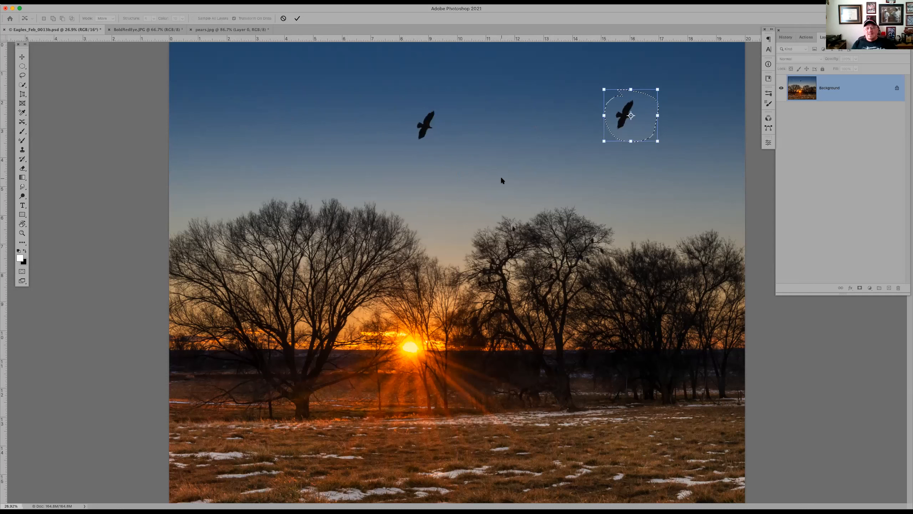
{"action": "key", "text": "Return"}
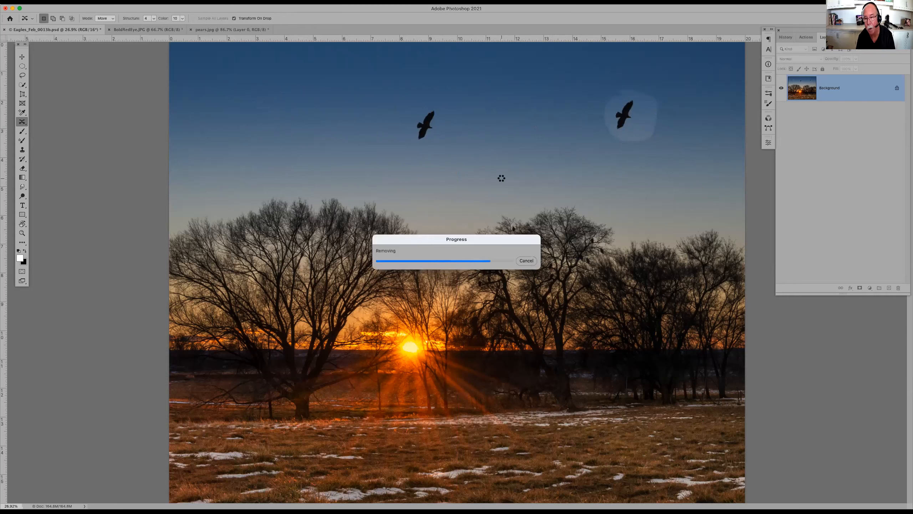
{"action": "left_click", "coordinate": [505, 182]}
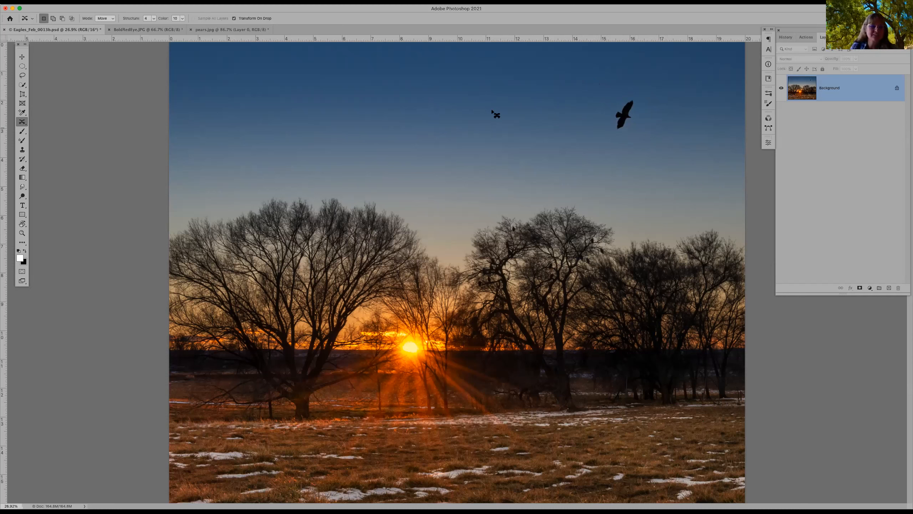
Try moving the eagle onto the large tree right of the sun with Content-Aware Move, and undo the move
{"action": "mouse_move", "coordinate": [627, 95]}
{"action": "left_mouse_down"}
{"action": "mouse_move", "coordinate": [595, 134]}
{"action": "mouse_move", "coordinate": [660, 125]}
{"action": "mouse_move", "coordinate": [626, 90]}
{"action": "mouse_move", "coordinate": [564, 177]}
{"action": "mouse_move", "coordinate": [519, 269]}
{"action": "mouse_move", "coordinate": [529, 228]}
{"action": "left_mouse_up"}
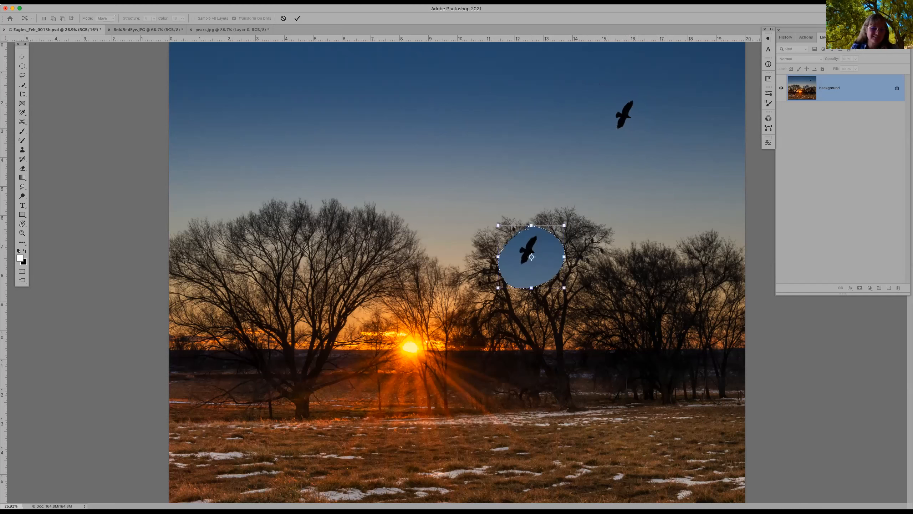
{"action": "key", "text": "Return"}
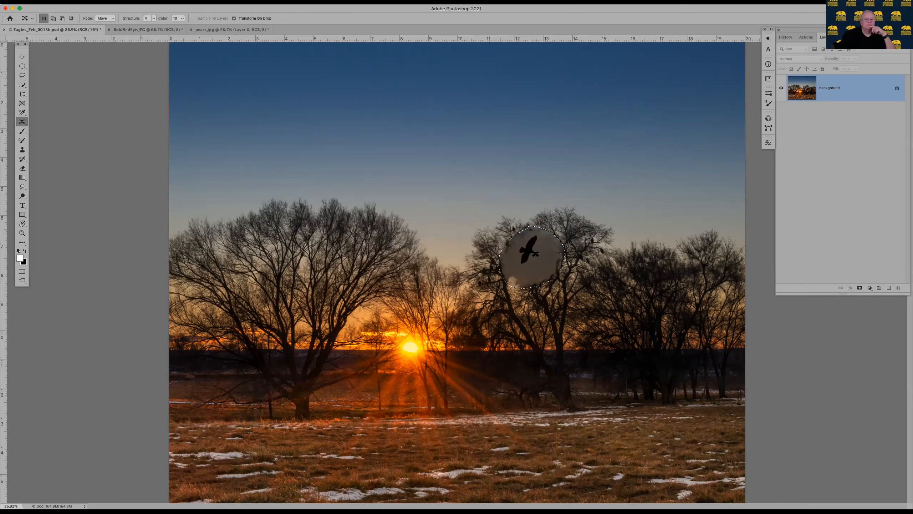
{"action": "key", "text": "super+d"}
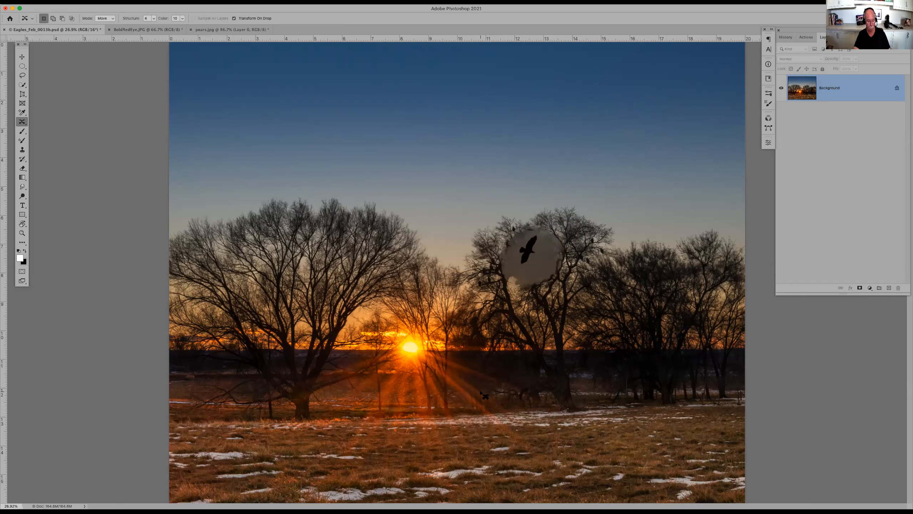
{"action": "key", "text": "super+z"}
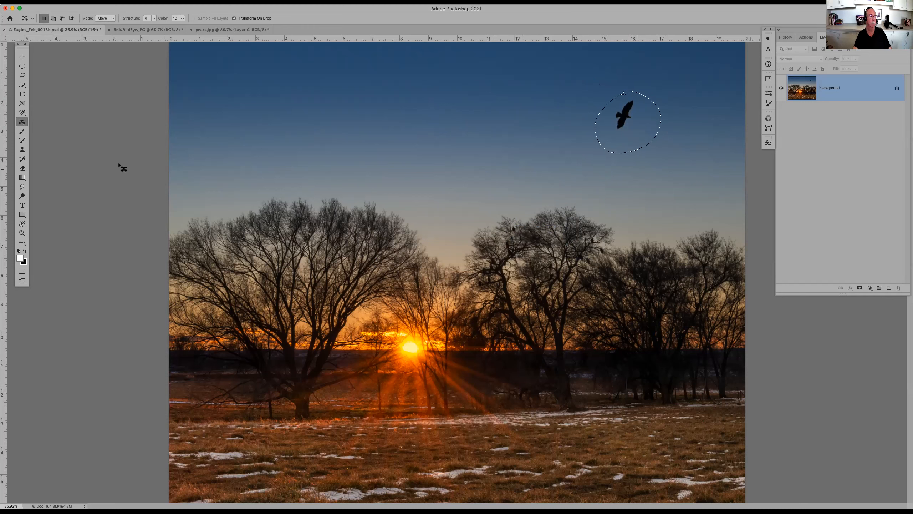
Correct the red pupils of both eyes in BoldRedEye.JPG with the Red Eye tool and close that image
{"action": "left_click", "coordinate": [23, 123]}
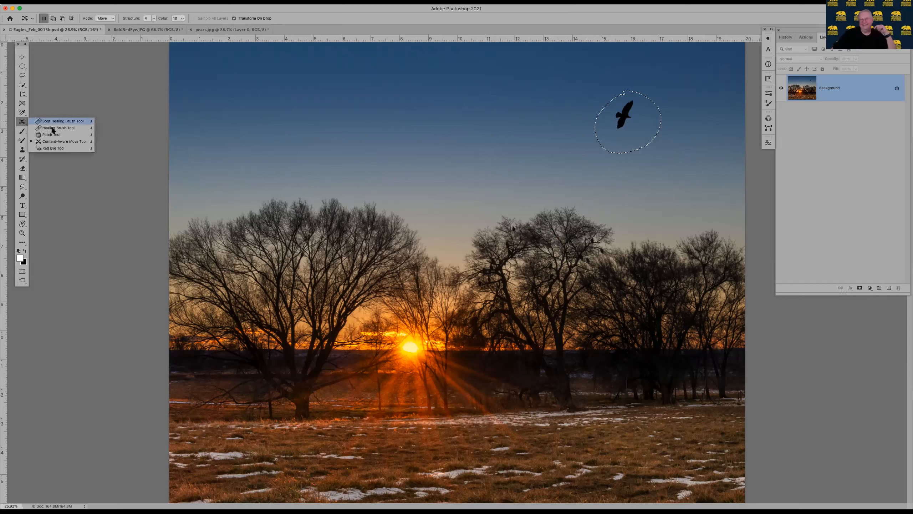
{"action": "left_click", "coordinate": [55, 148]}
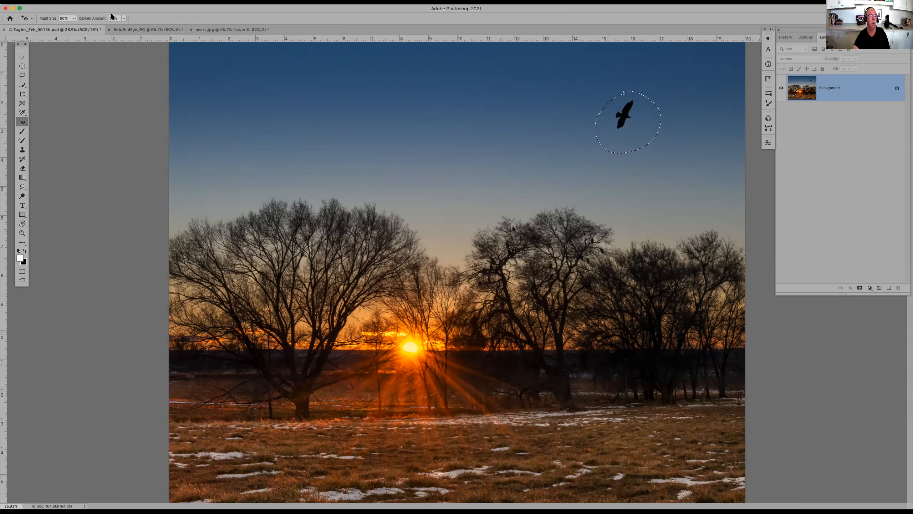
{"action": "left_click", "coordinate": [149, 29]}
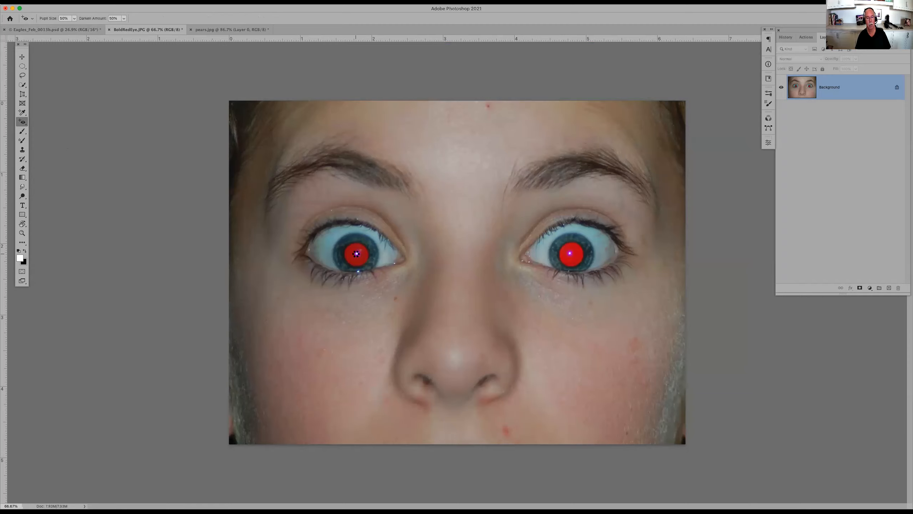
{"action": "left_click", "coordinate": [356, 254]}
{"action": "left_click", "coordinate": [574, 259]}
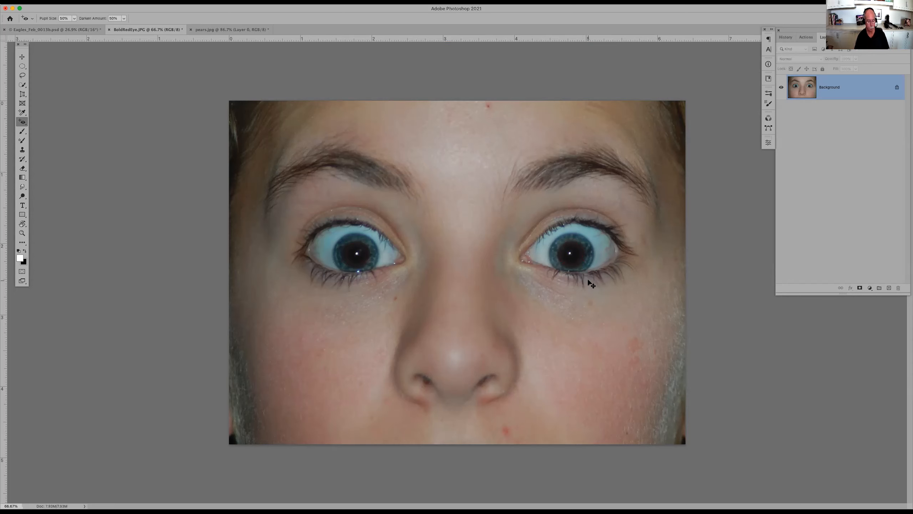
{"action": "key", "text": "super+w"}
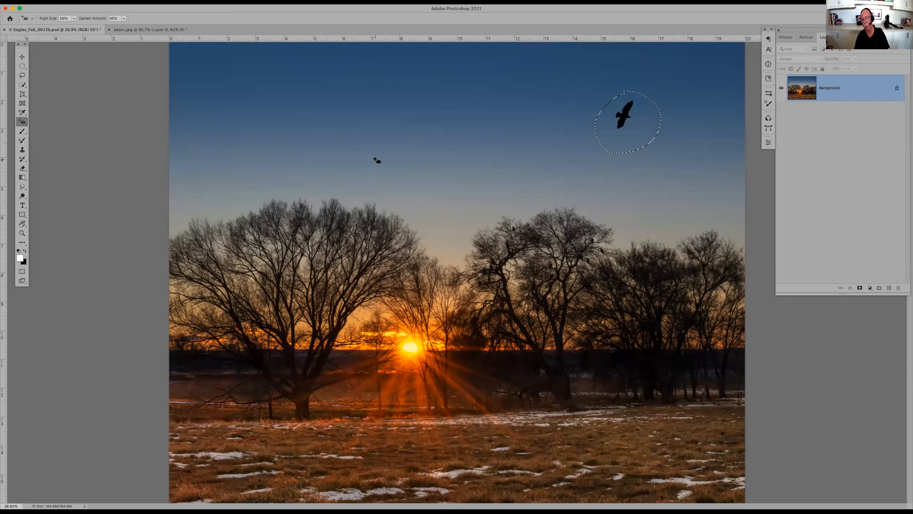
Clear the selection, copy the Select Subject result to a new layer and move the eagle copy to the sky left of centre
{"action": "key", "text": "super+d"}
{"action": "key", "text": "w"}
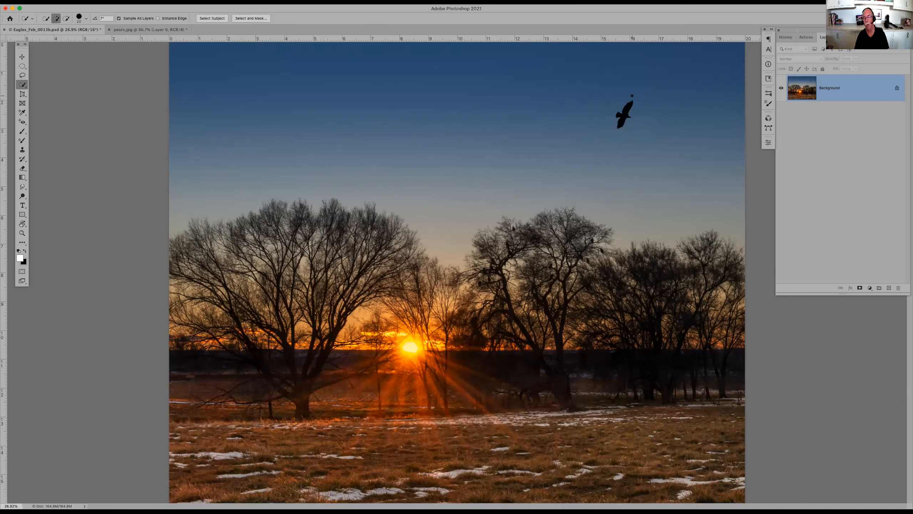
{"action": "left_click", "coordinate": [216, 19]}
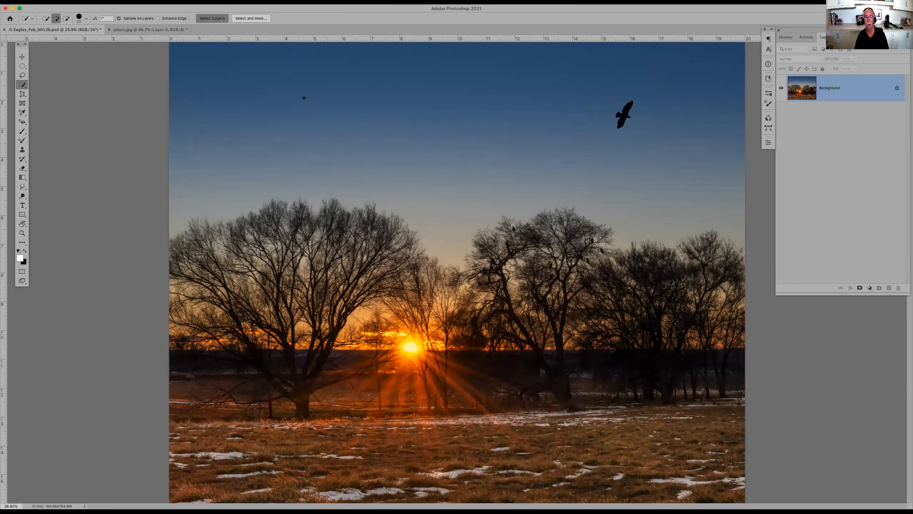
{"action": "key", "text": "super+j"}
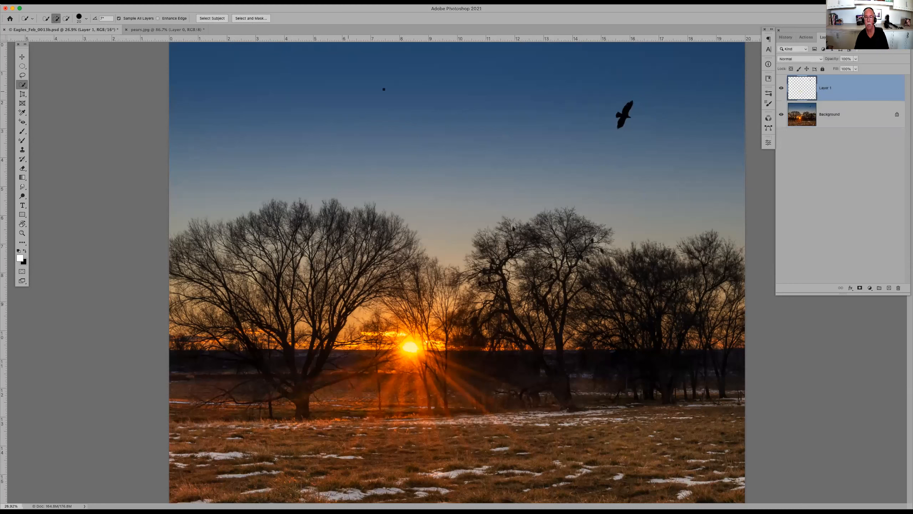
{"action": "key", "text": "v"}
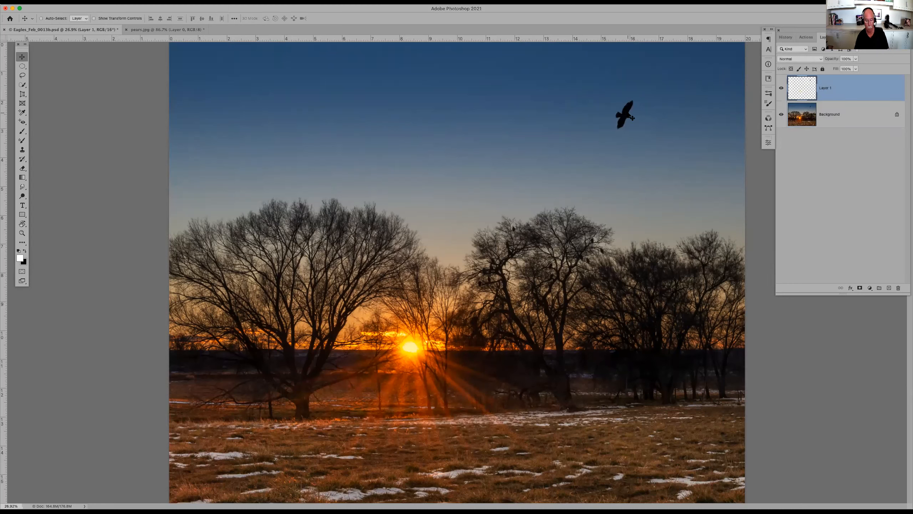
{"action": "left_click_drag", "start_coordinate": [625, 115], "coordinate": [373, 107]}
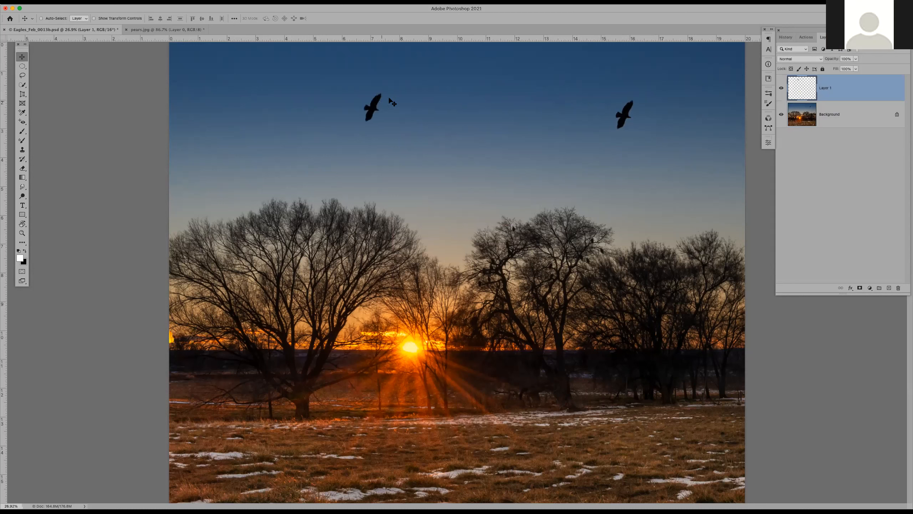
Scale the copied eagle layer to about 47% and rotate it clockwise with Free Transform
{"action": "key", "text": "super+t"}
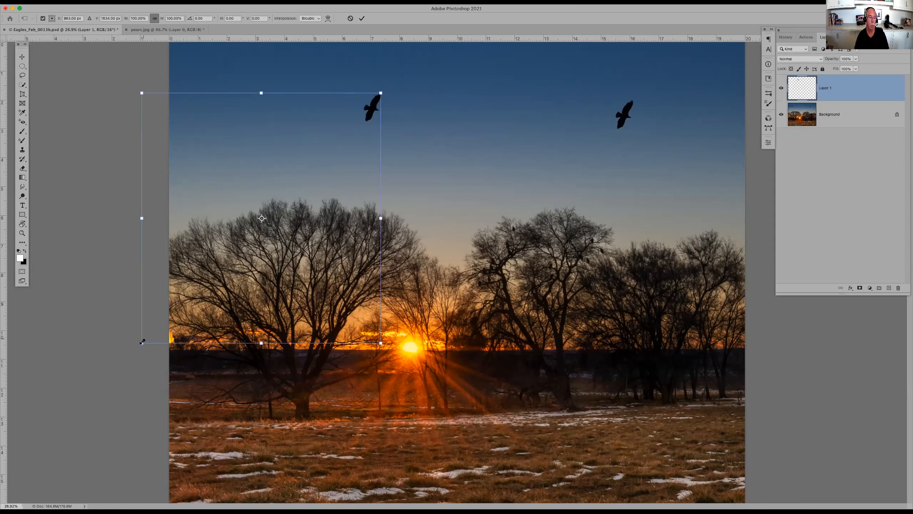
{"action": "left_click_drag", "start_coordinate": [142, 342], "coordinate": [268, 214]}
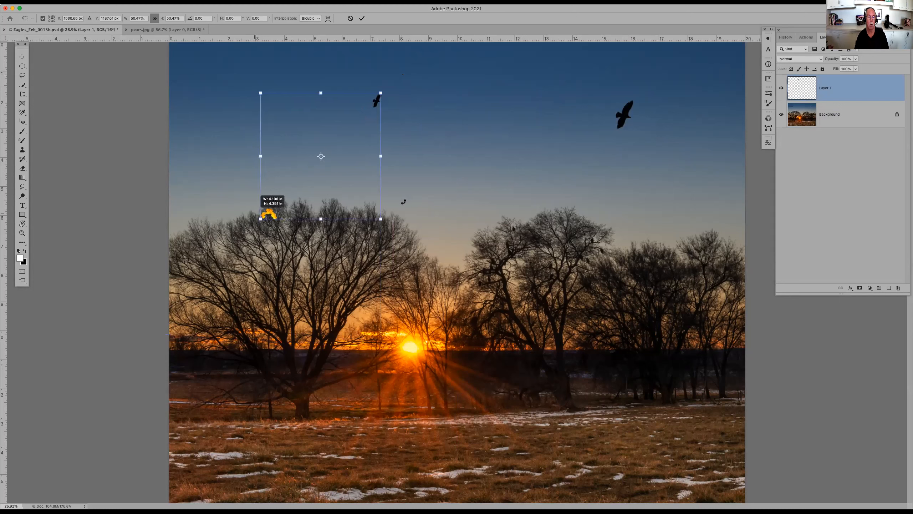
{"action": "left_click_drag", "start_coordinate": [404, 202], "coordinate": [392, 213]}
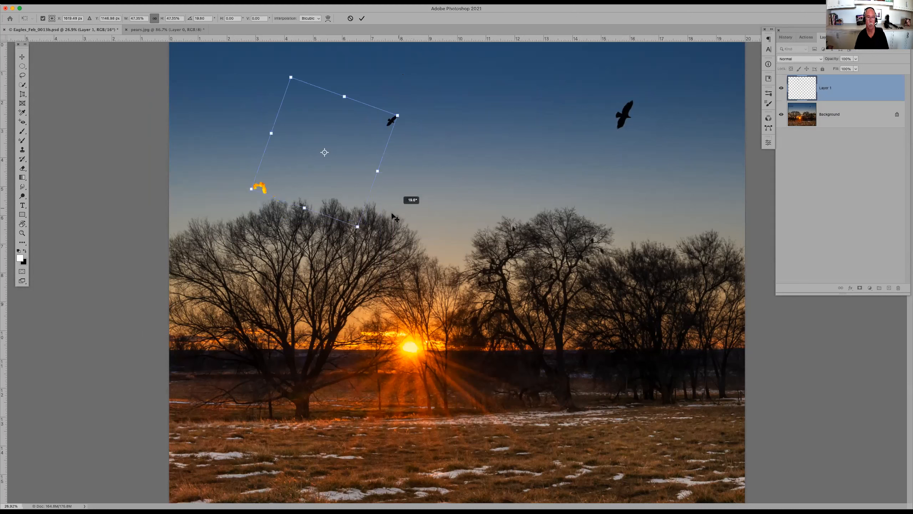
{"action": "key", "text": "Return"}
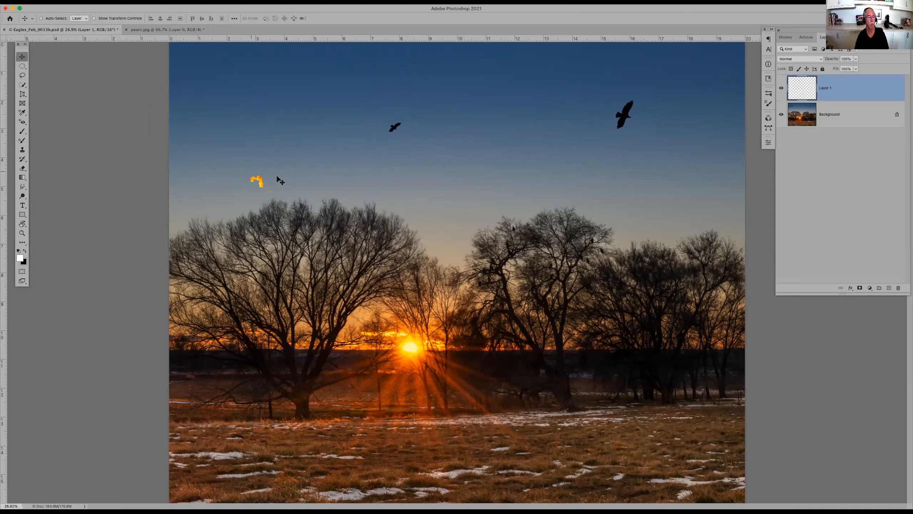
Lasso around the stray orange patch above the large left tree and try a content-aware fill on Layer 1
{"action": "key", "text": "l"}
{"action": "mouse_move", "coordinate": [267, 170]}
{"action": "left_mouse_down"}
{"action": "mouse_move", "coordinate": [239, 184]}
{"action": "mouse_move", "coordinate": [252, 198]}
{"action": "mouse_move", "coordinate": [271, 193]}
{"action": "mouse_move", "coordinate": [266, 169]}
{"action": "left_mouse_up"}
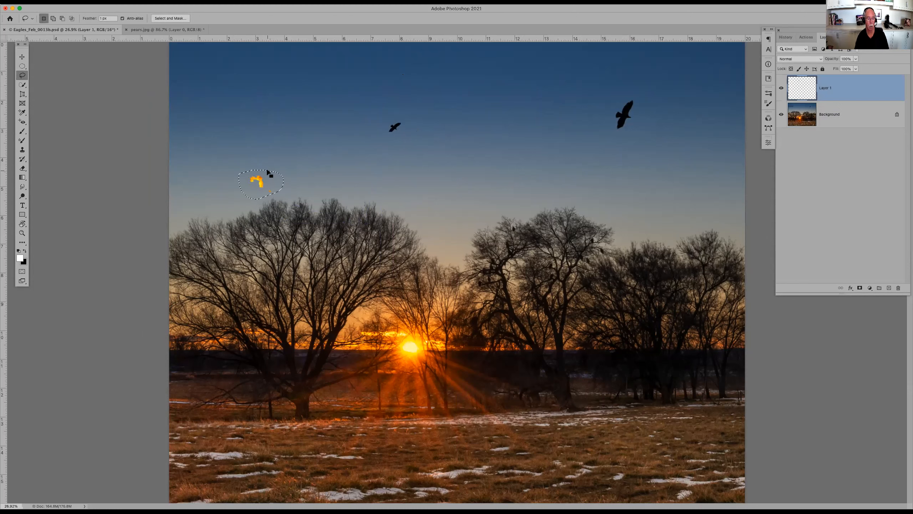
{"action": "key", "text": "shift+BackSpace"}
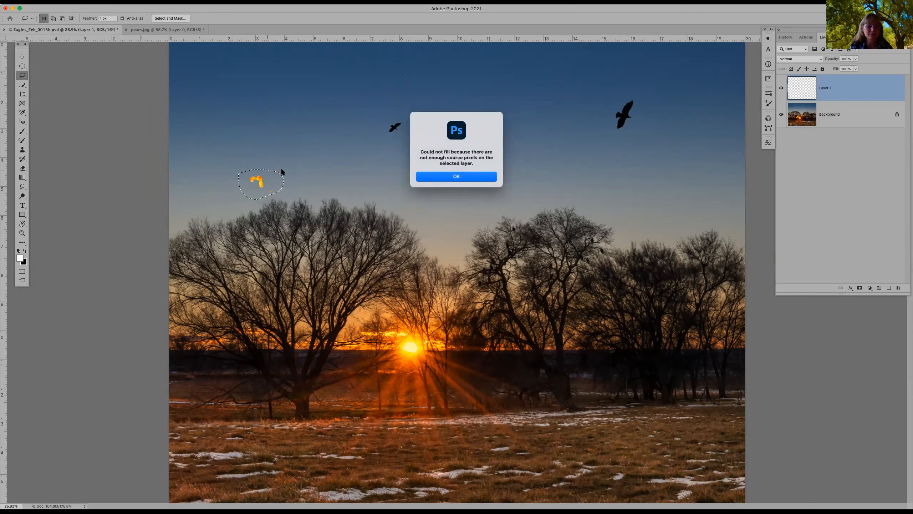
{"action": "left_click", "coordinate": [442, 180]}
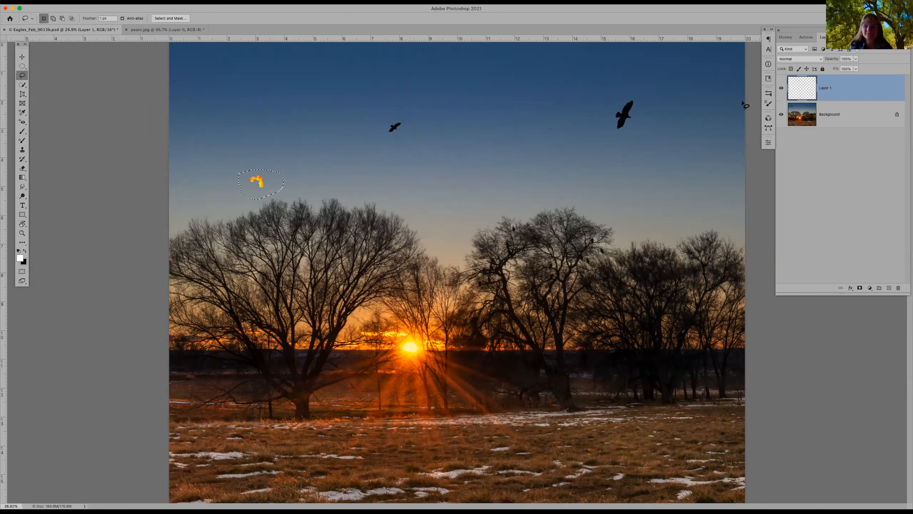
Make the Background layer active, clear the selection and lasso around the orange patch again
{"action": "left_click", "coordinate": [854, 118]}
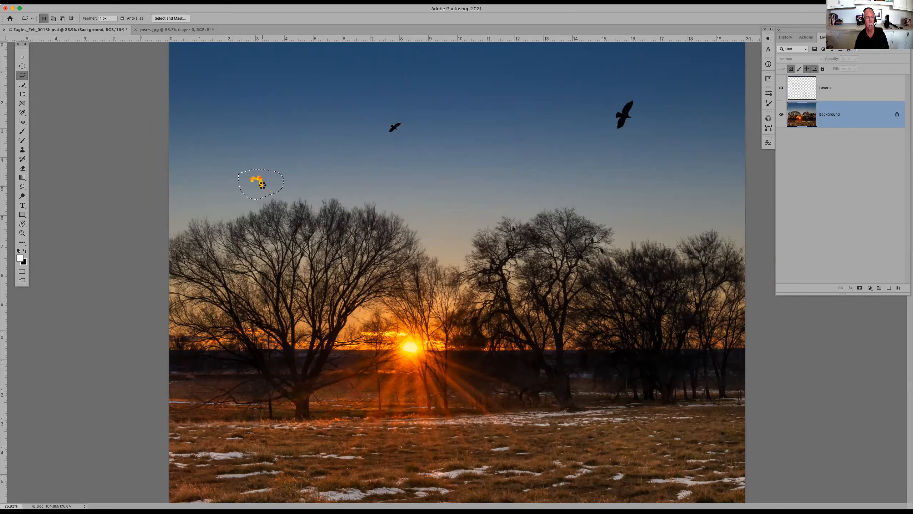
{"action": "key", "text": "super+d"}
{"action": "mouse_move", "coordinate": [256, 168]}
{"action": "left_mouse_down"}
{"action": "mouse_move", "coordinate": [257, 199]}
{"action": "mouse_move", "coordinate": [280, 189]}
{"action": "mouse_move", "coordinate": [255, 166]}
{"action": "left_mouse_up"}
Try layer masks from the patch selection on Background and Layer 1, and undo both masks and the colour inversion
{"action": "left_click", "coordinate": [859, 288]}
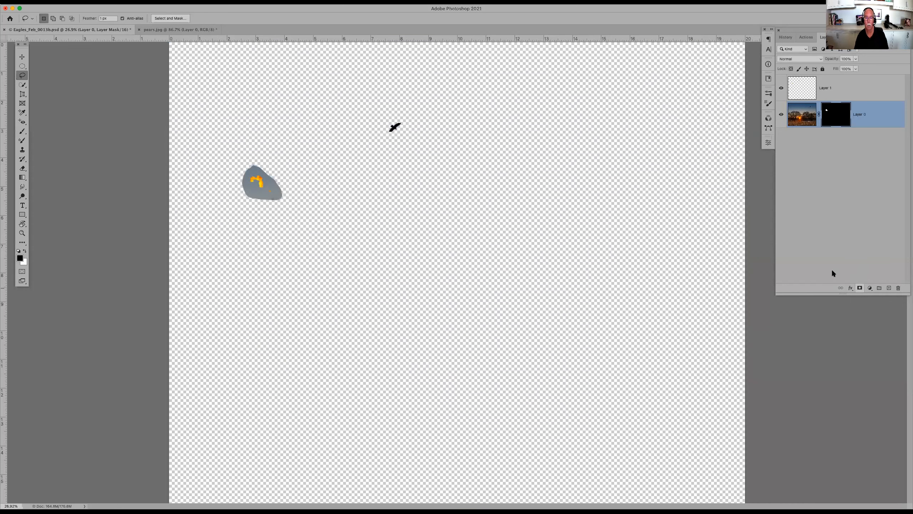
{"action": "key", "text": "ctrl+z"}
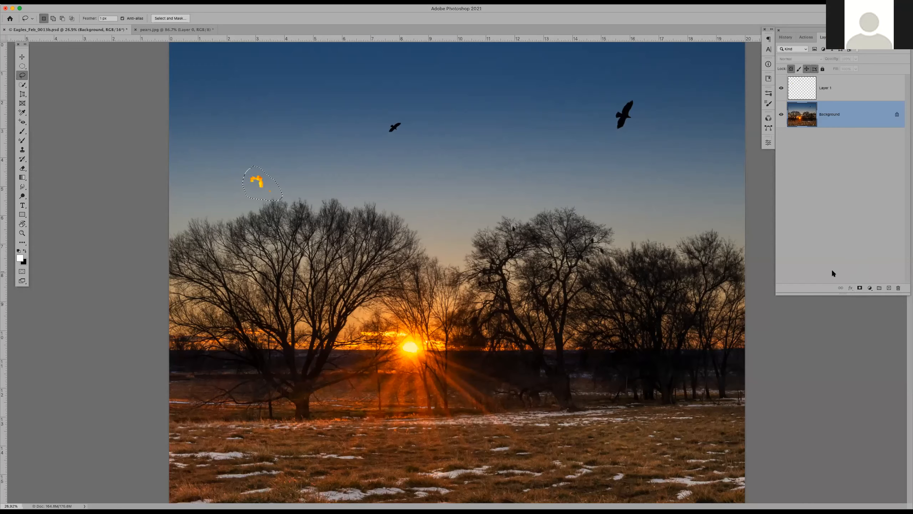
{"action": "key", "text": "super+i"}
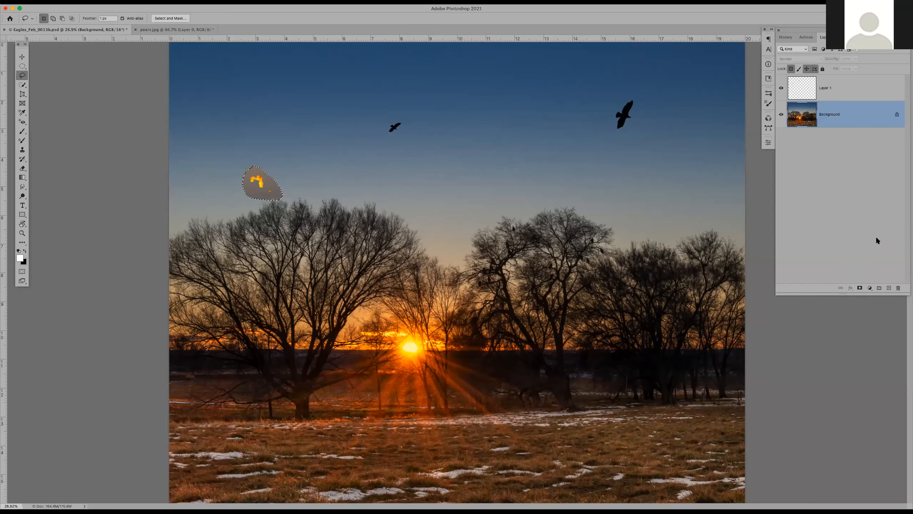
{"action": "left_click", "coordinate": [849, 94]}
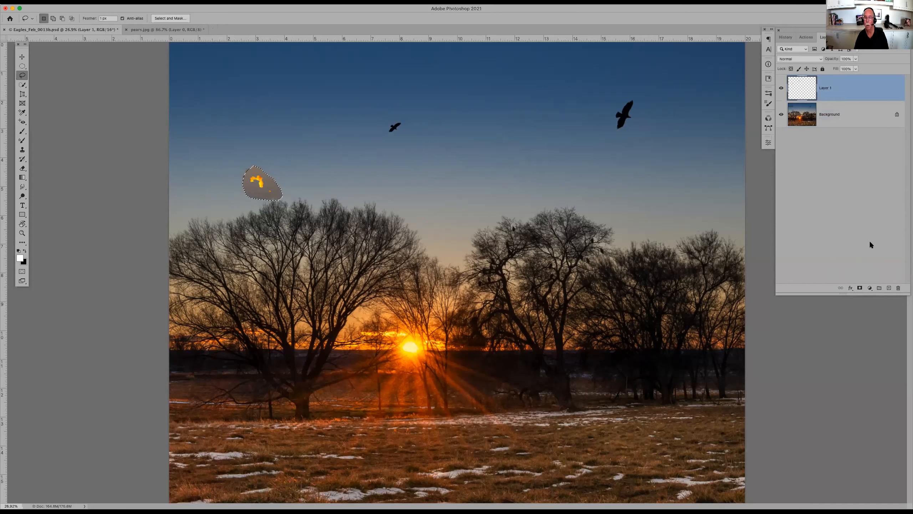
{"action": "left_click", "coordinate": [859, 288]}
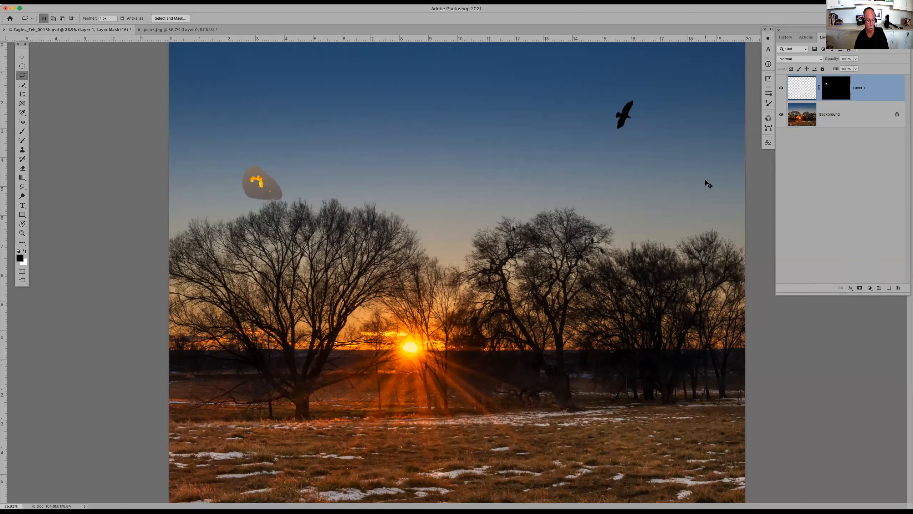
{"action": "key", "text": "super+z"}
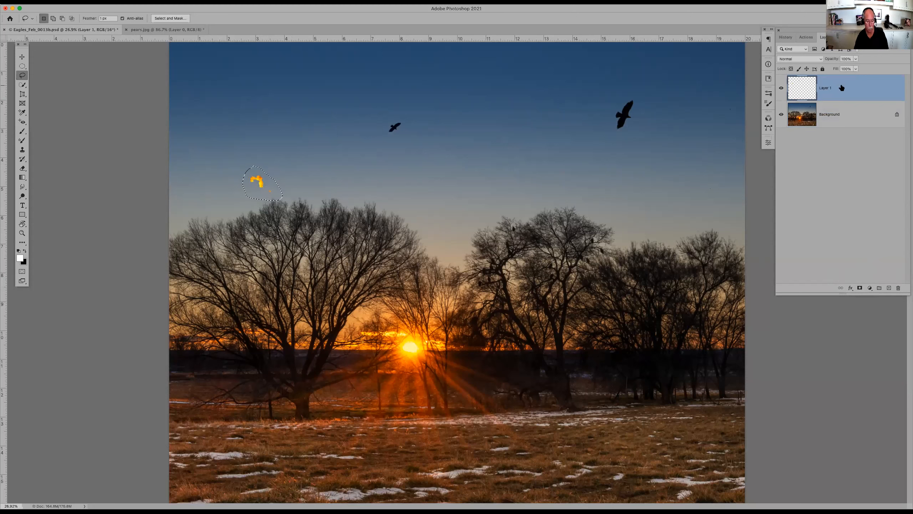
Merge Layer 1 into the Background without the orange patch and run Select Subject on the merged image
{"action": "key", "text": "super+e"}
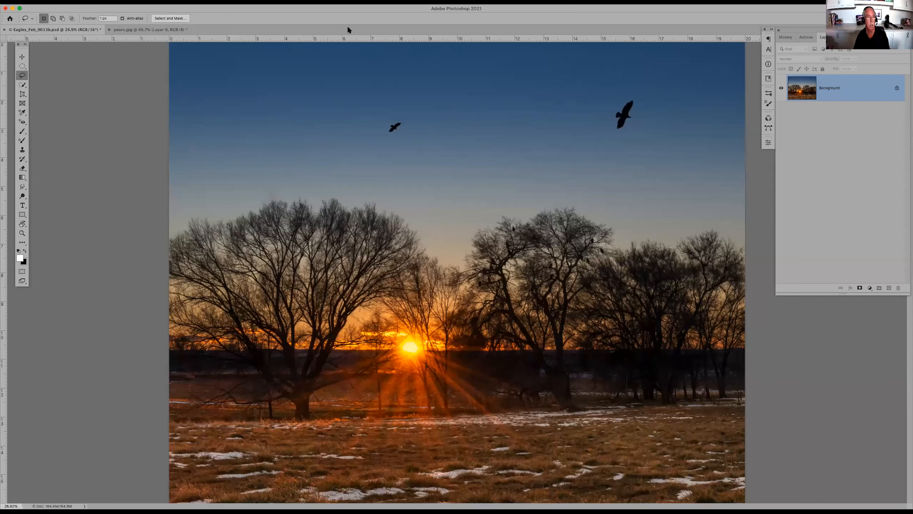
{"action": "key", "text": "w"}
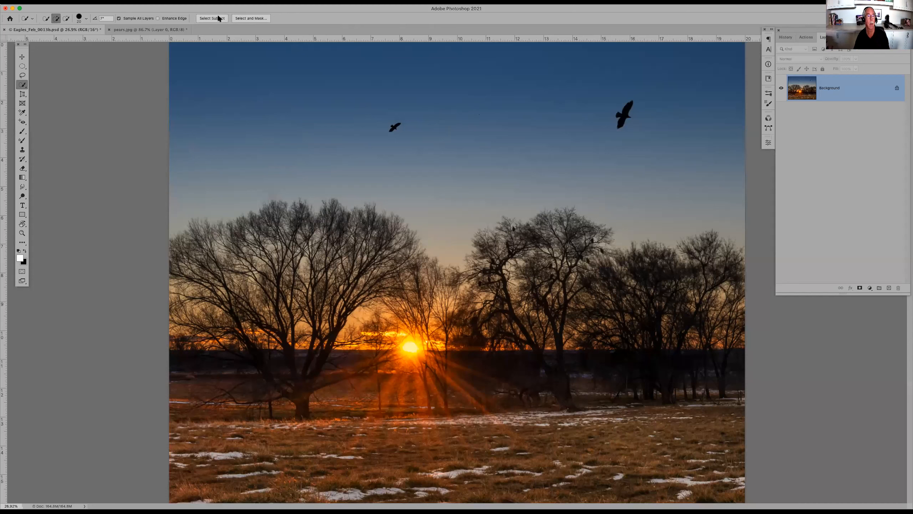
{"action": "left_click", "coordinate": [216, 18]}
Try copying the Select Subject result to a new layer and moving it, and undo back to the selection
{"action": "key", "text": "super+j"}
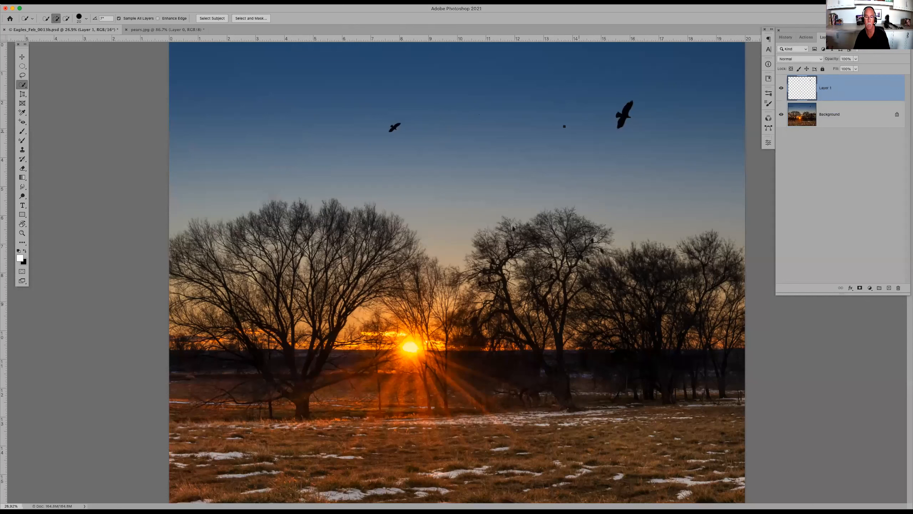
{"action": "key", "text": "v"}
{"action": "mouse_move", "coordinate": [542, 122]}
{"action": "left_mouse_down"}
{"action": "mouse_move", "coordinate": [493, 106]}
{"action": "mouse_move", "coordinate": [526, 128]}
{"action": "mouse_move", "coordinate": [541, 120]}
{"action": "left_mouse_up"}
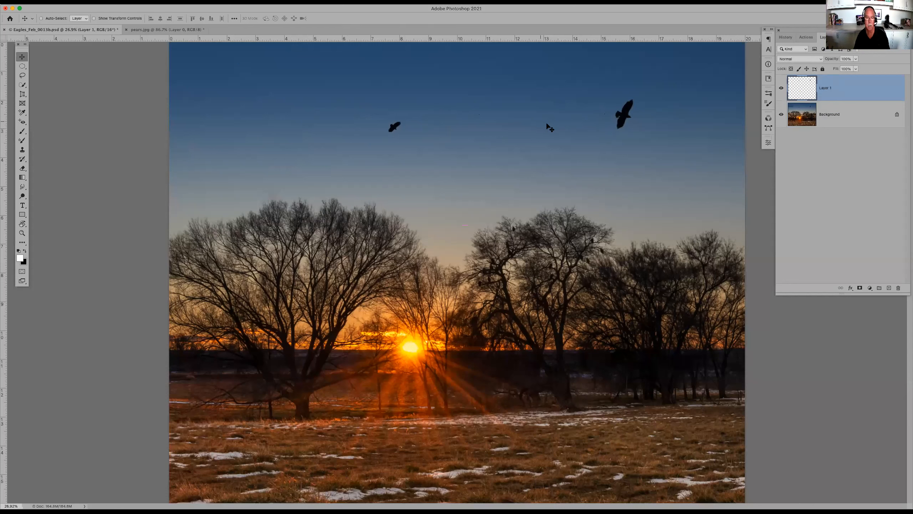
{"action": "key", "text": "super"}
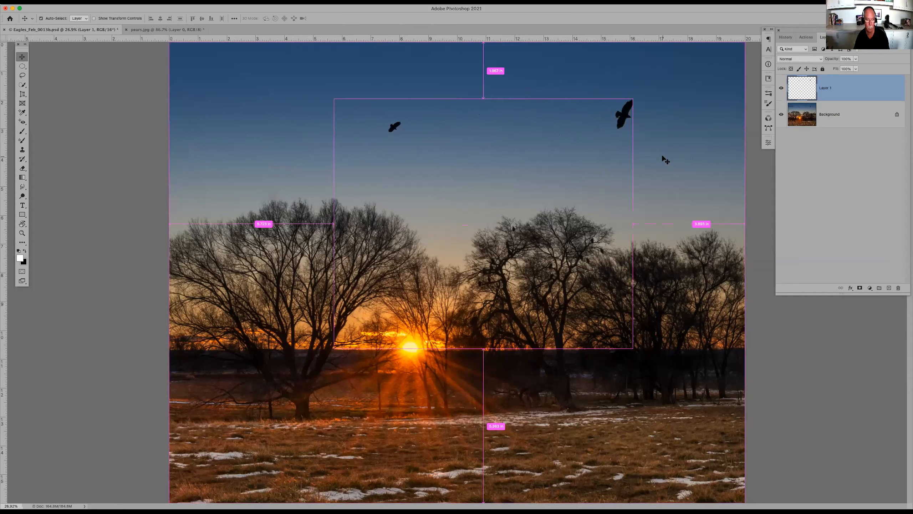
{"action": "key", "text": "super+e"}
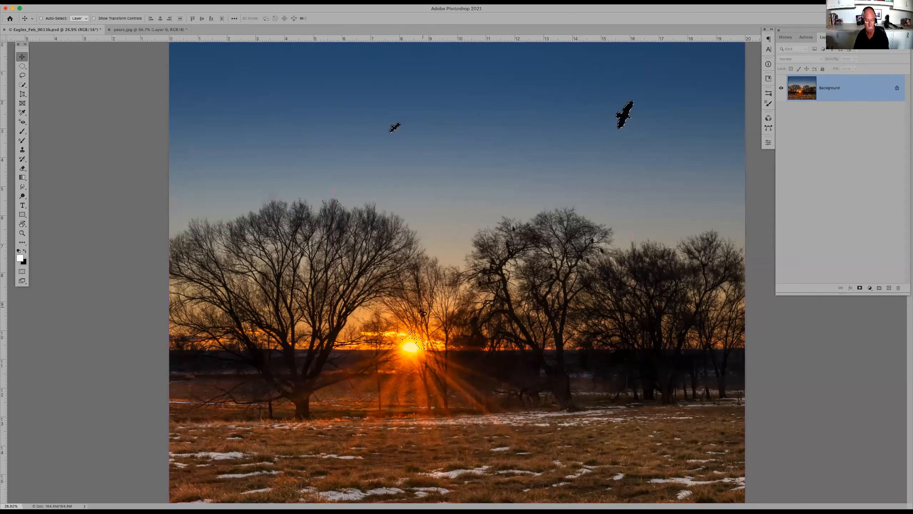
Subtract the unwanted areas around the sun from the subject selection with the Lasso tool, keeping both flying eagles selected
{"action": "key", "text": "l"}
{"action": "key", "text": "super+d"}
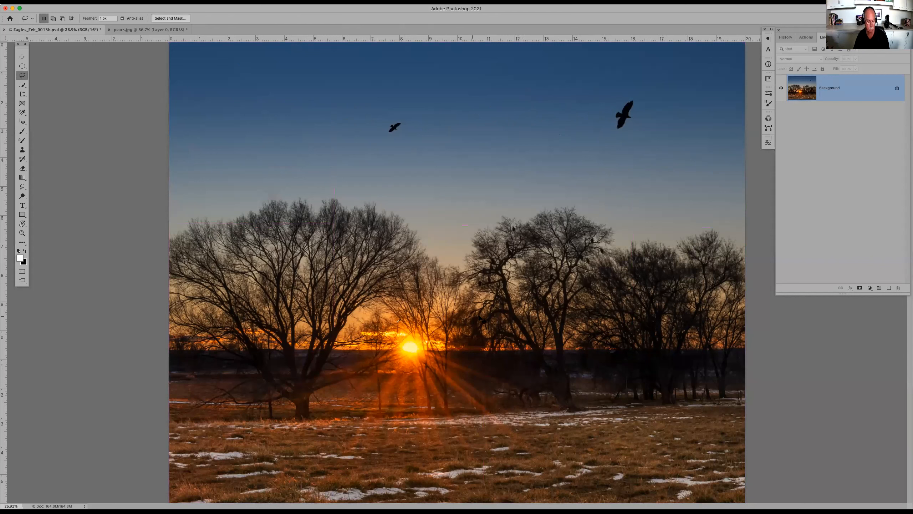
{"action": "key", "text": "super+z"}
{"action": "key", "text": "shift"}
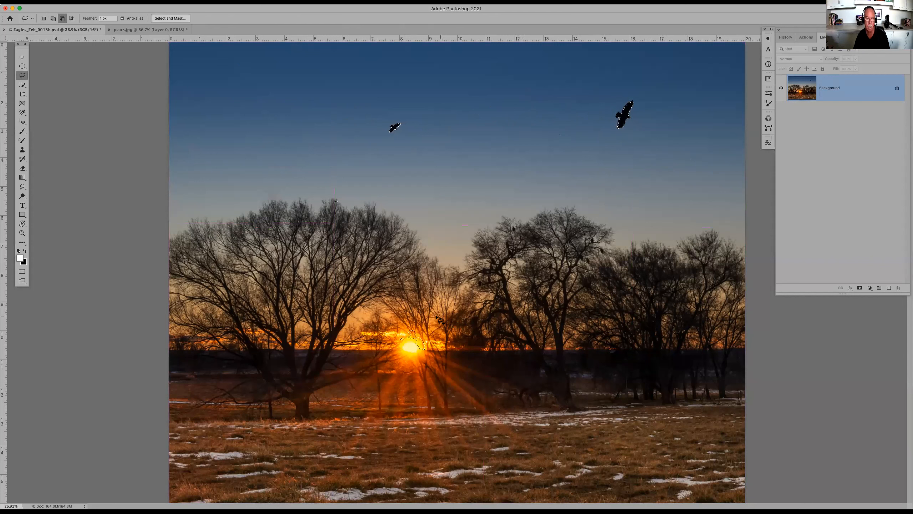
{"action": "mouse_move", "coordinate": [385, 327]}
{"action": "left_mouse_down"}
{"action": "mouse_move", "coordinate": [440, 335]}
{"action": "mouse_move", "coordinate": [419, 313]}
{"action": "left_mouse_up"}
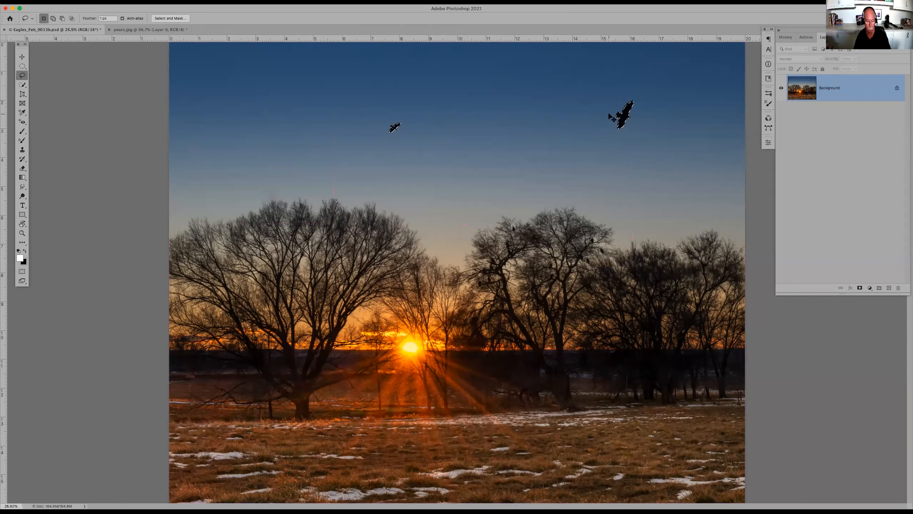
Copy the selected eagles to a new layer and move the copies left and slightly up in the sky
{"action": "key", "text": "super+j"}
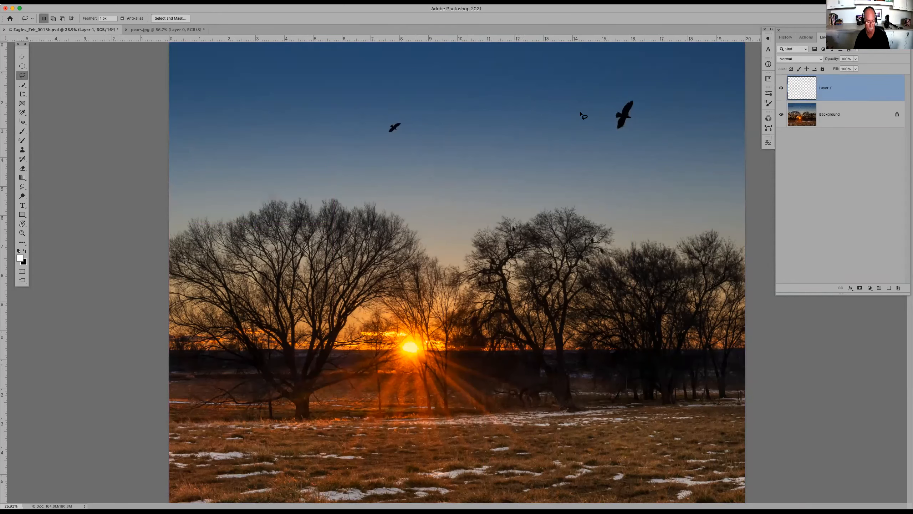
{"action": "key", "text": "v"}
{"action": "left_click_drag", "start_coordinate": [466, 107], "coordinate": [451, 101]}
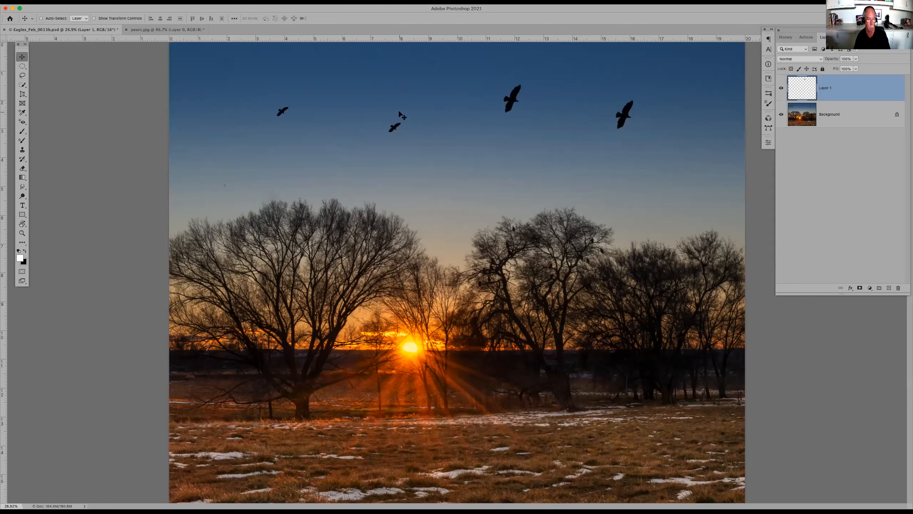
Flip the copied eagle layer horizontally with Free Transform and apply the transformation
{"action": "key", "text": "ctrl+t"}
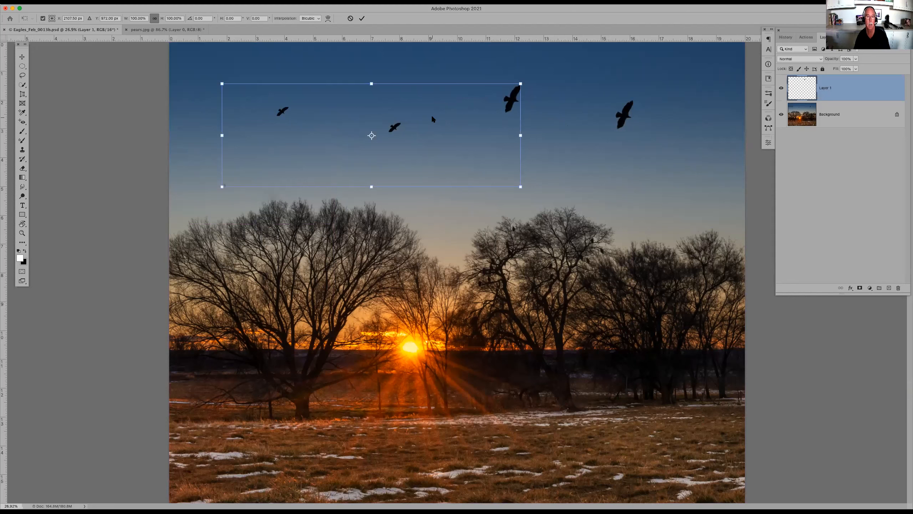
{"action": "right_click", "coordinate": [431, 115]}
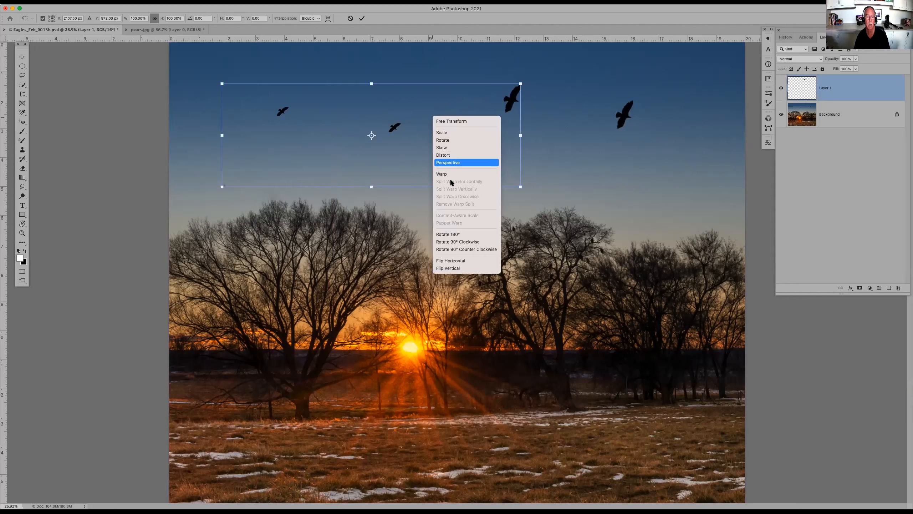
{"action": "left_click", "coordinate": [462, 260]}
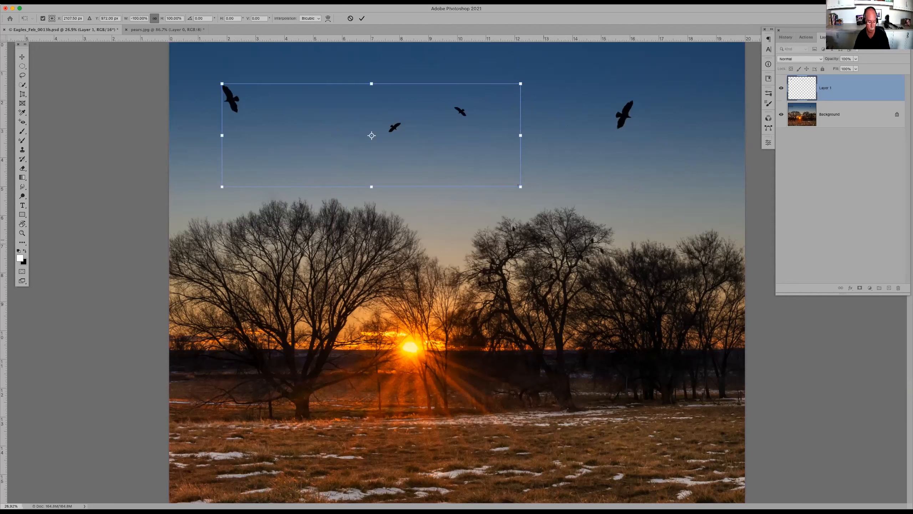
{"action": "key", "text": "Return"}
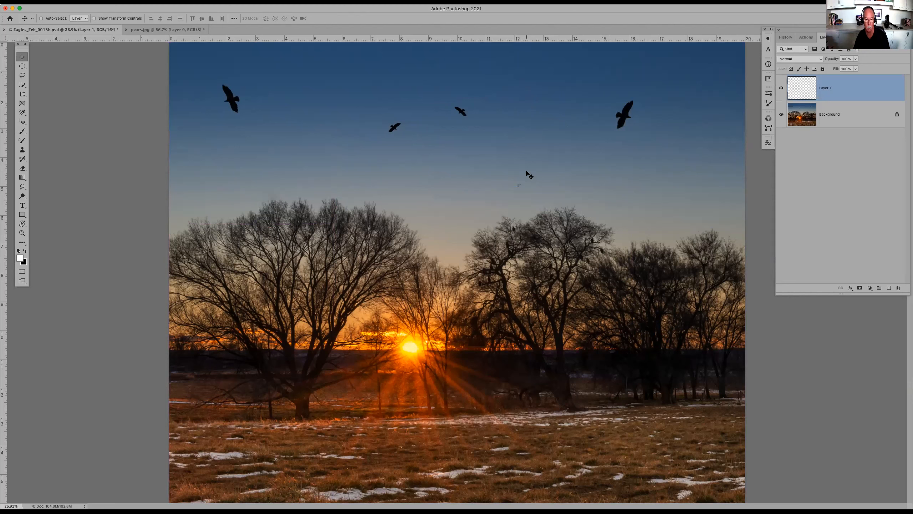
Erase the stray speck in the sky above the tree right of the sun from the copied eagle layer
{"action": "key", "text": "e"}
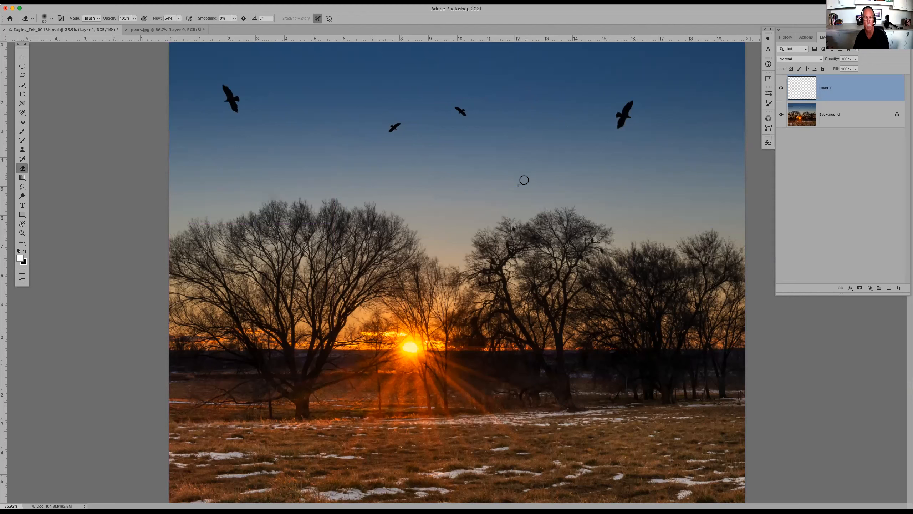